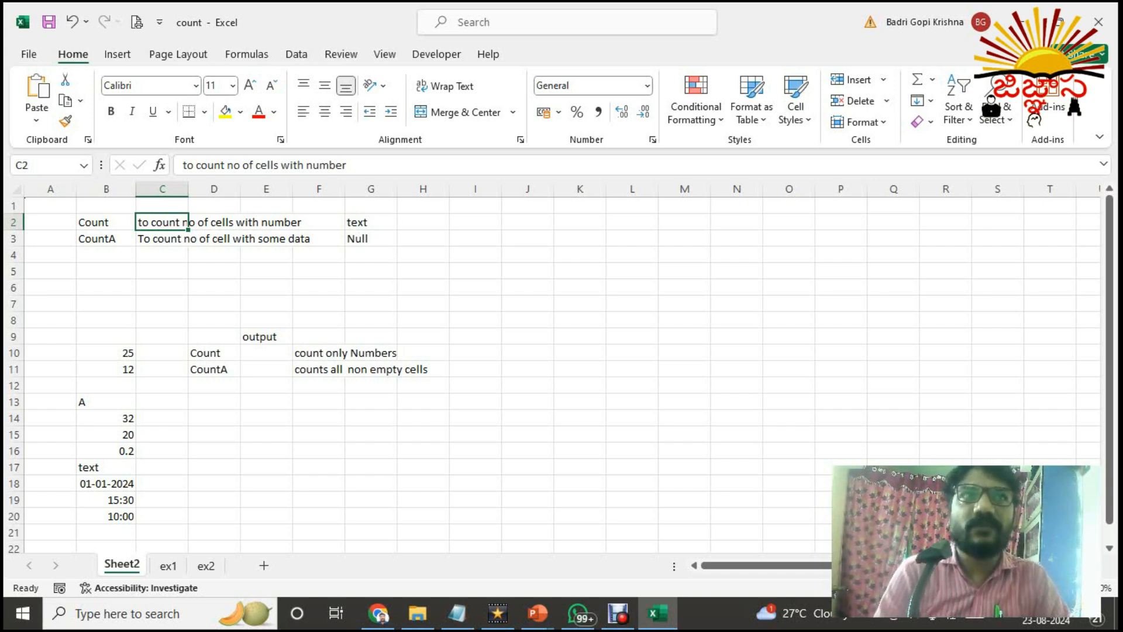
Step: Review the example entries in G2 and G3 beside the Count and CountA descriptions
key(Right)
key(Right)
key(Right)
key(Right)
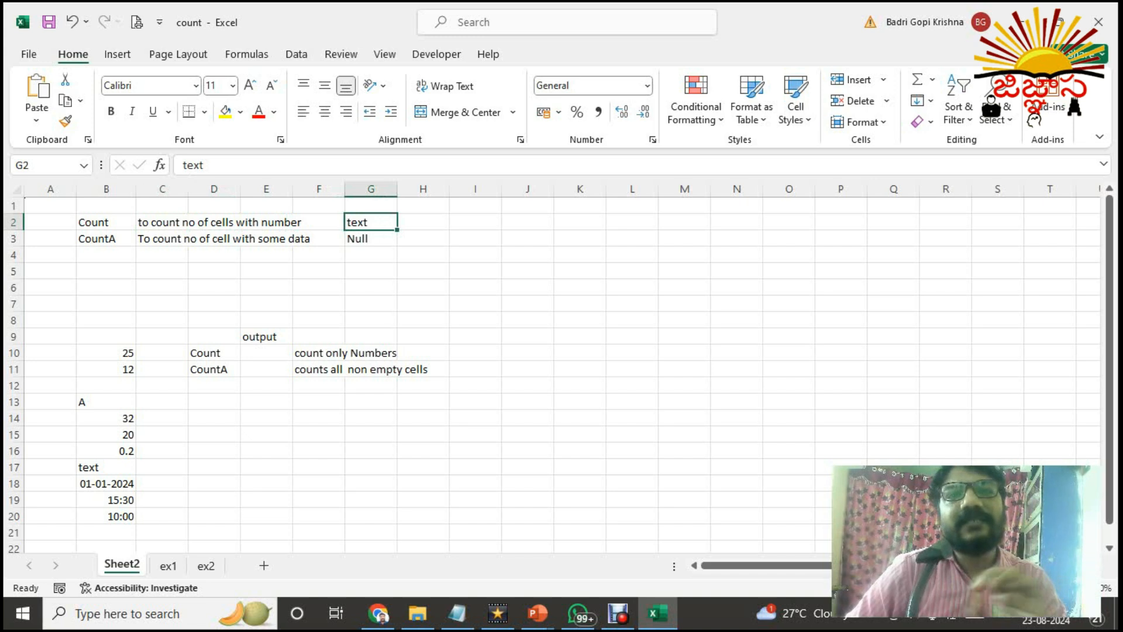
key(Down)
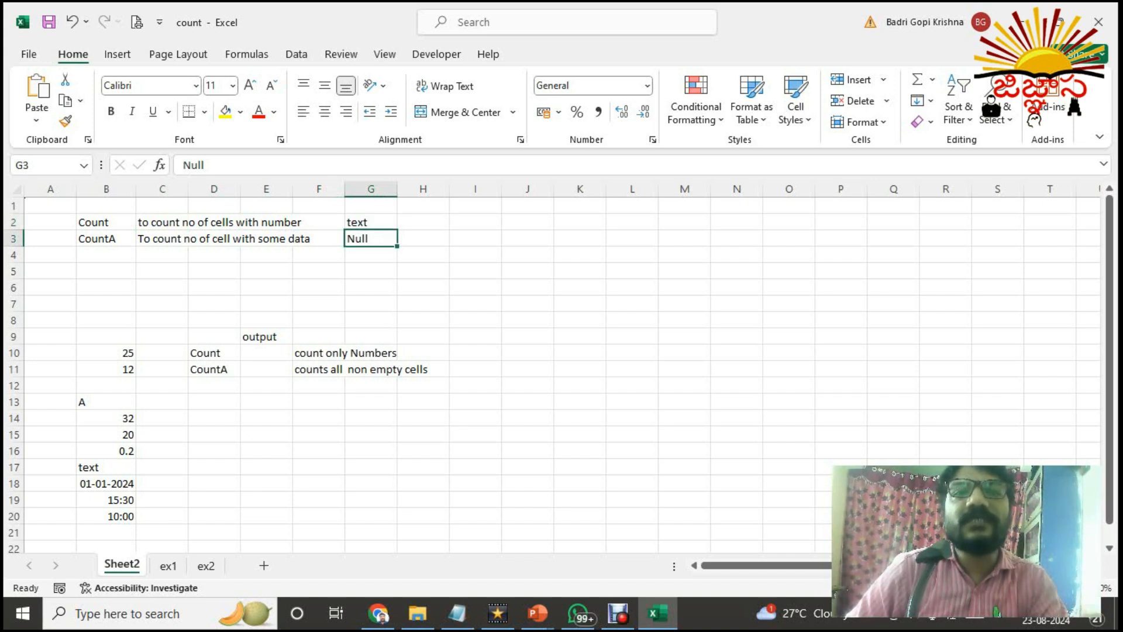
Step: Inspect the contents of the blank-looking cell B12 in the data column for hidden characters
key(Down)
key(Down)
key(Down)
key(Down)
key(Down)
key(Down)
key(Down)
key(Down)
key(Down)
key(Left)
key(Left)
key(Left)
key(Left)
key(Left)
key(Left)
key(Right)
key(Up)
key(Down)
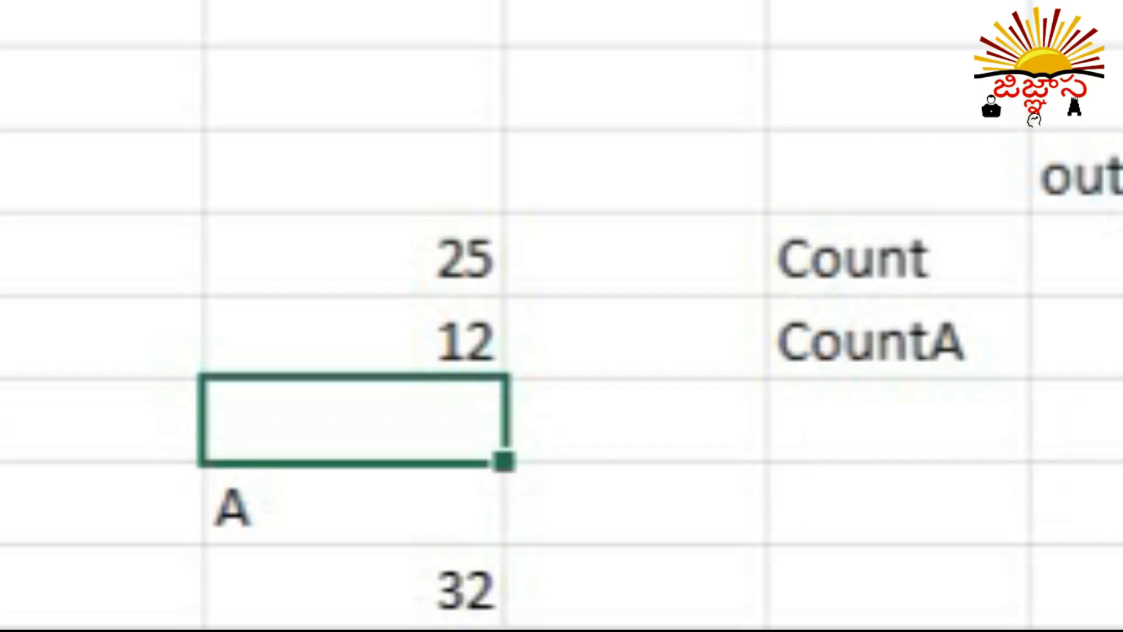
key(F2)
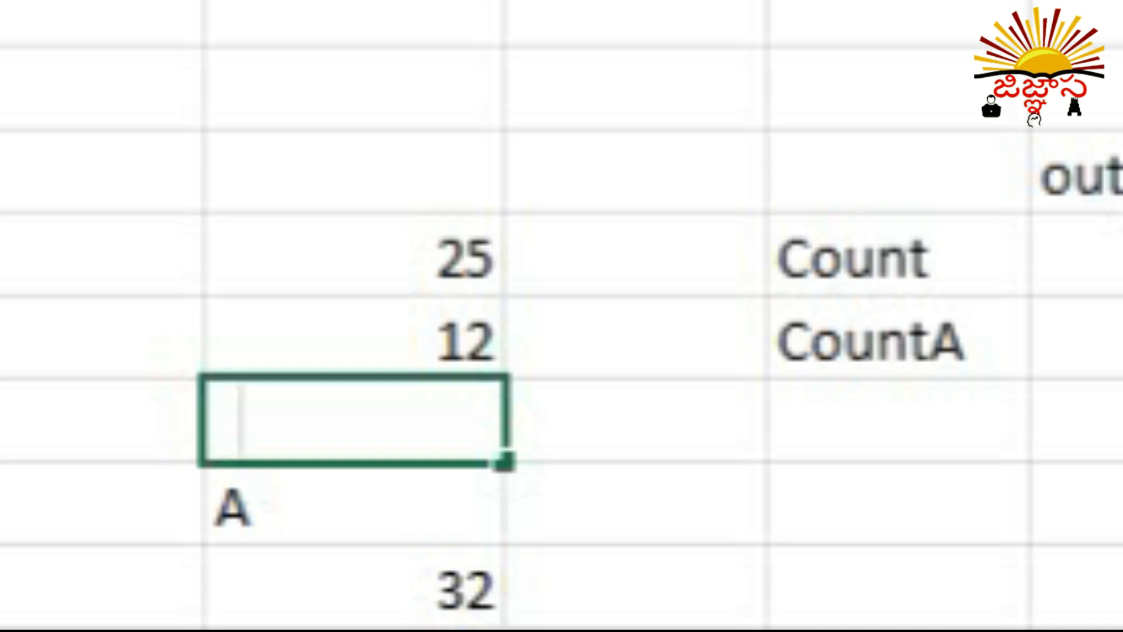
key(Return)
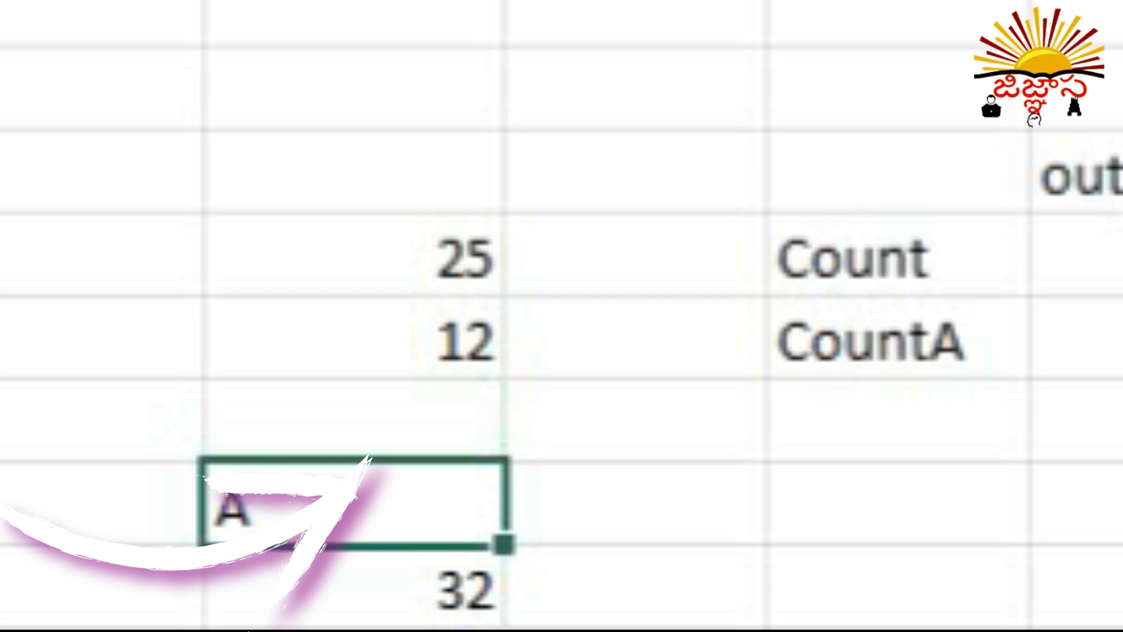
key(Up)
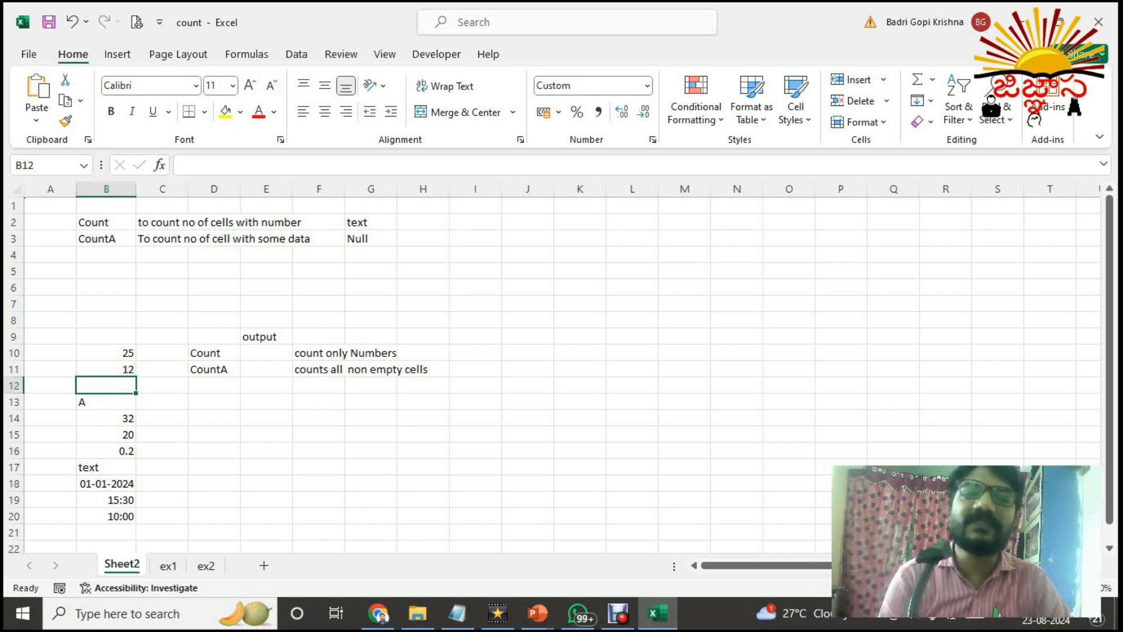
Step: Enter the formula =count(B10:B20) in output cell E10, beside the Count label
key(Up)
key(Up)
key(Up)
key(Right)
key(Down)
key(Right)
key(Right)
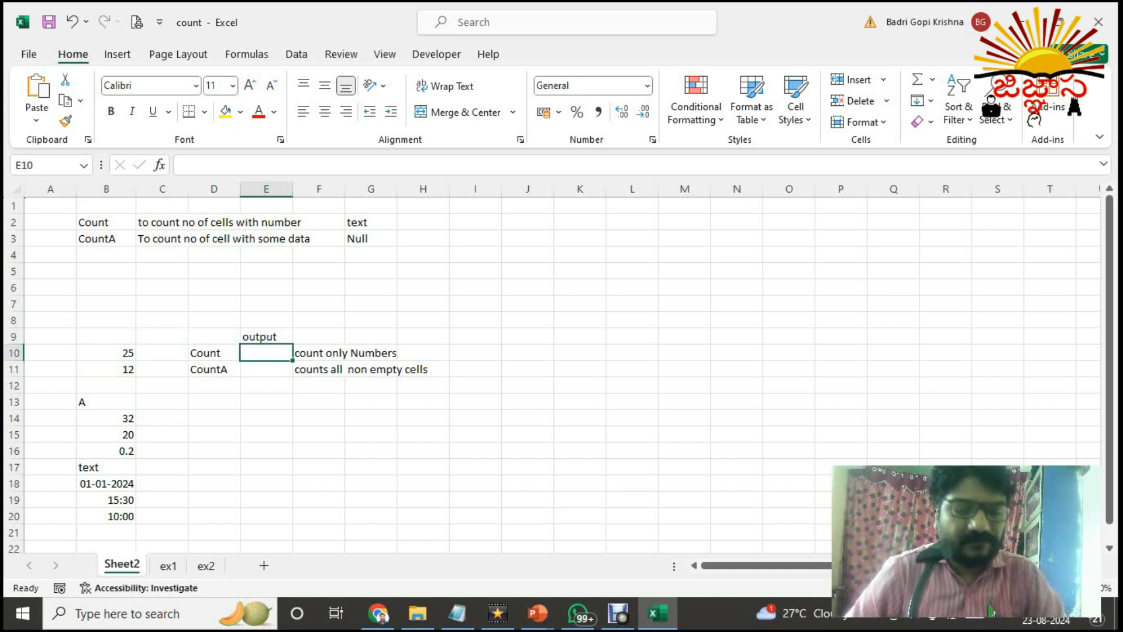
text(=count)
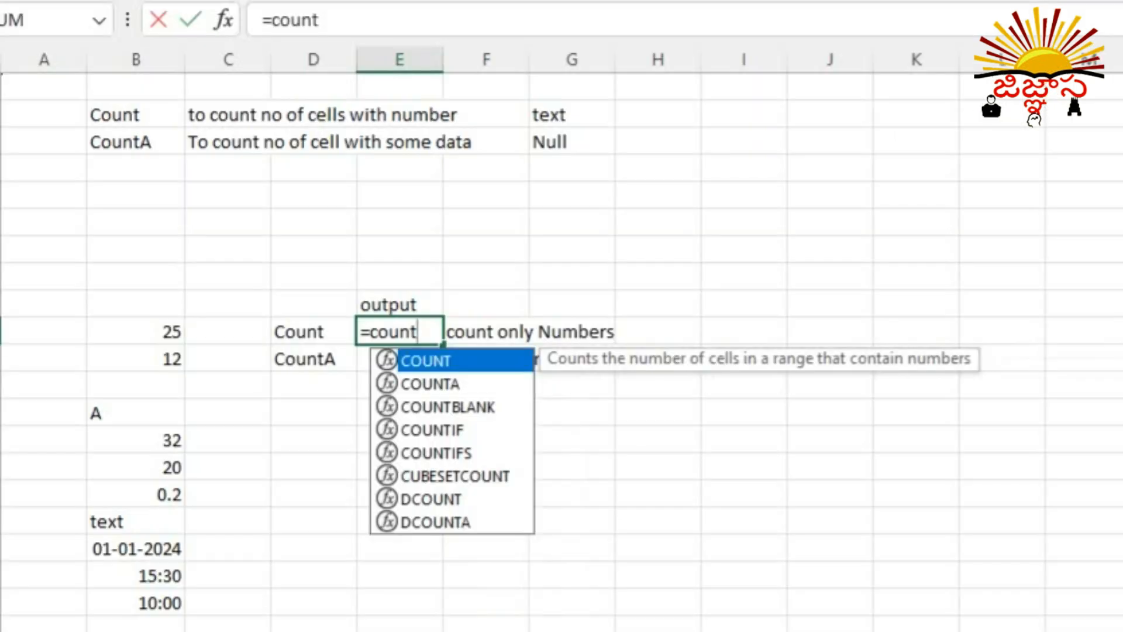
text(()
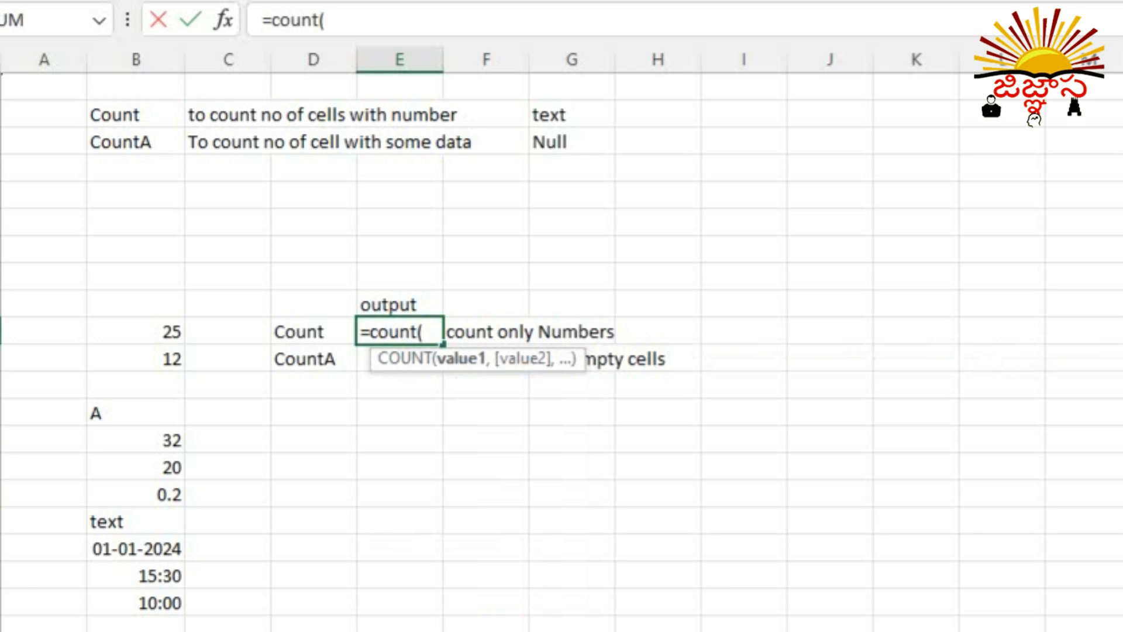
click(136, 332)
scroll(136, 332, down, 1)
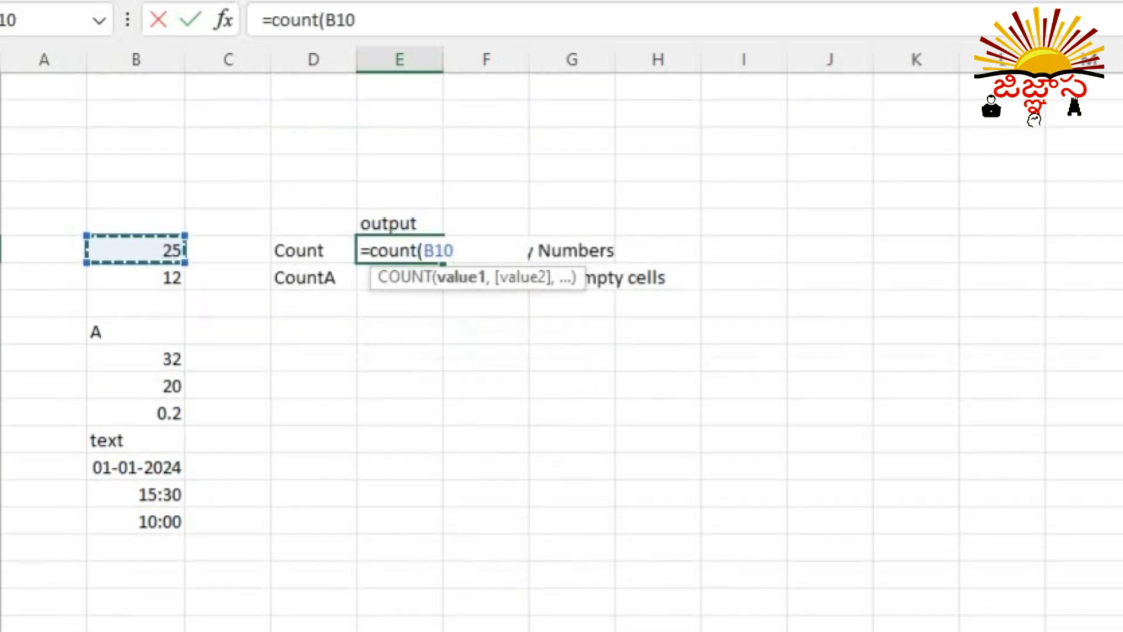
drag(135, 253, 176, 524)
scroll(175, 525, up, 1)
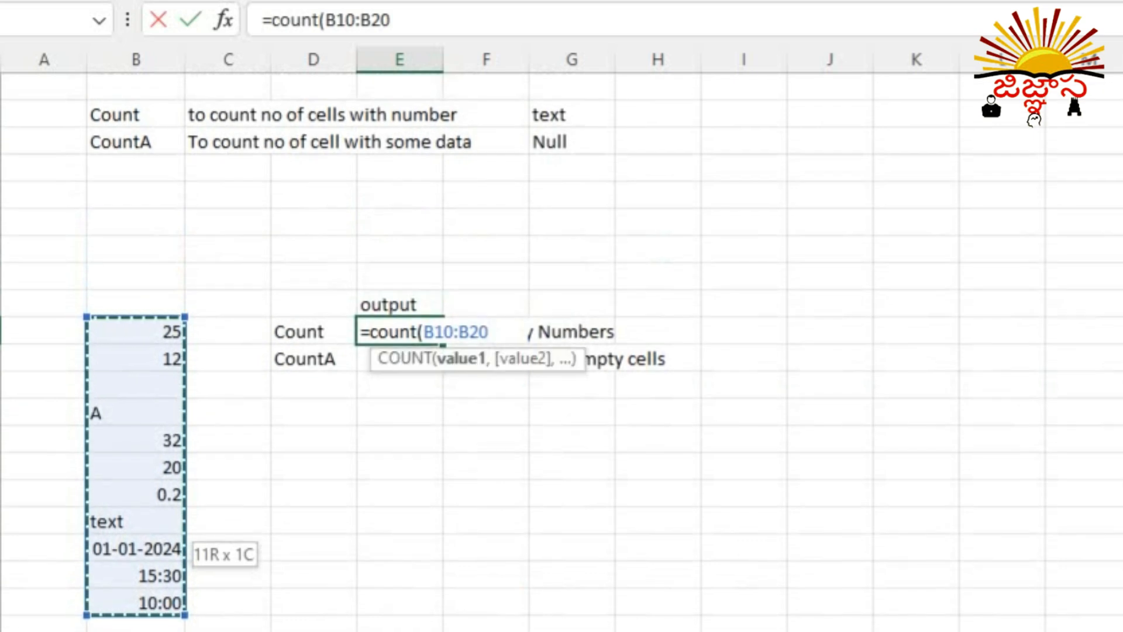
text())
key(Return)
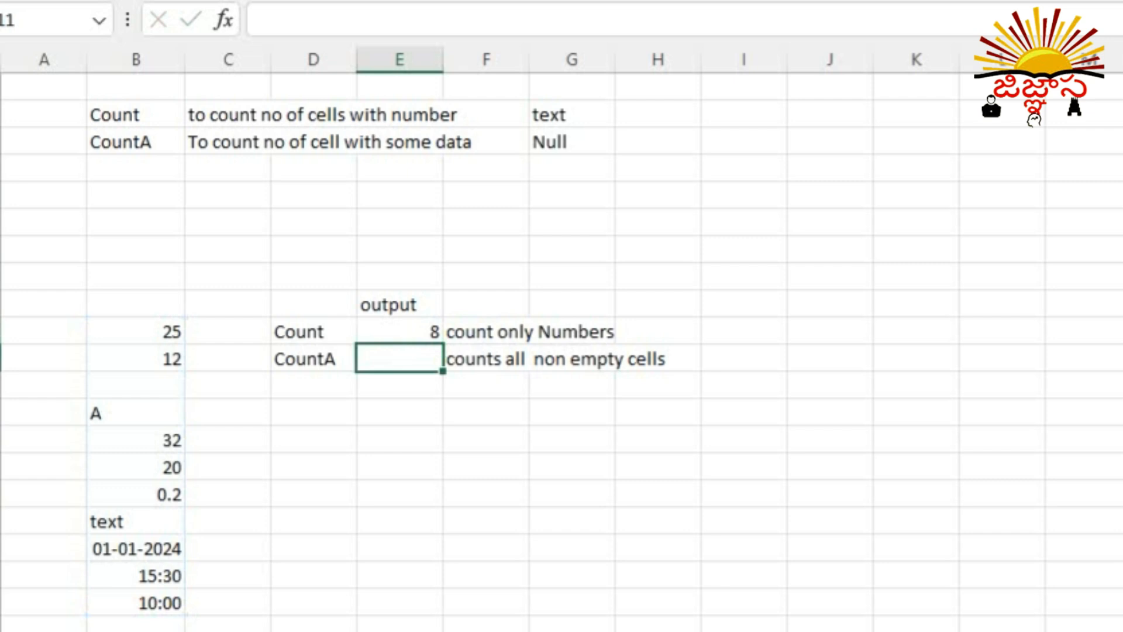
Step: Highlight the numeric, date and time cells B10, B11, B14:B16 and B18:B20 to check which ones COUNT includes
key(Up)
key(Left)
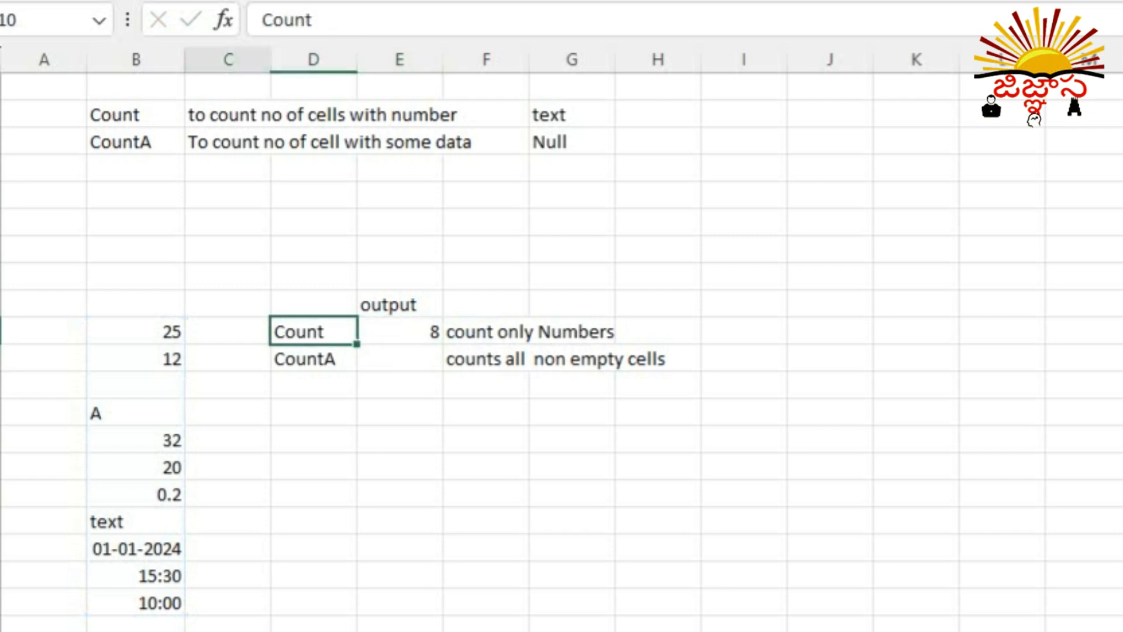
key(Left)
key(Left)
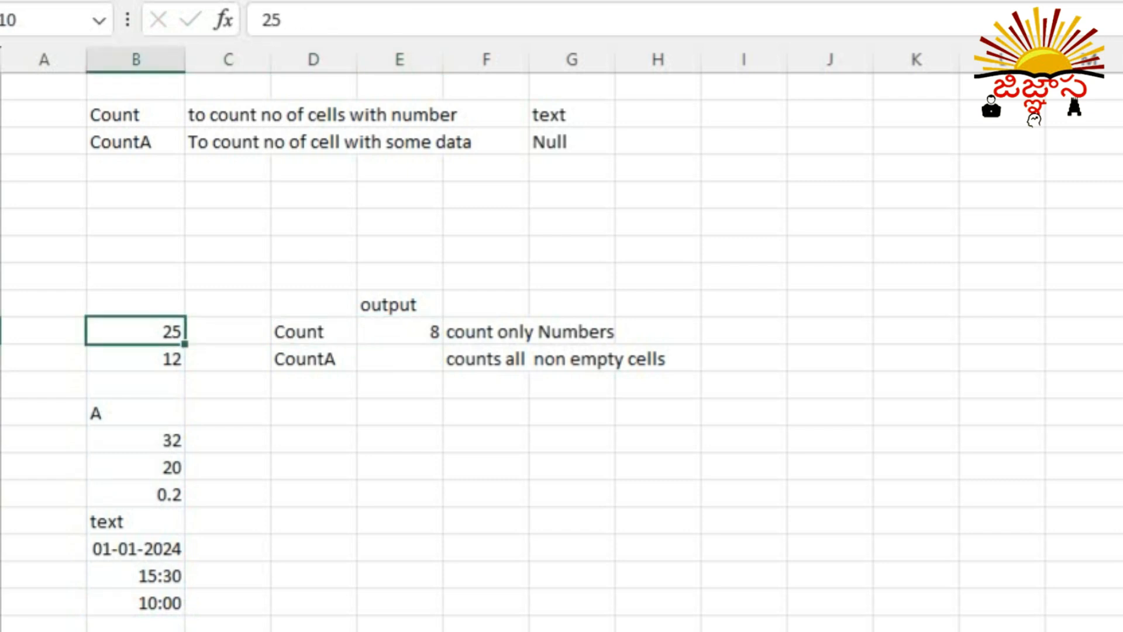
key(Down)
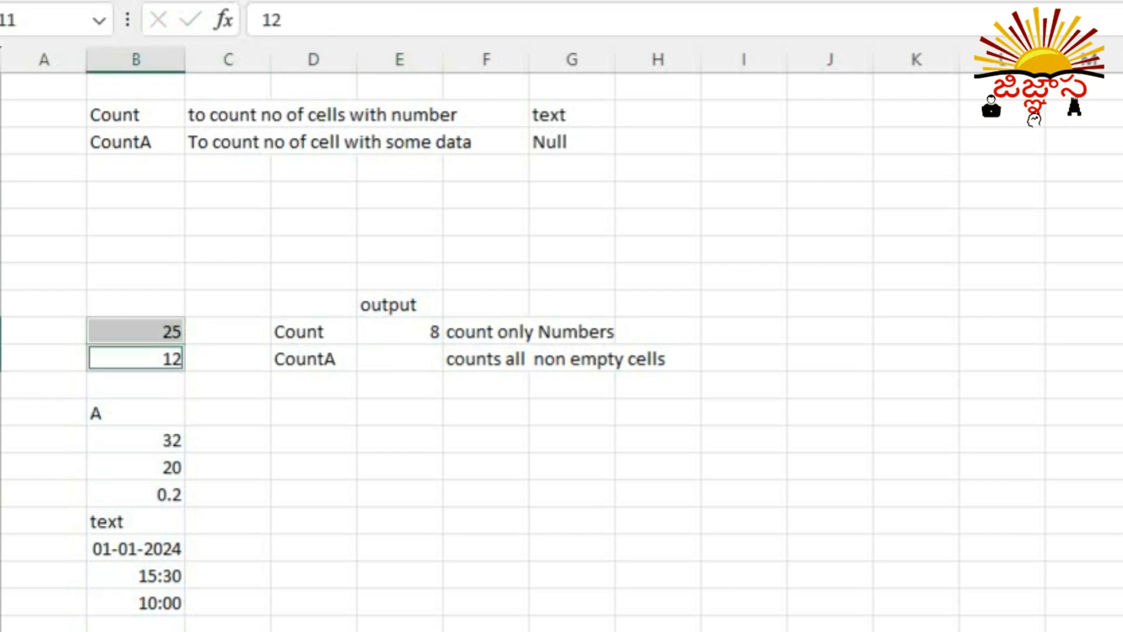
ctrl+click(136, 440)
ctrl+click(136, 467)
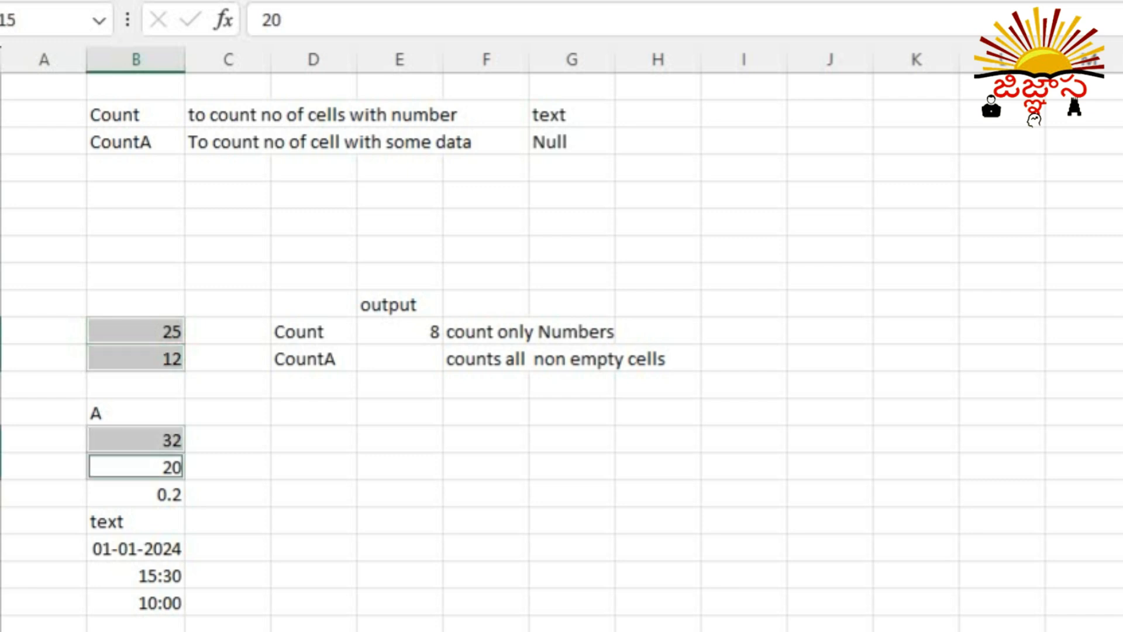
ctrl+click(136, 494)
ctrl+click(136, 576)
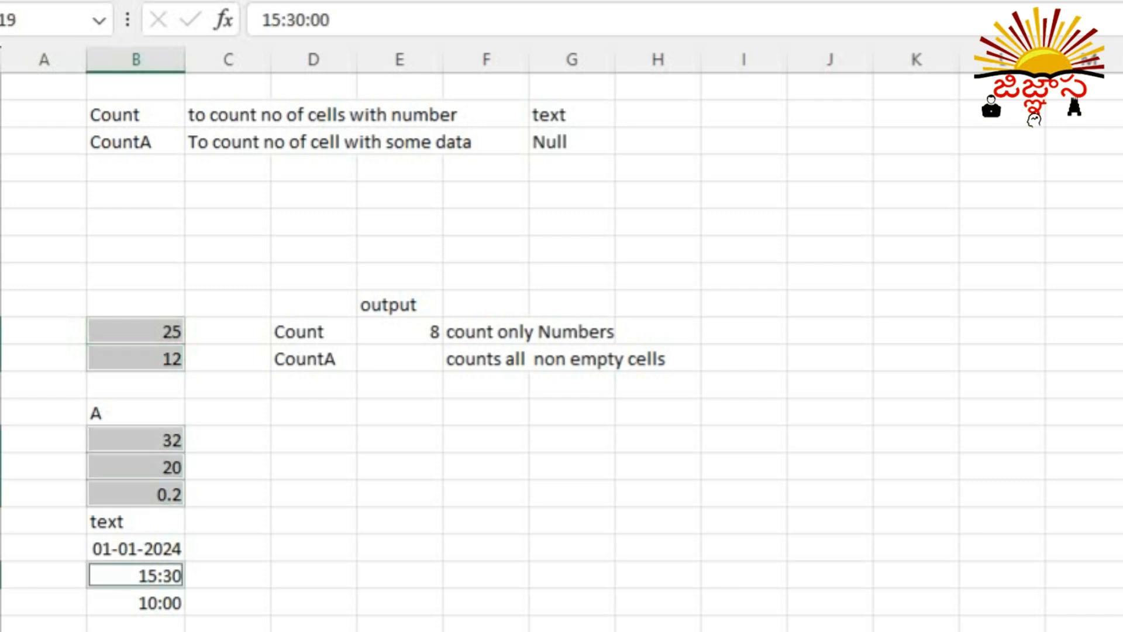
ctrl+click(135, 603)
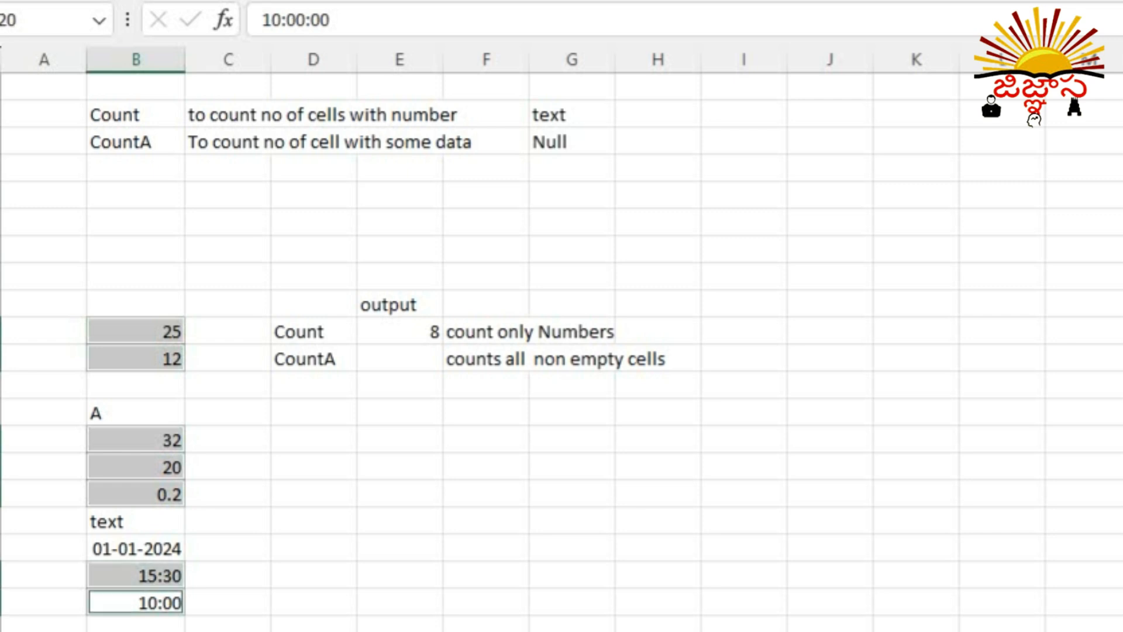
ctrl+click(136, 549)
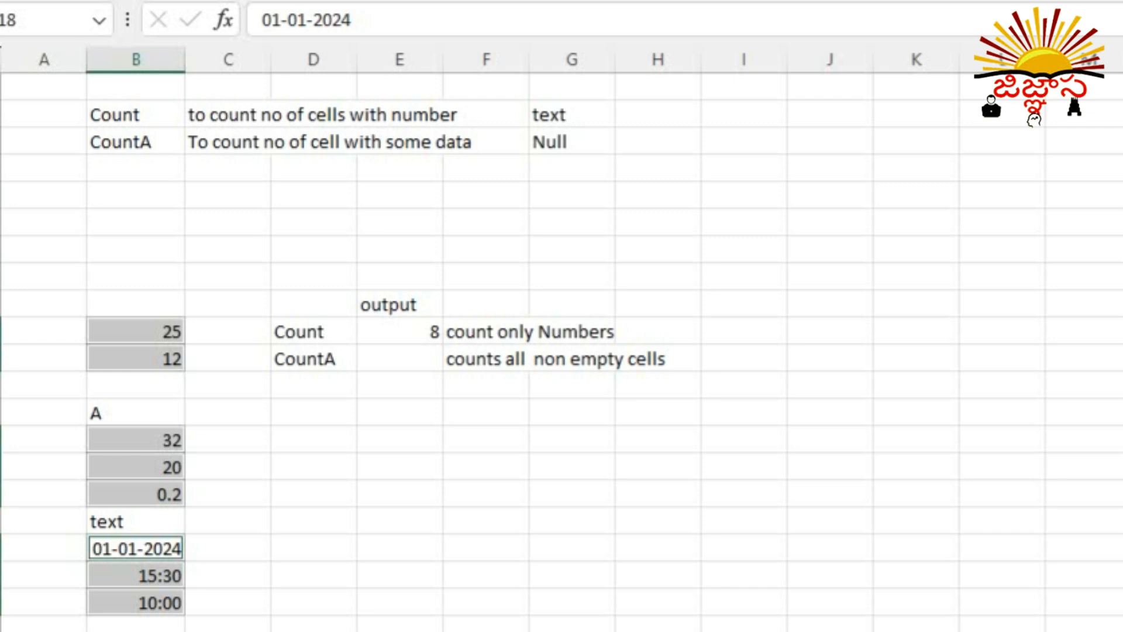
Step: Apply the Long Date format to the date in B18 and compare it with the COUNT result in E10
click(572, 521)
click(119, 548)
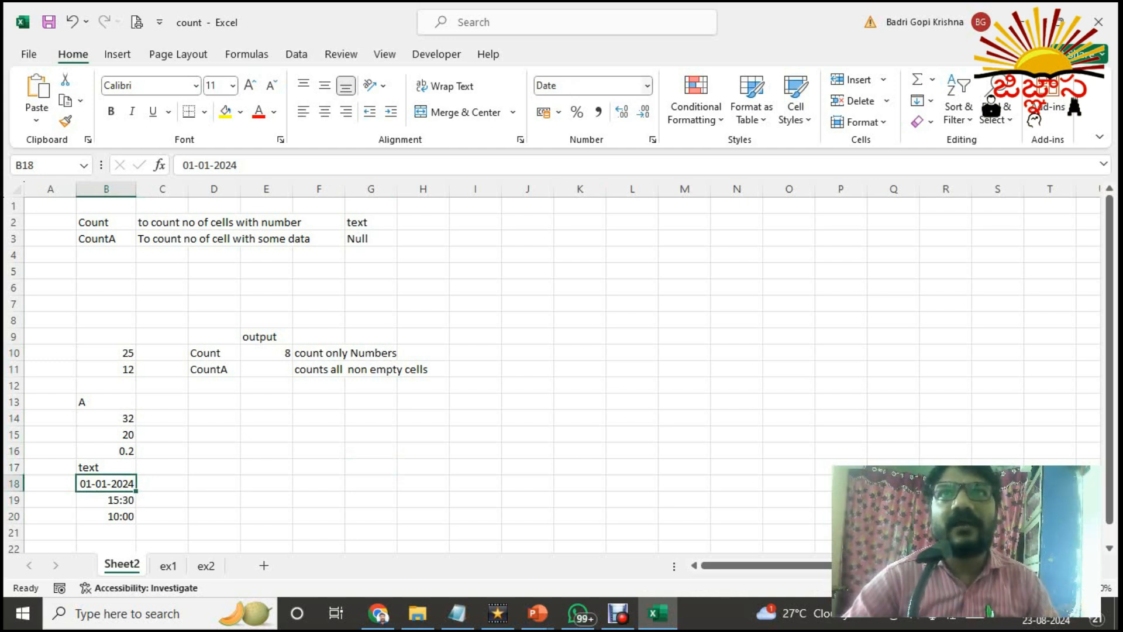
click(647, 86)
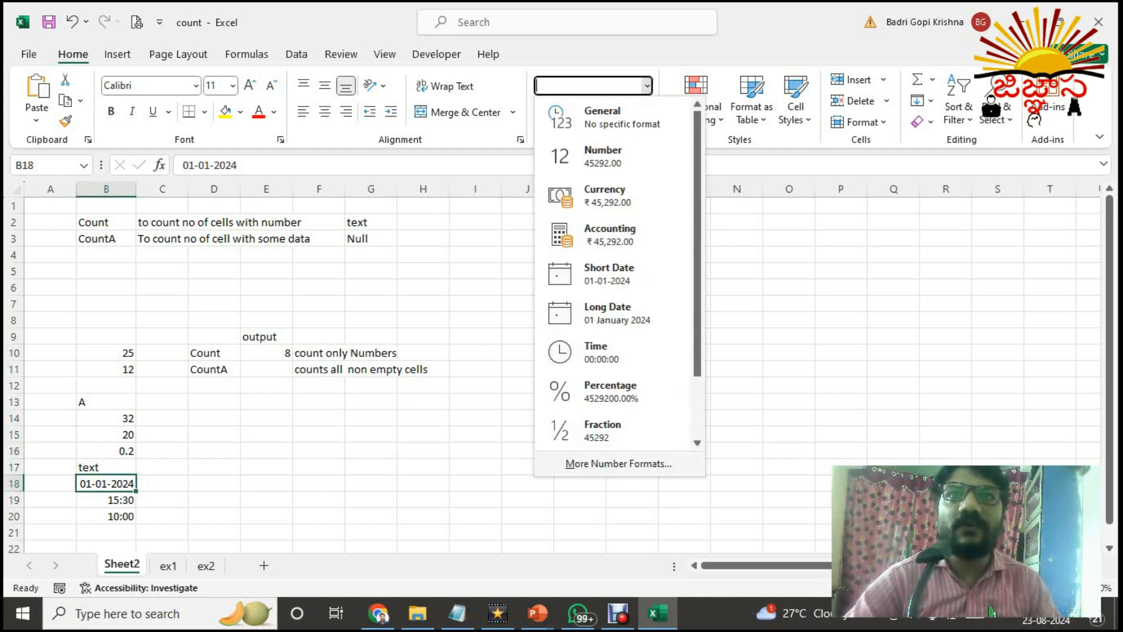
click(618, 462)
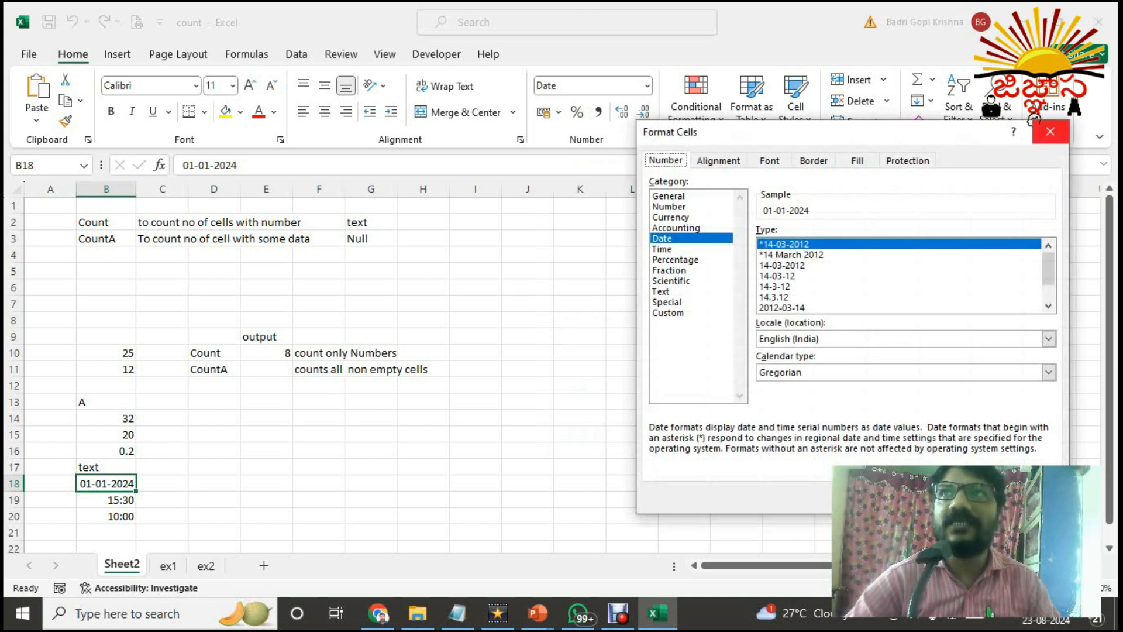
click(1051, 131)
click(647, 86)
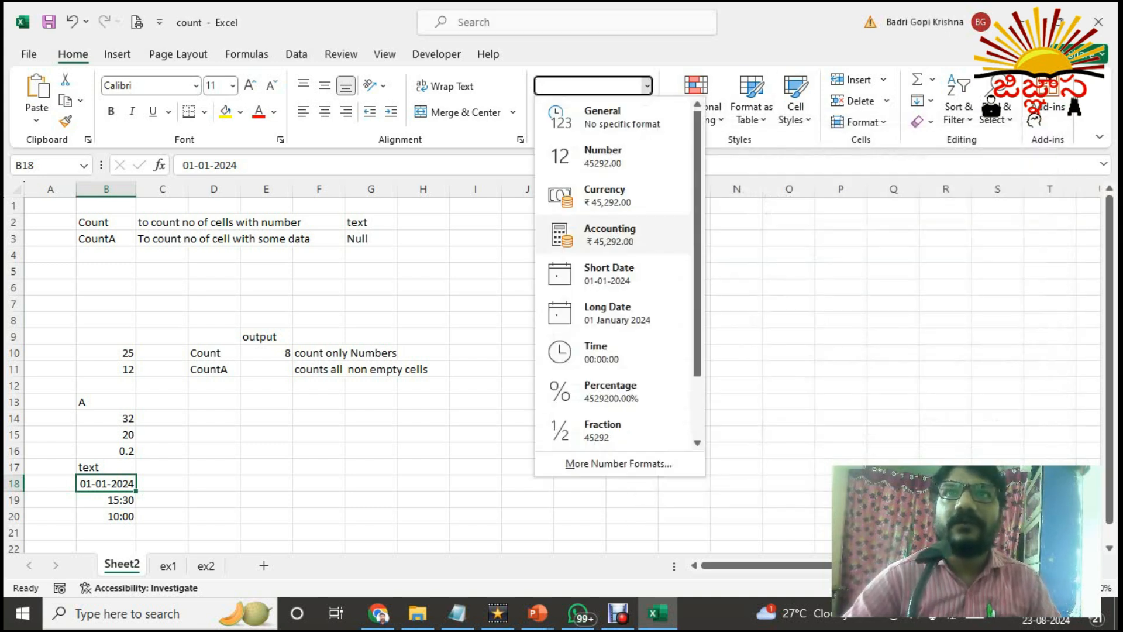
click(609, 313)
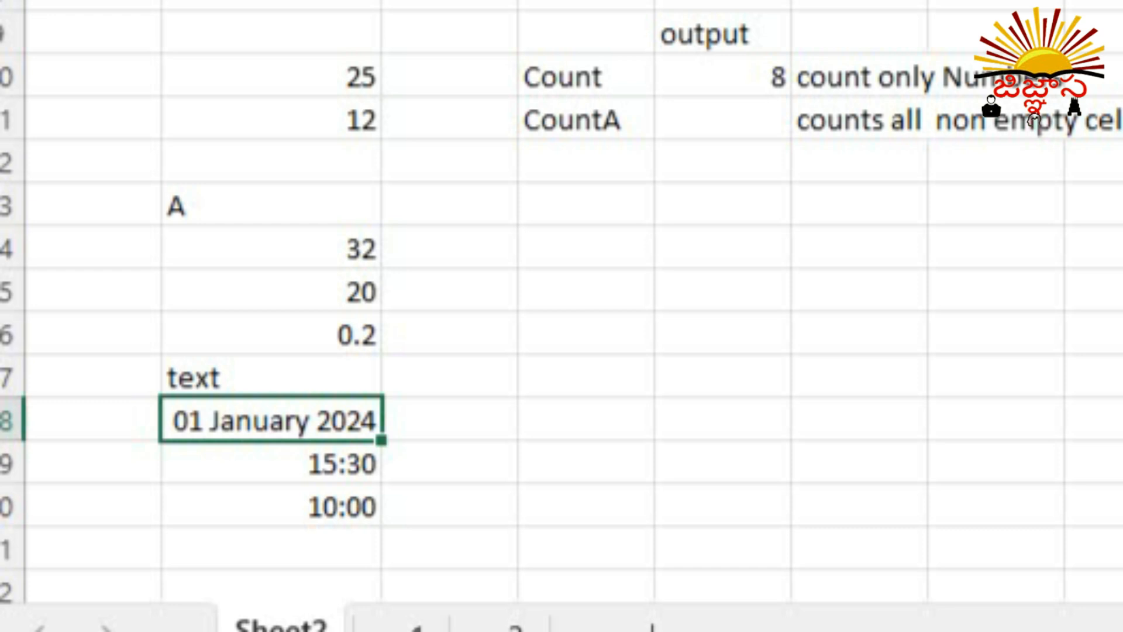
click(723, 76)
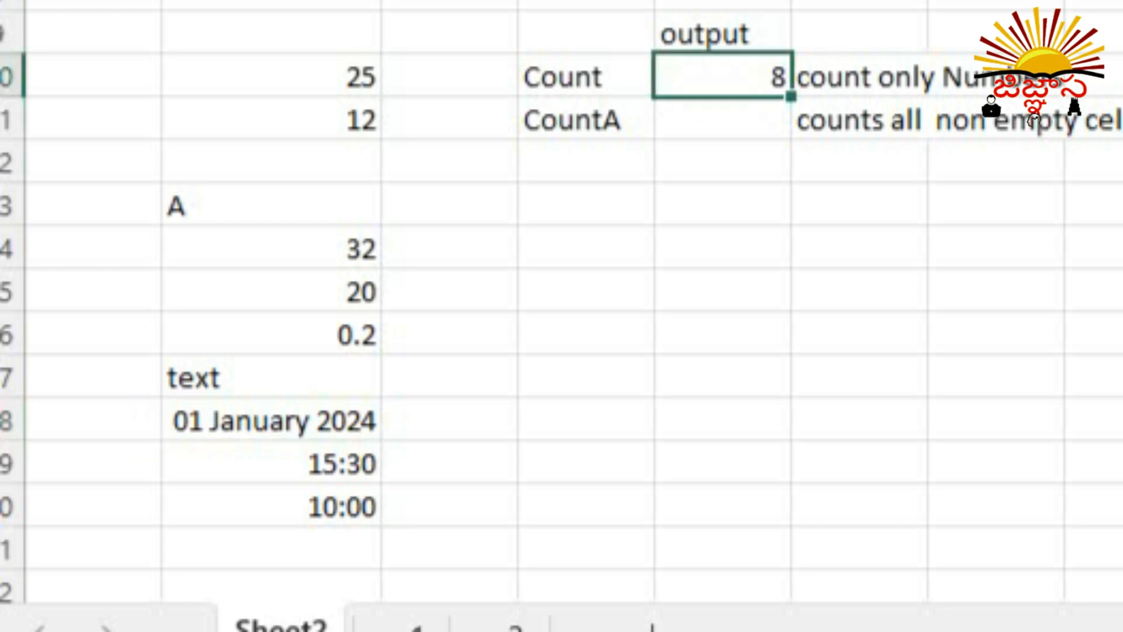
click(271, 419)
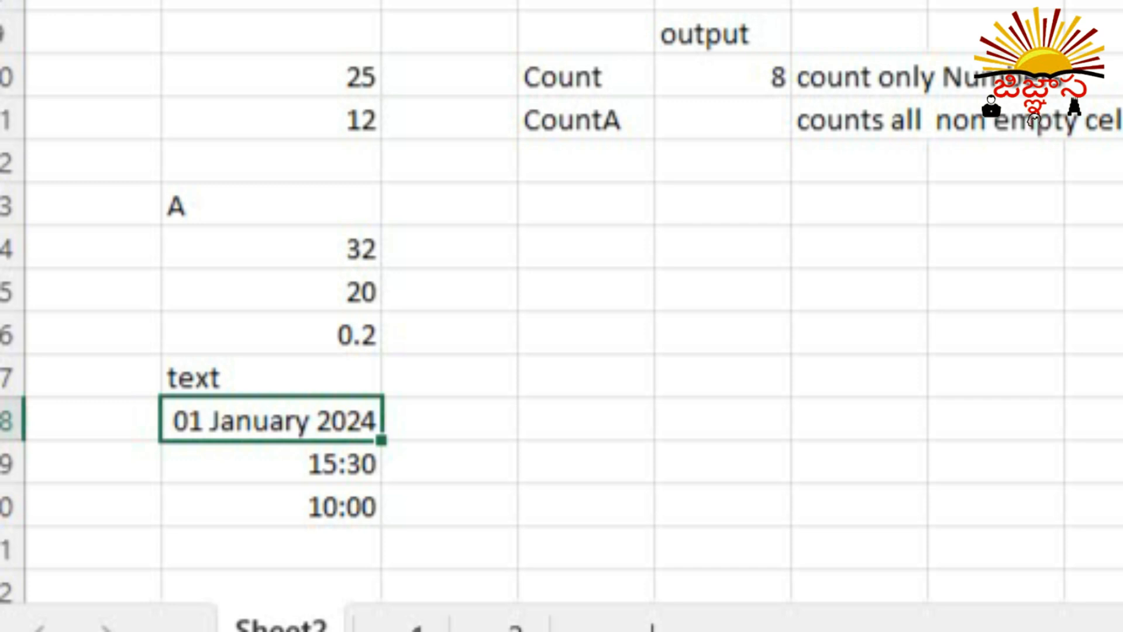
Step: Enter the formula =counta(B10:B20) in output cell E11, beside the CountA label
click(723, 118)
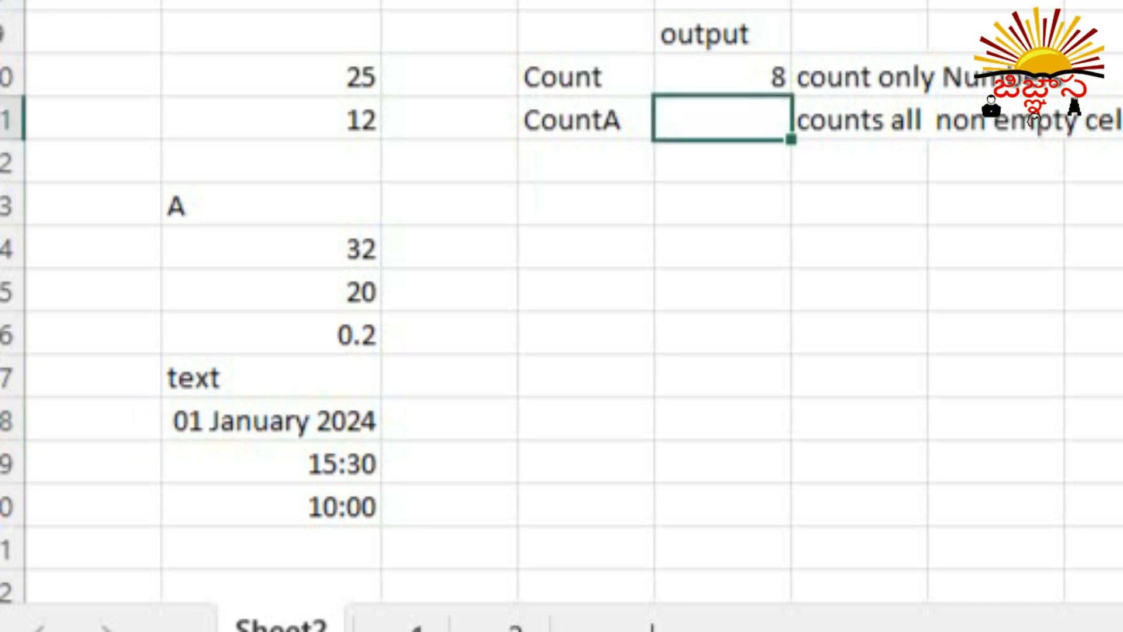
text(=counta()
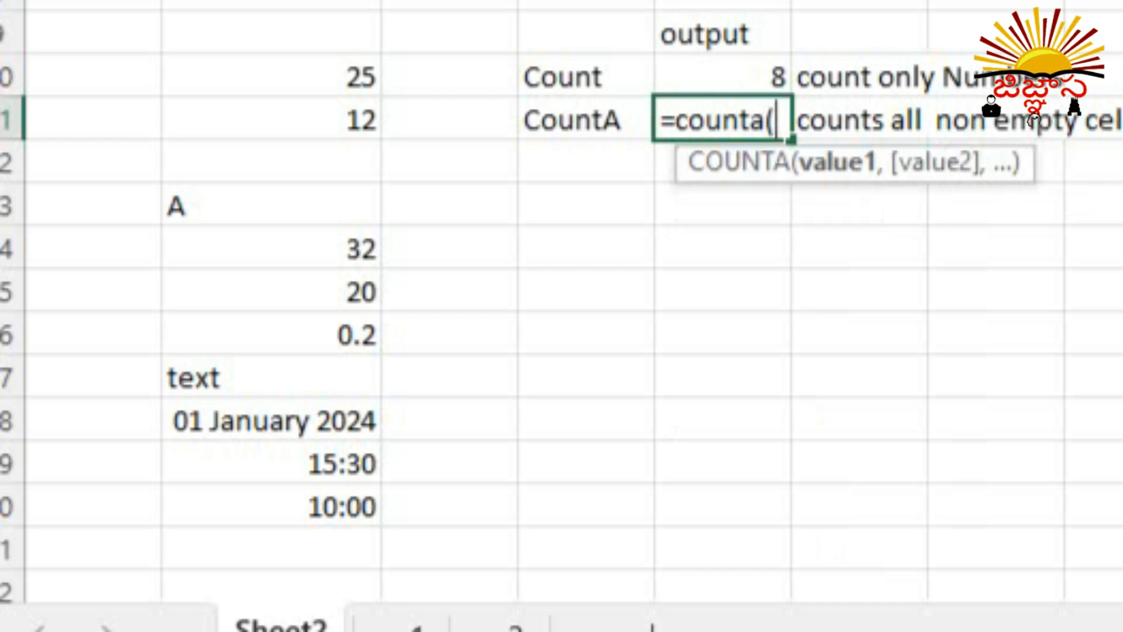
drag(328, 76, 369, 509)
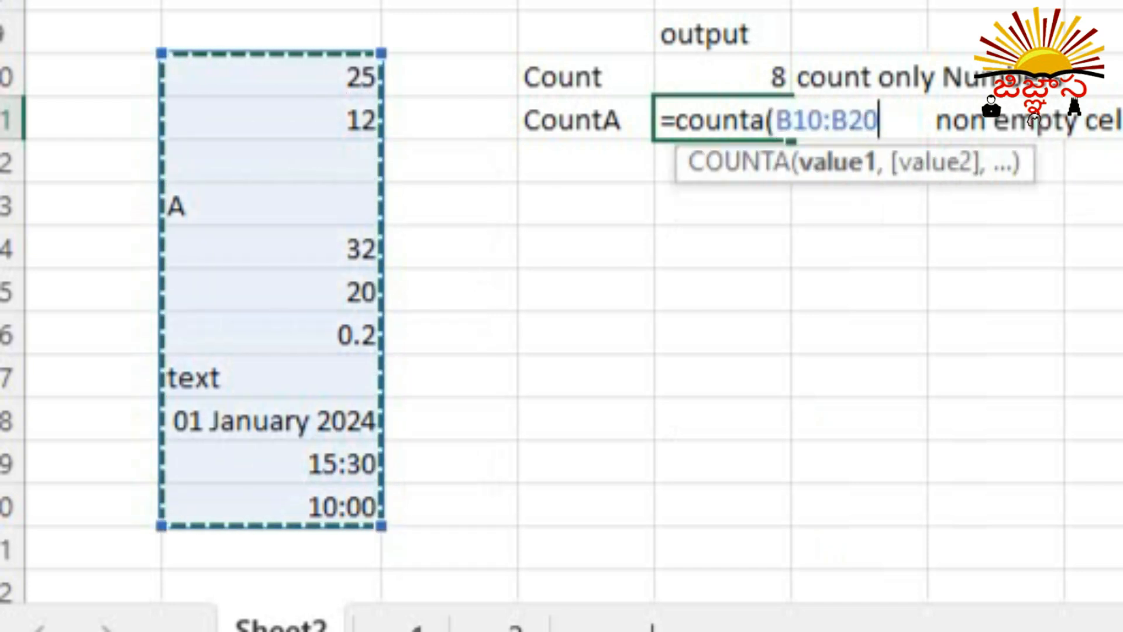
text())
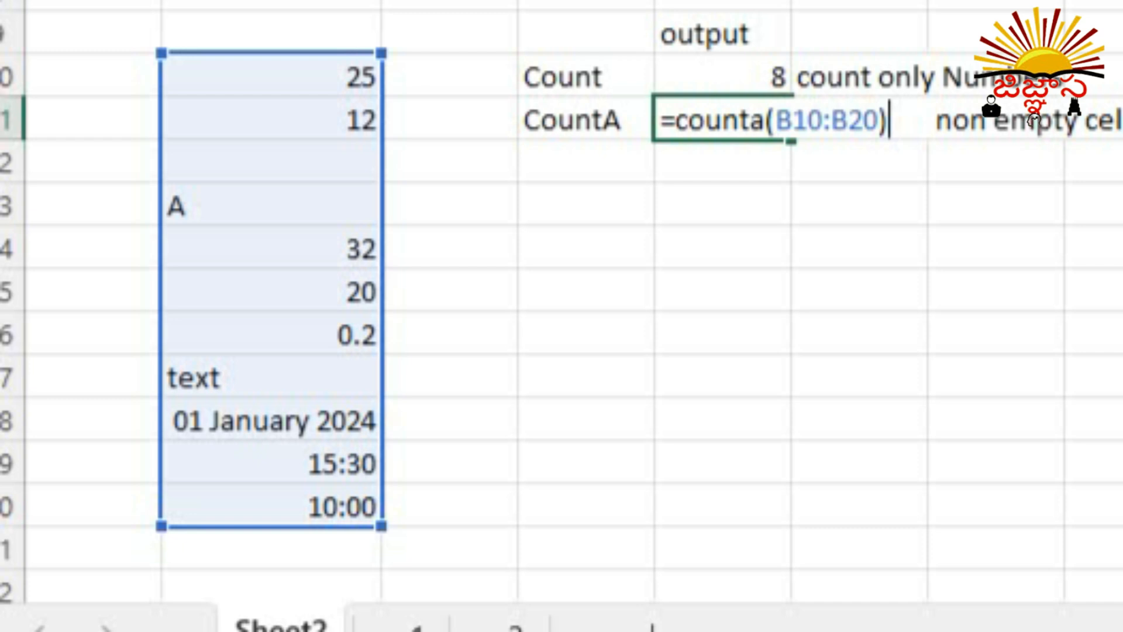
key(Return)
key(Up)
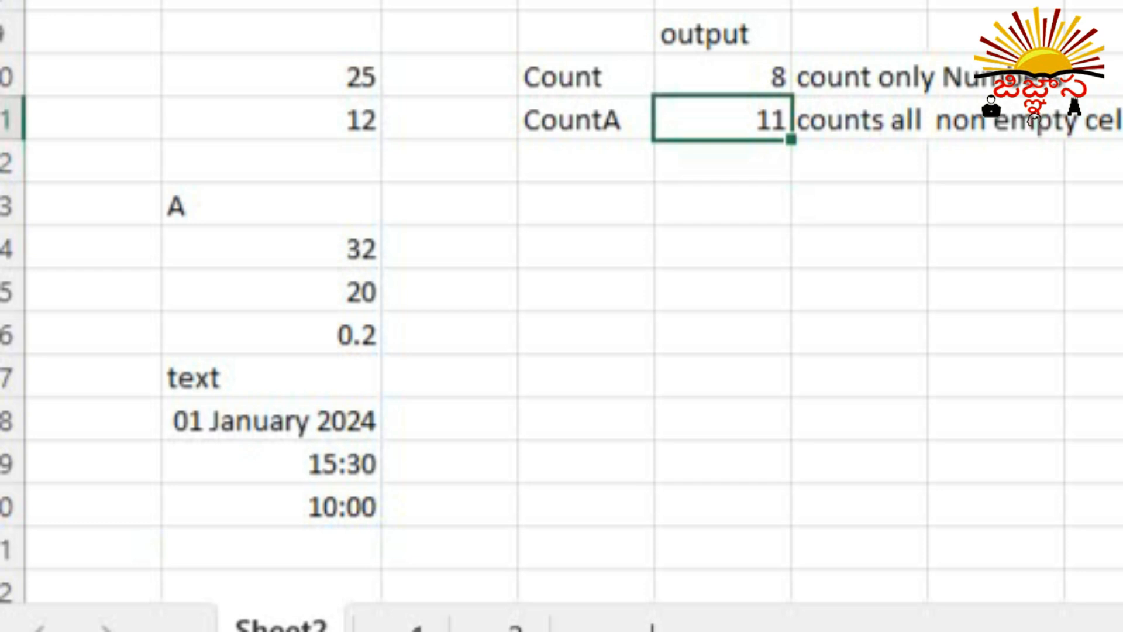
Step: Examine cells B10:B20, including the blank-looking B12, and compare them with the CountA result in E11
drag(271, 76, 270, 162)
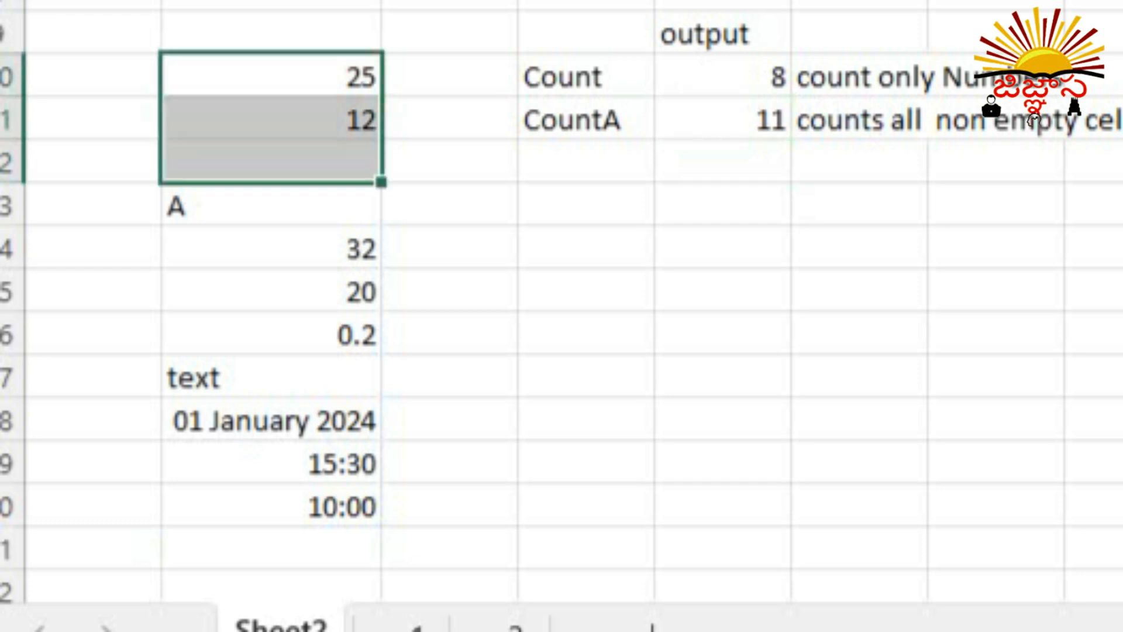
click(271, 162)
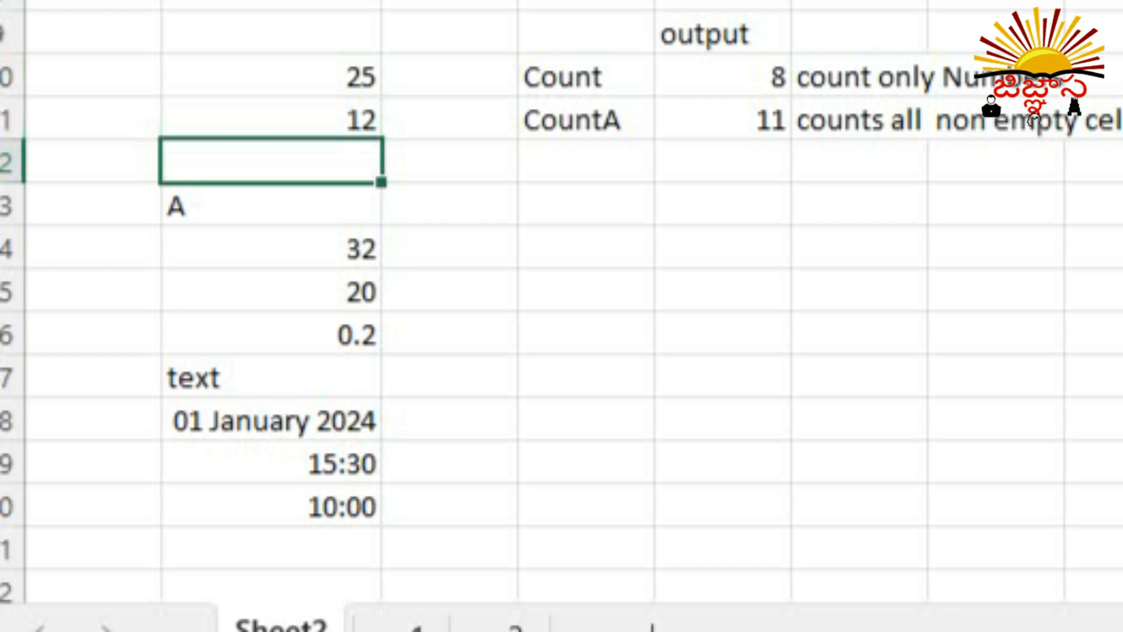
click(271, 76)
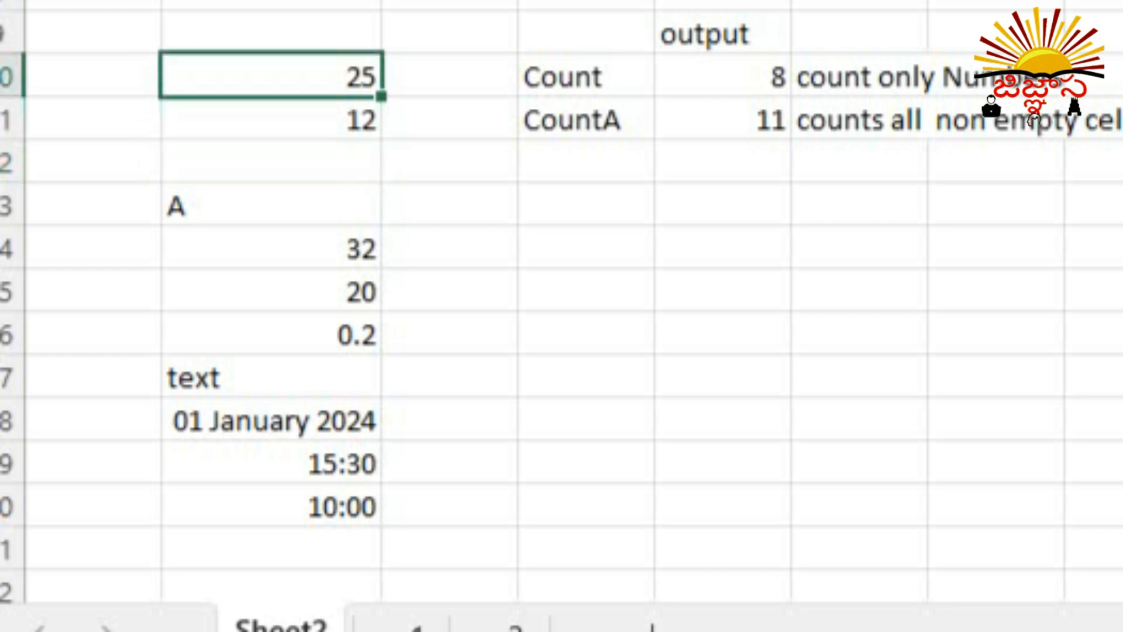
key(shift+Down)
key(shift+Down)
key(shift+Down)
key(shift+Down)
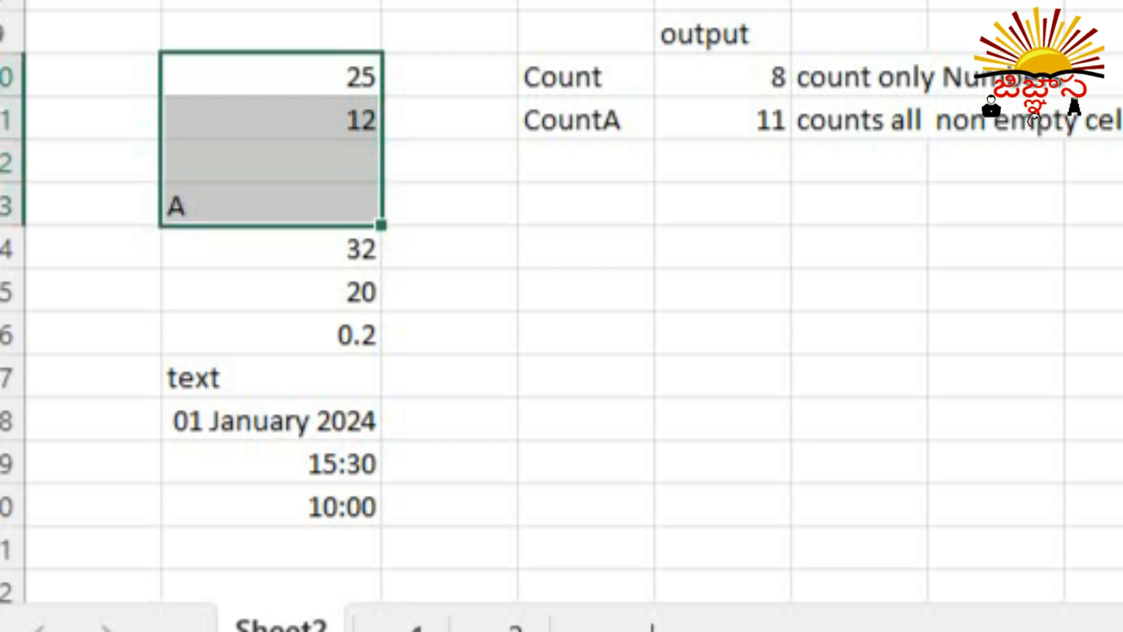
key(shift+Down)
key(shift+Down)
key(shift+Down)
key(shift+Down)
key(shift+Down)
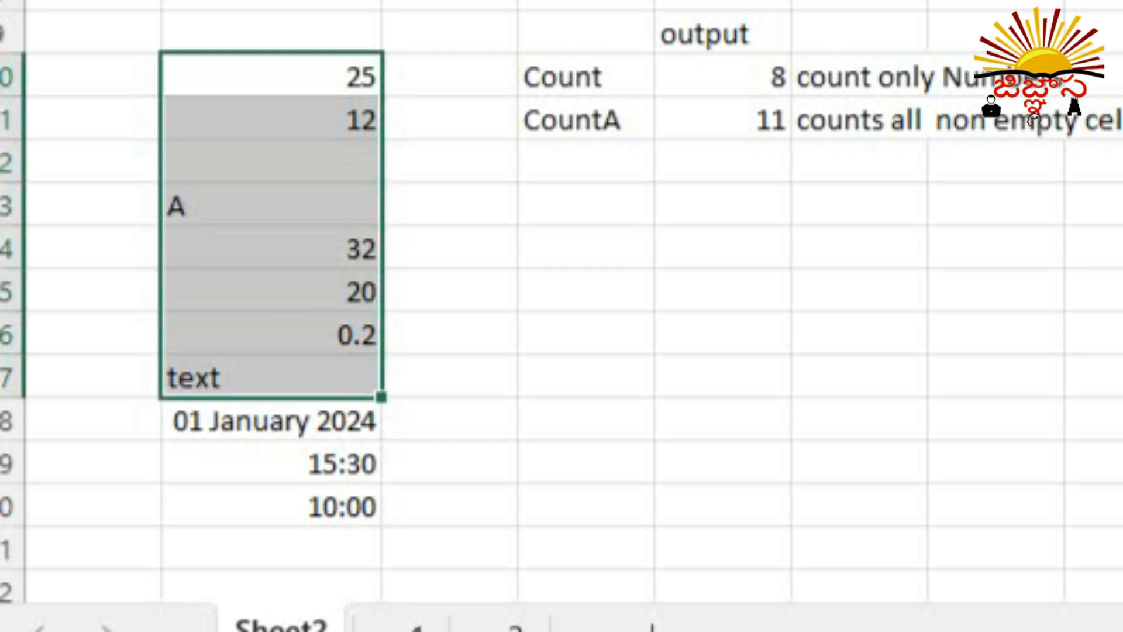
key(shift+Down)
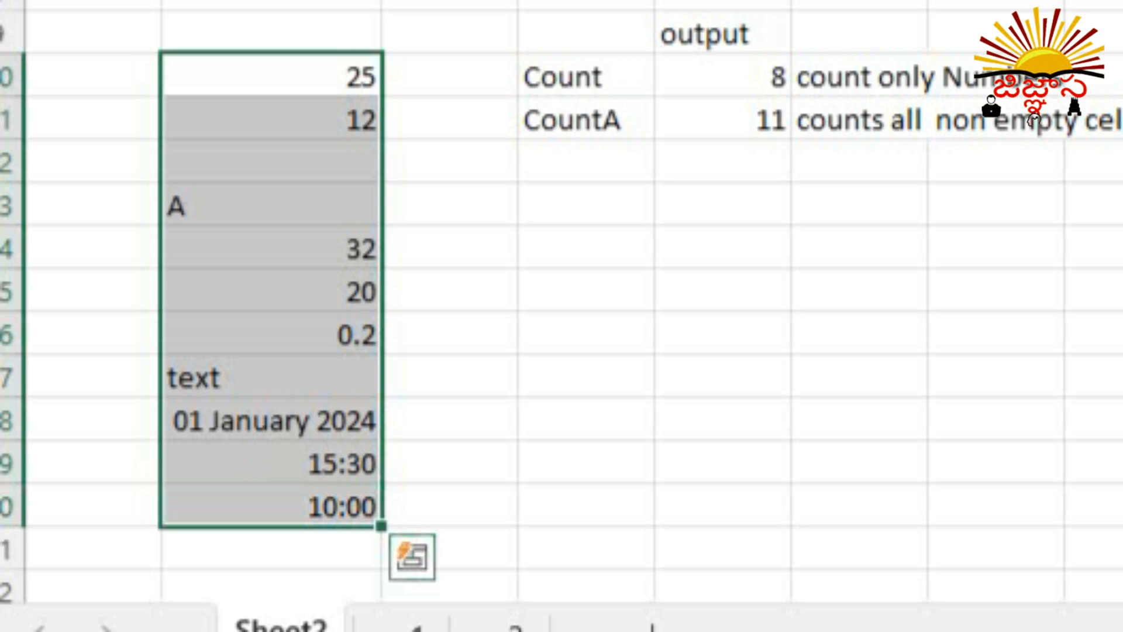
click(722, 118)
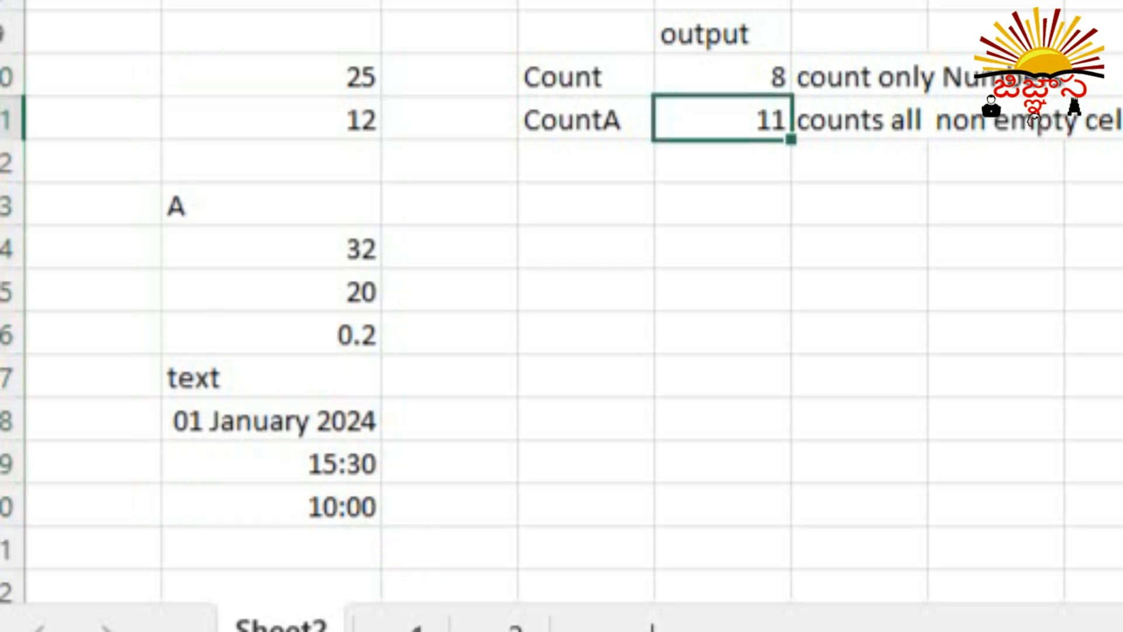
Step: Clear the hidden content of the blank-looking cell B12 and check the CountA result in E11
click(271, 161)
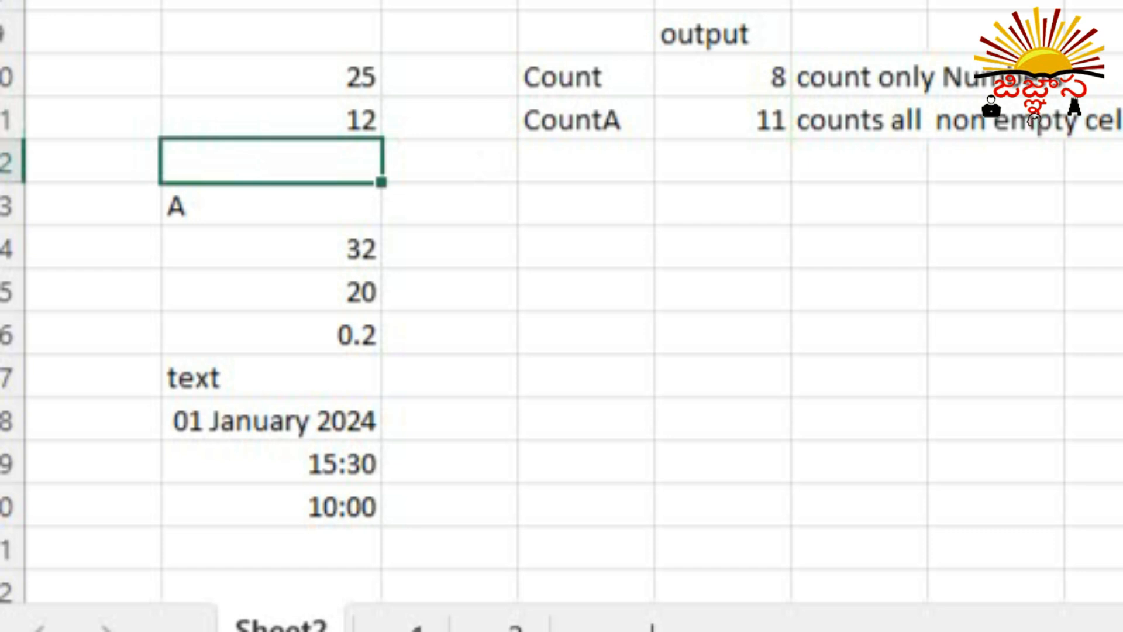
click(722, 119)
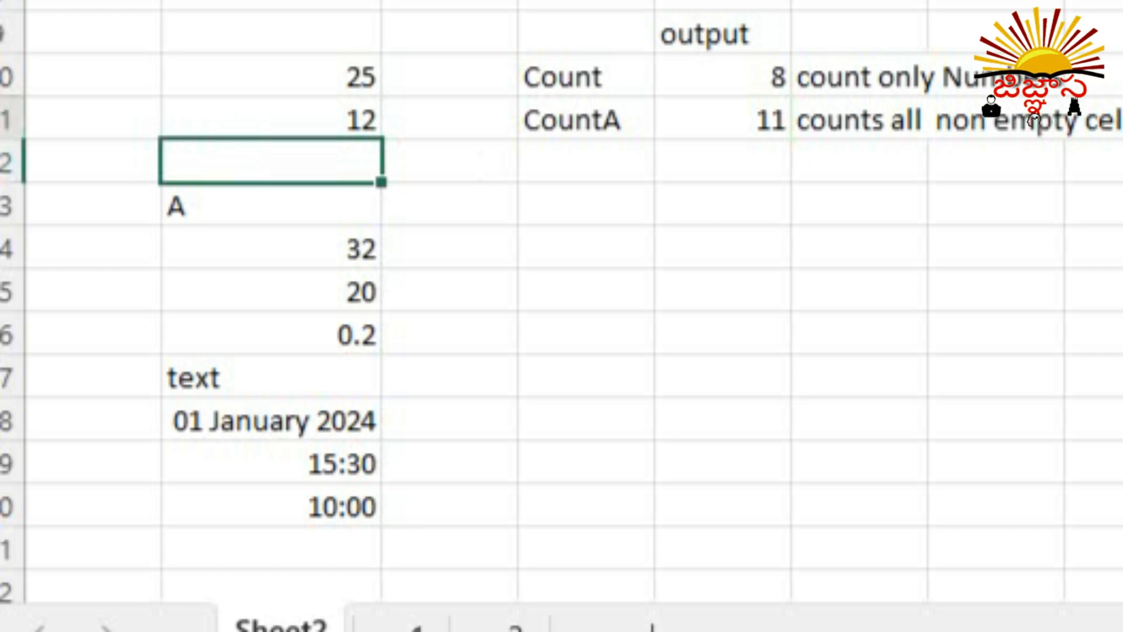
key(Down)
key(Left)
key(Left)
key(Left)
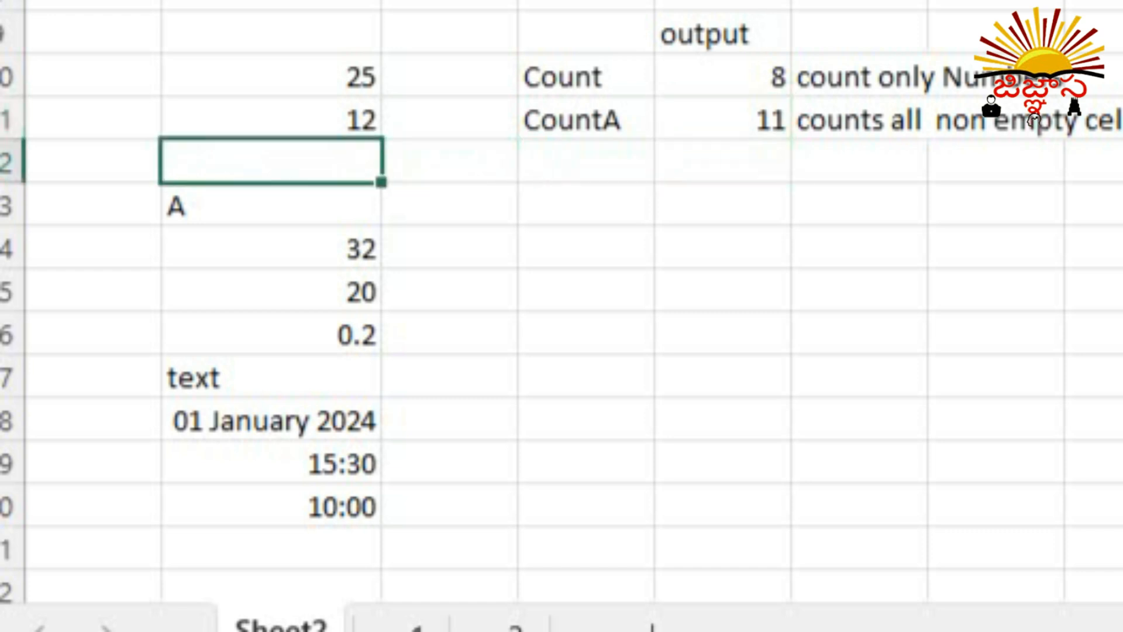
key(Delete)
key(Up)
key(Right)
key(Right)
key(Right)
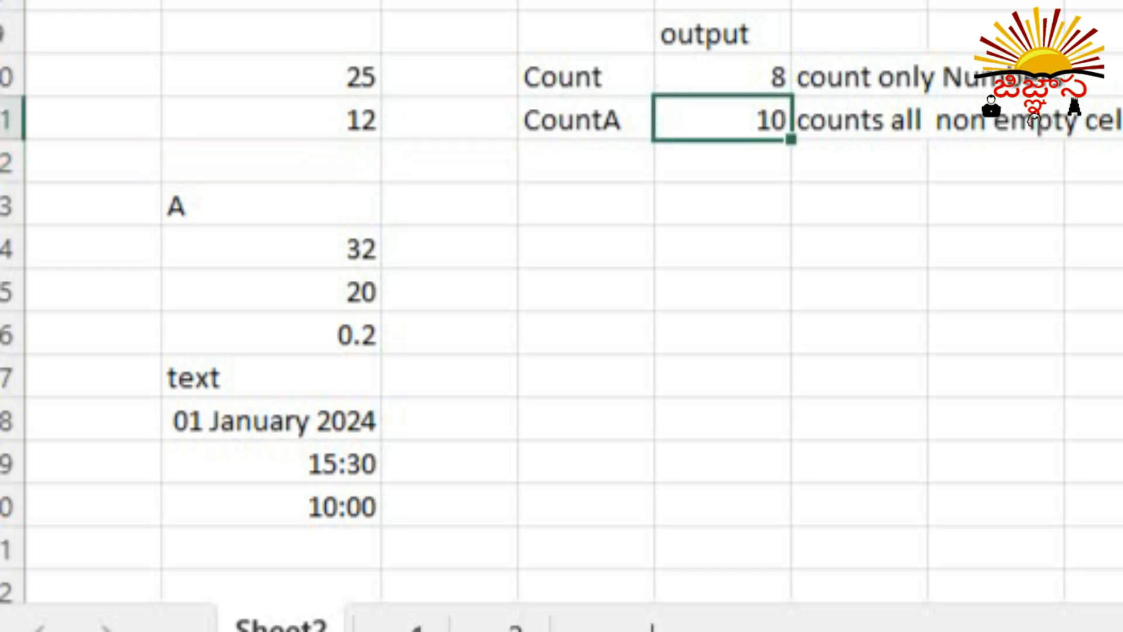
Step: Review the note beside the CountA result, the emptied cell B12 and the counted range B10:B20
key(Right)
key(Right)
key(Right)
key(Right)
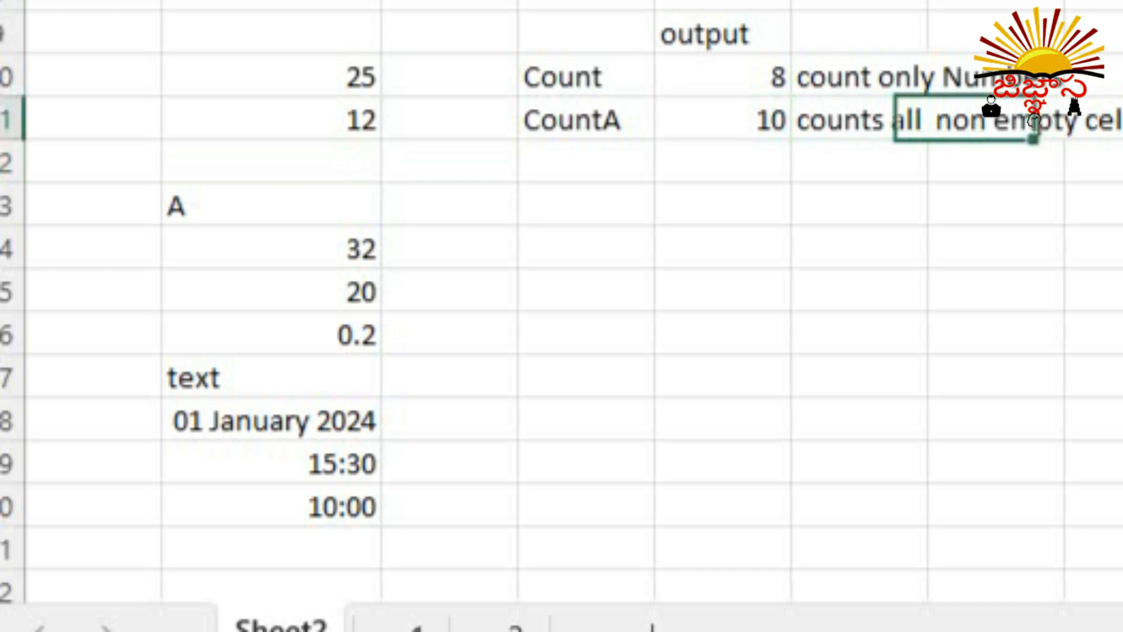
key(Left)
key(Left)
key(Left)
key(Left)
key(Left)
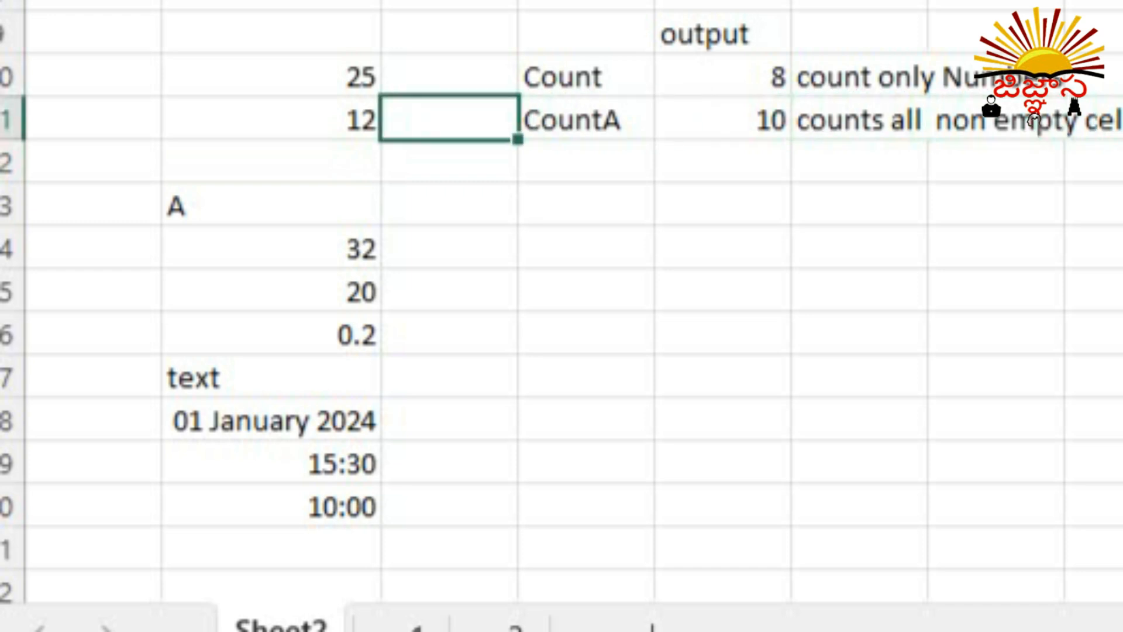
key(Down)
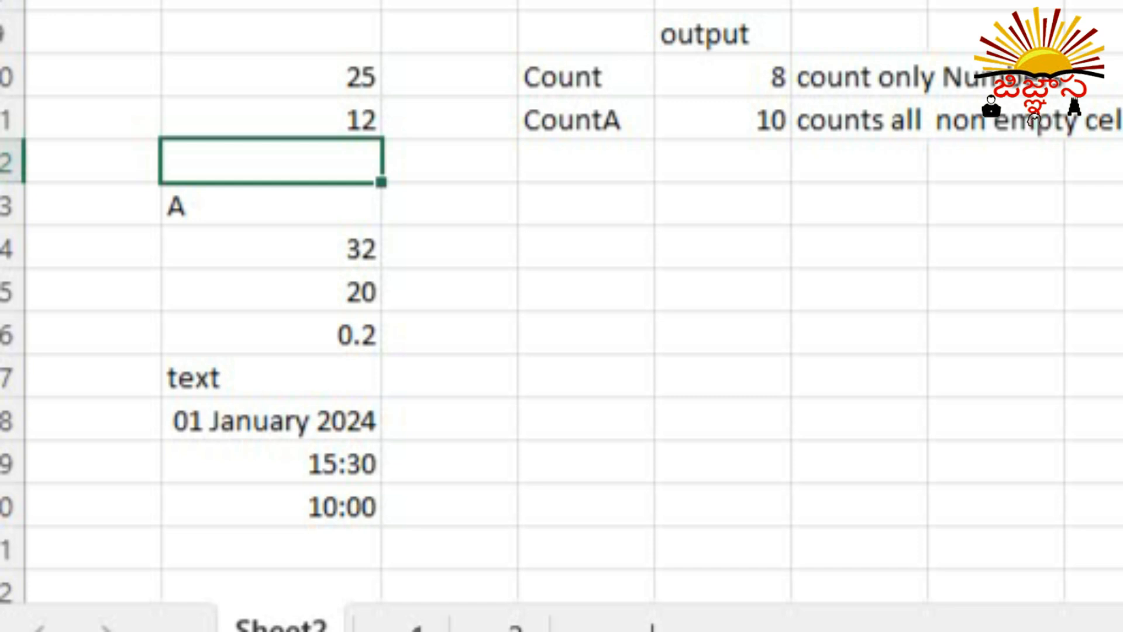
key(Up)
key(Up)
key(shift+Down)
key(shift+Down)
key(shift+Down)
key(shift+Down)
key(shift+Down)
key(shift+Down)
key(shift+Down)
key(shift+Down)
key(shift+Down)
key(shift+Down)
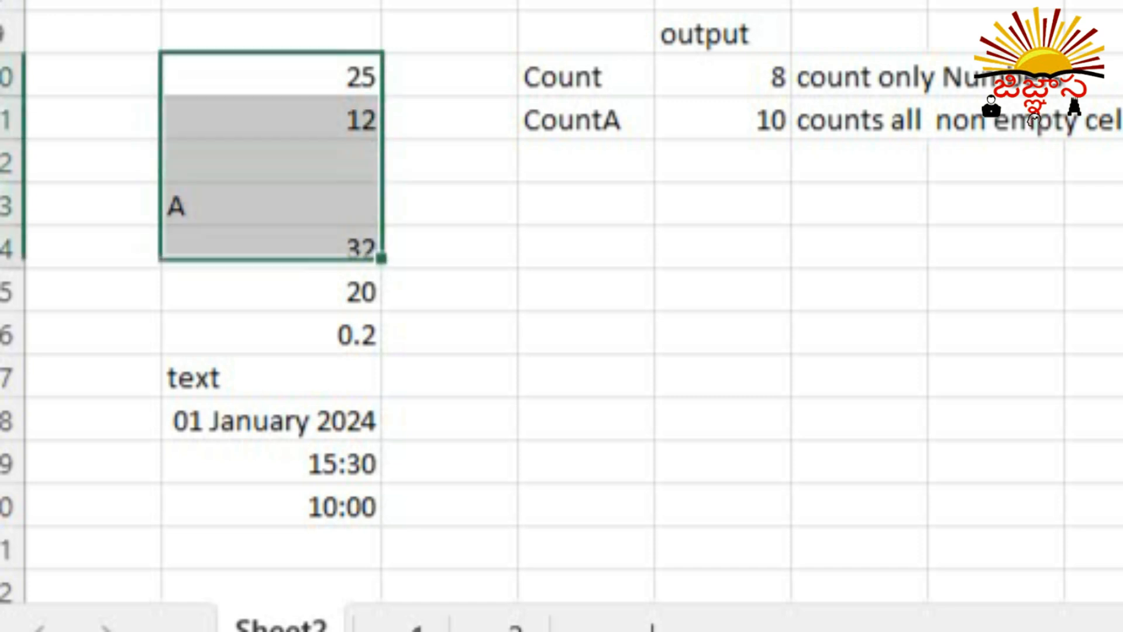
click(860, 419)
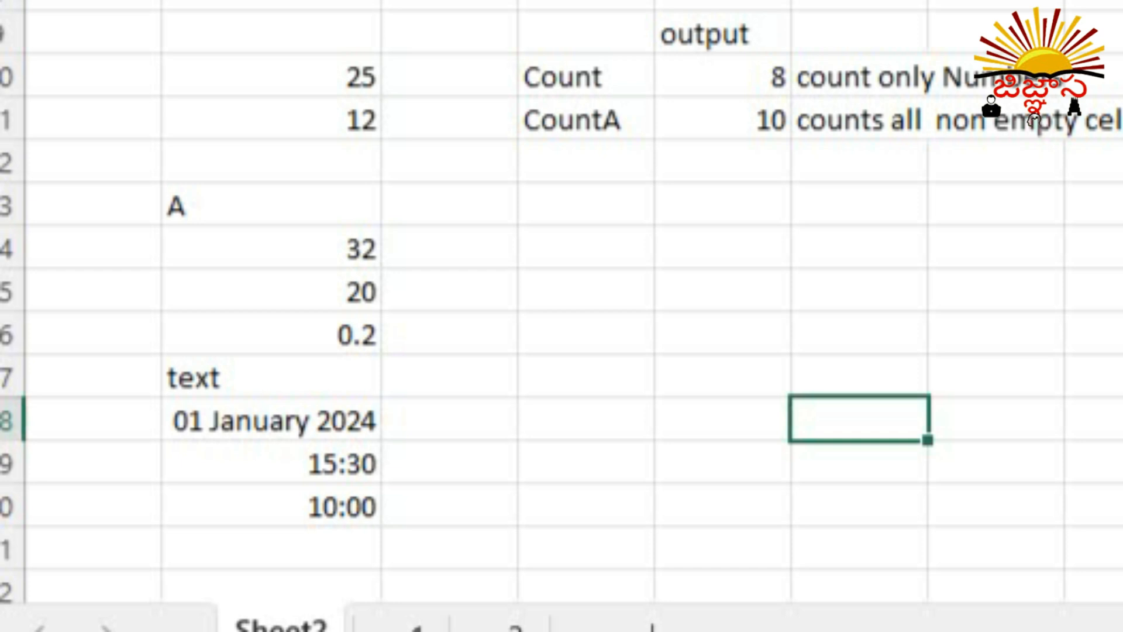
Step: Switch to the ex1 sheet and review the student IDs and names in B2:B13 and result cells E3 and E4
click(402, 628)
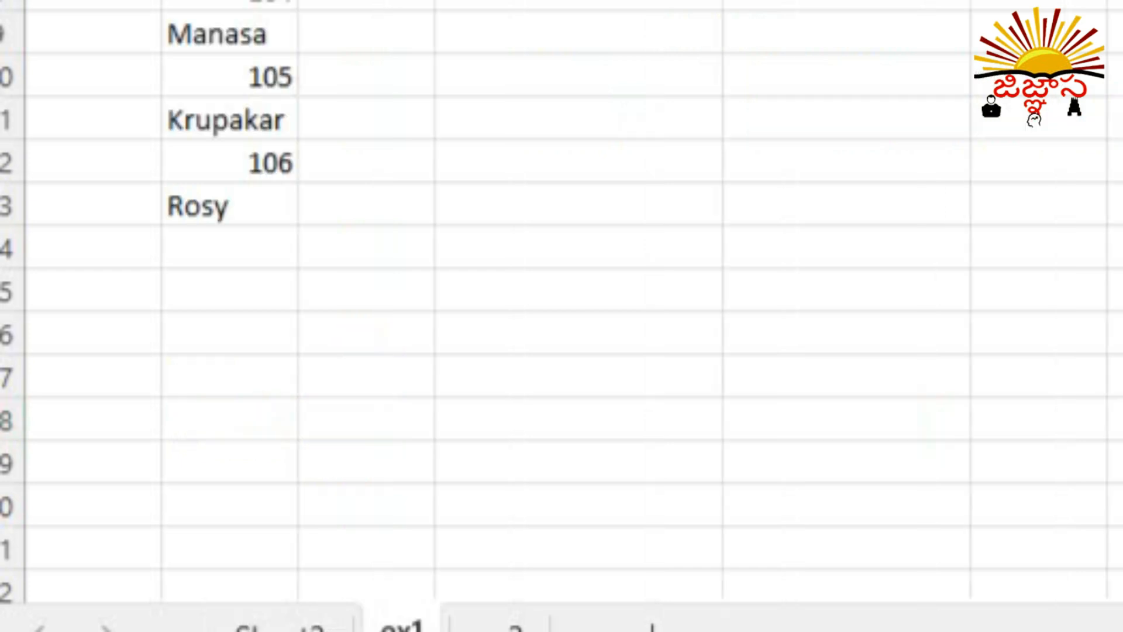
click(846, 246)
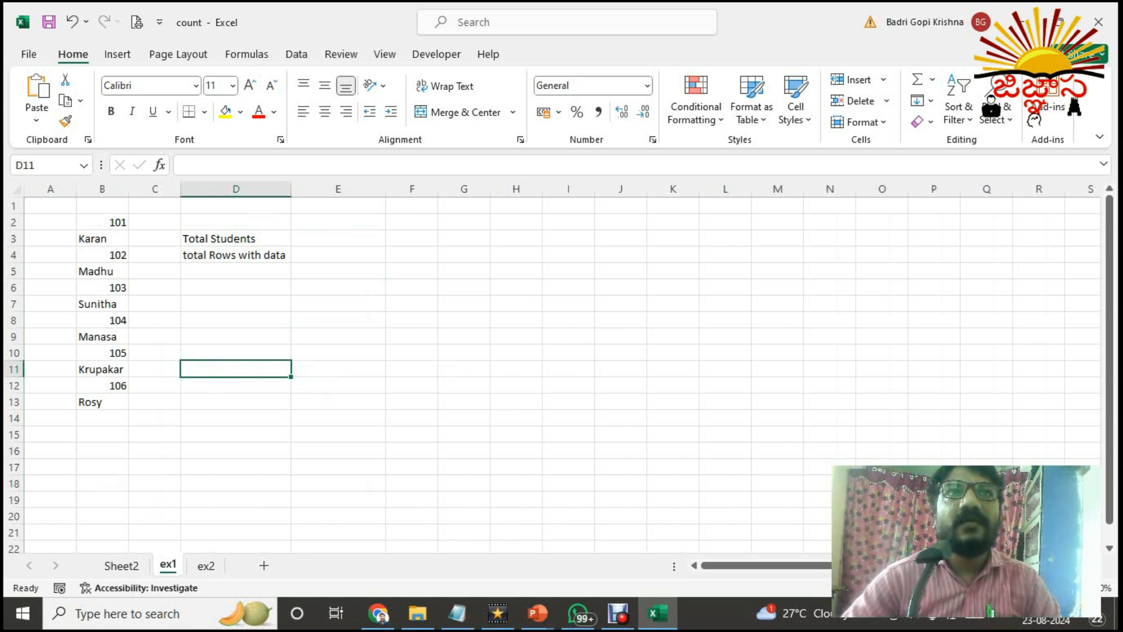
drag(103, 222, 102, 402)
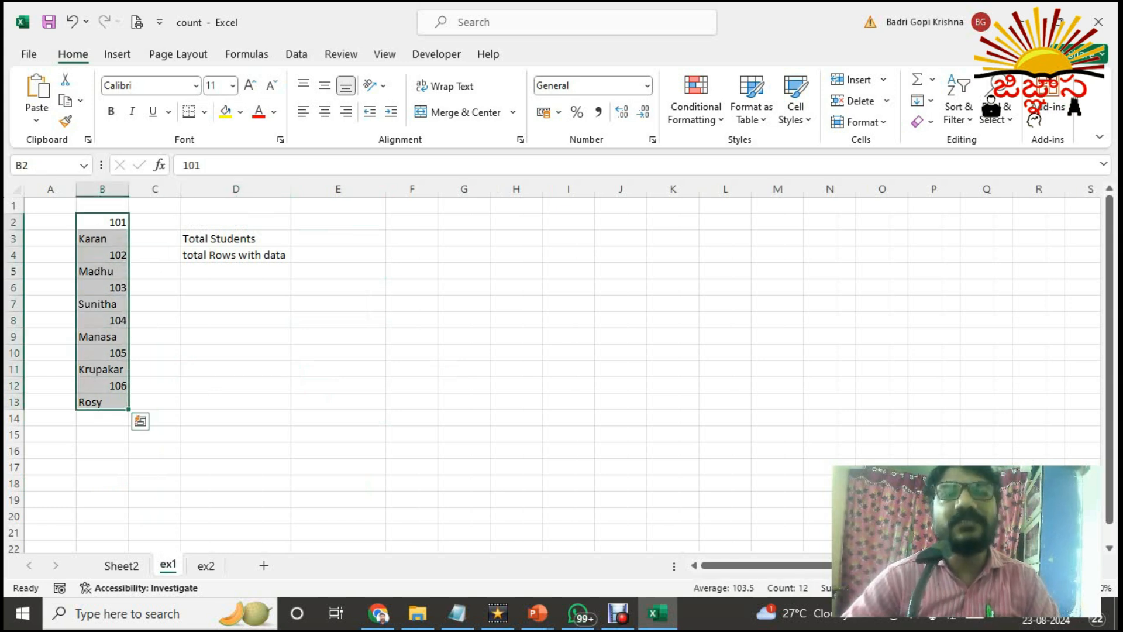
click(103, 222)
click(102, 238)
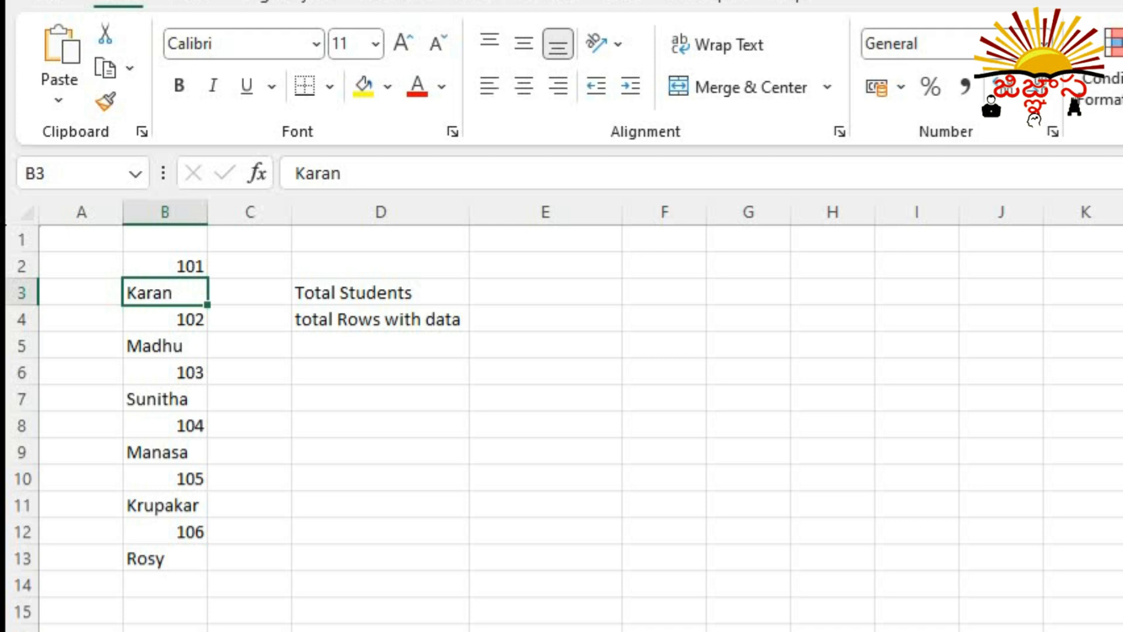
click(546, 291)
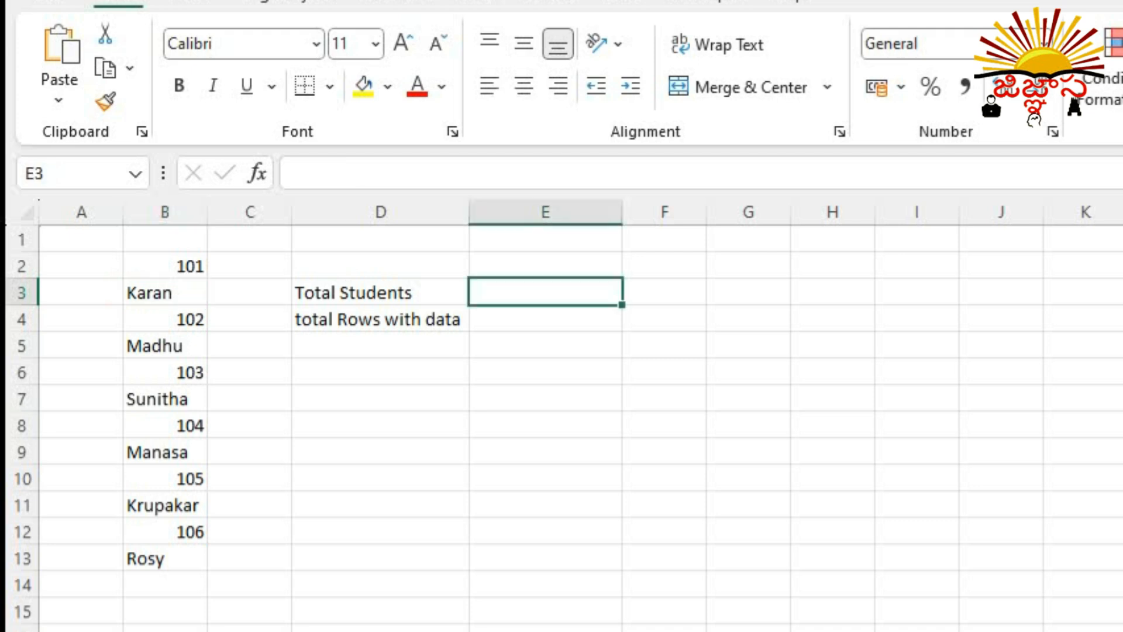
click(545, 319)
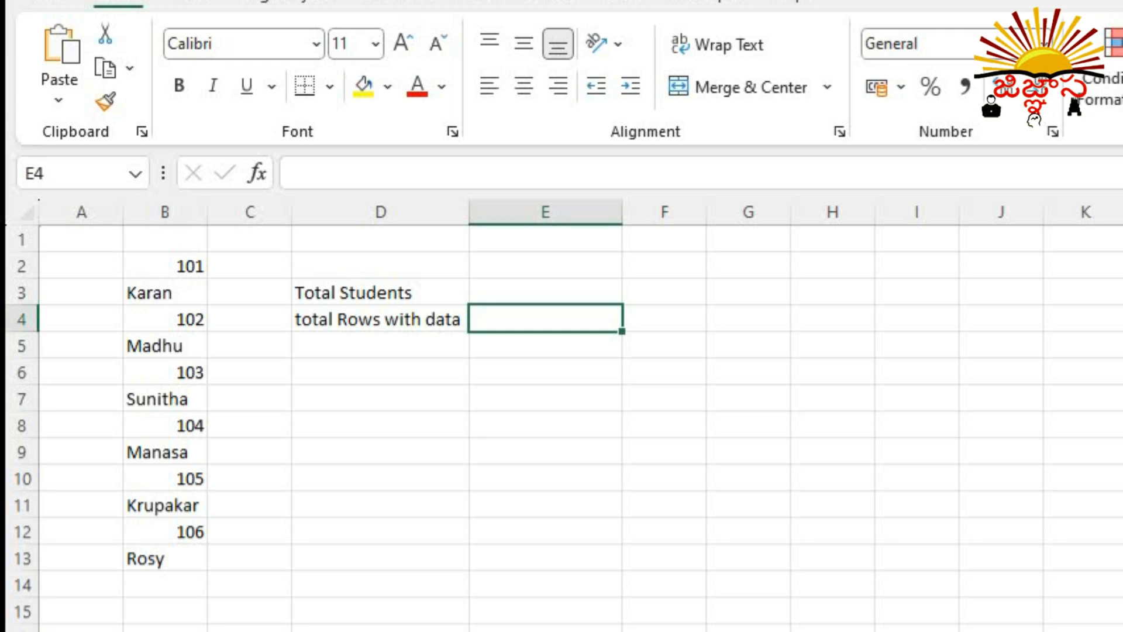
Step: Enter the formula =count(B2:B13) in cell E3, beside the Total Students label
click(545, 292)
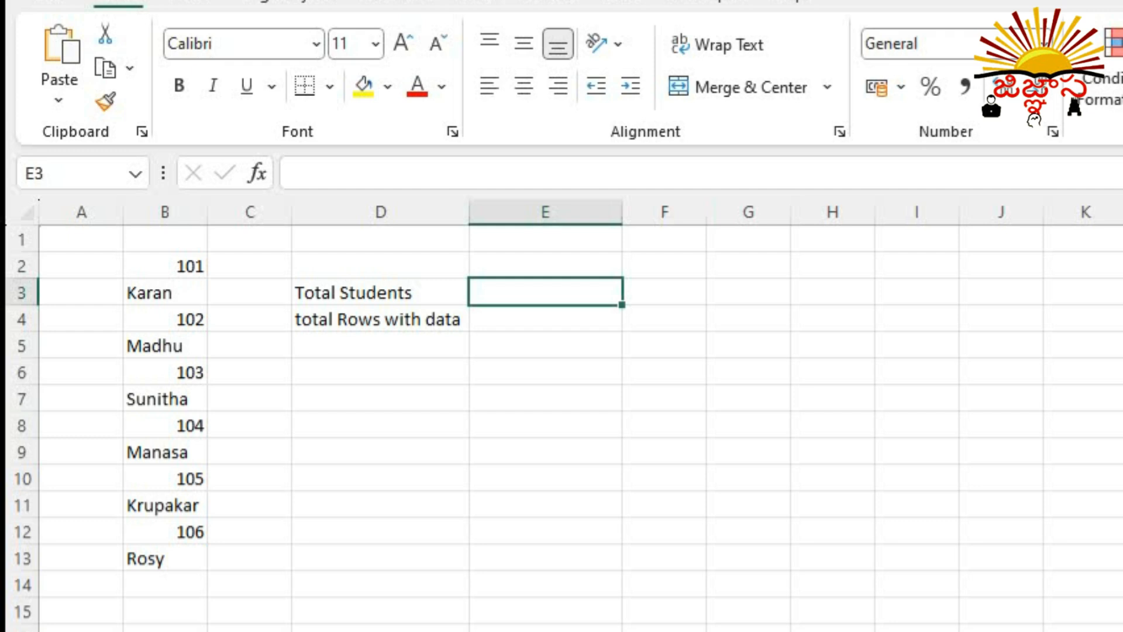
text(=count)
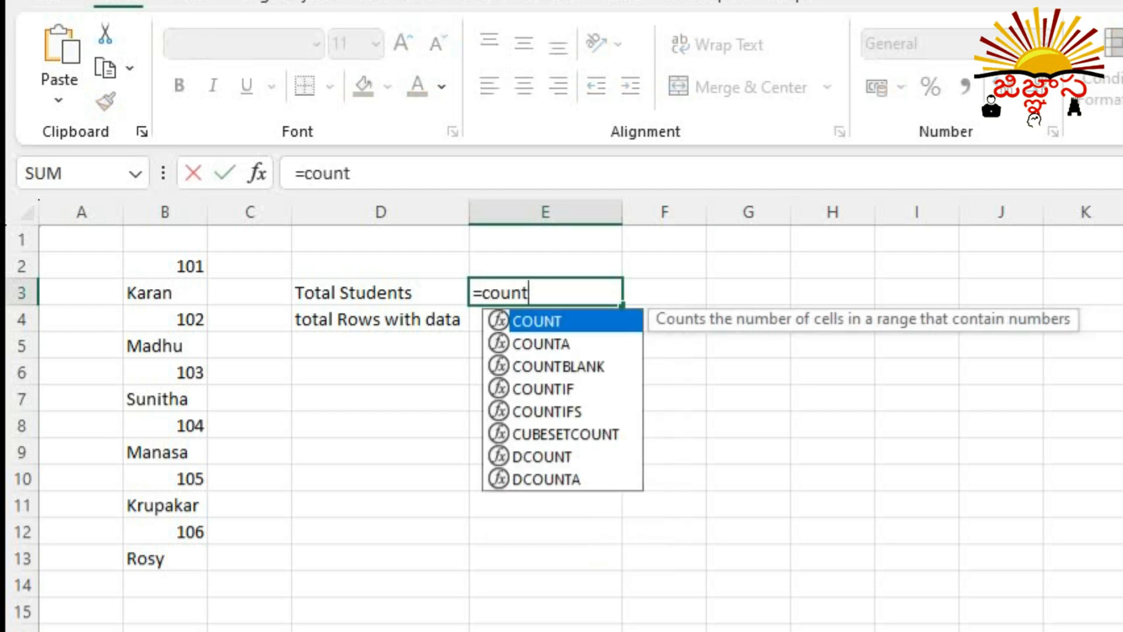
text(()
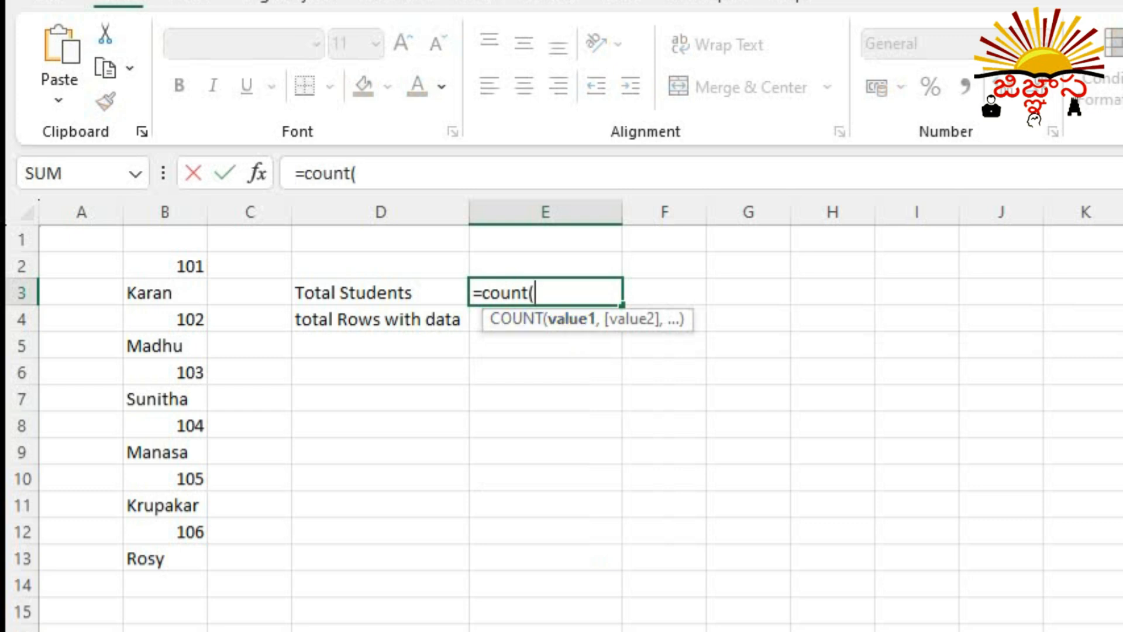
drag(165, 266, 205, 562)
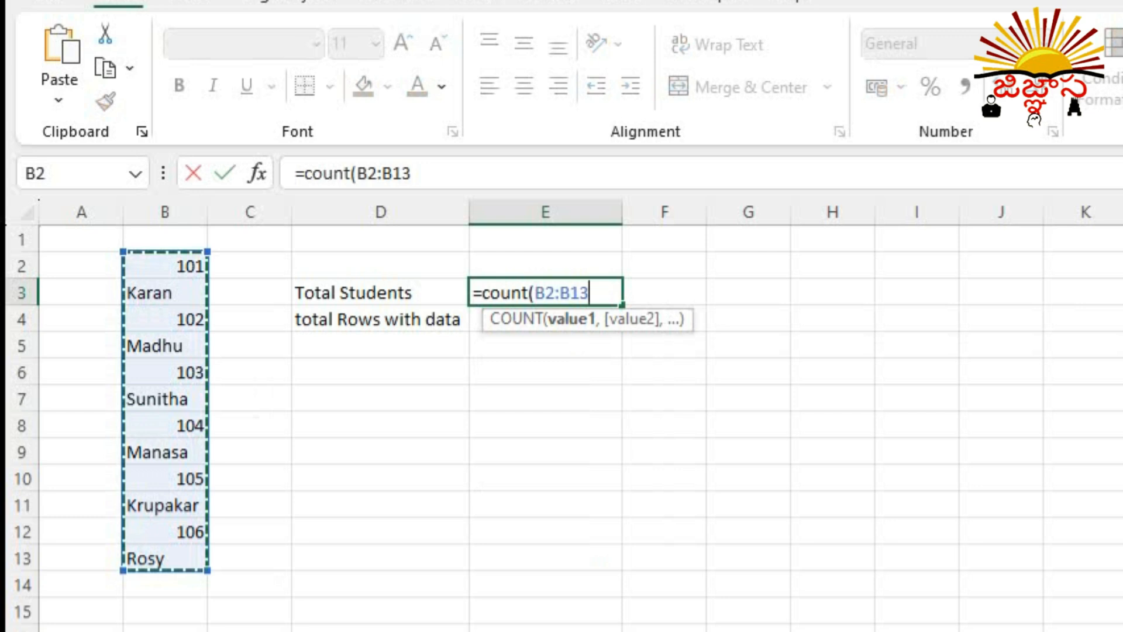
text())
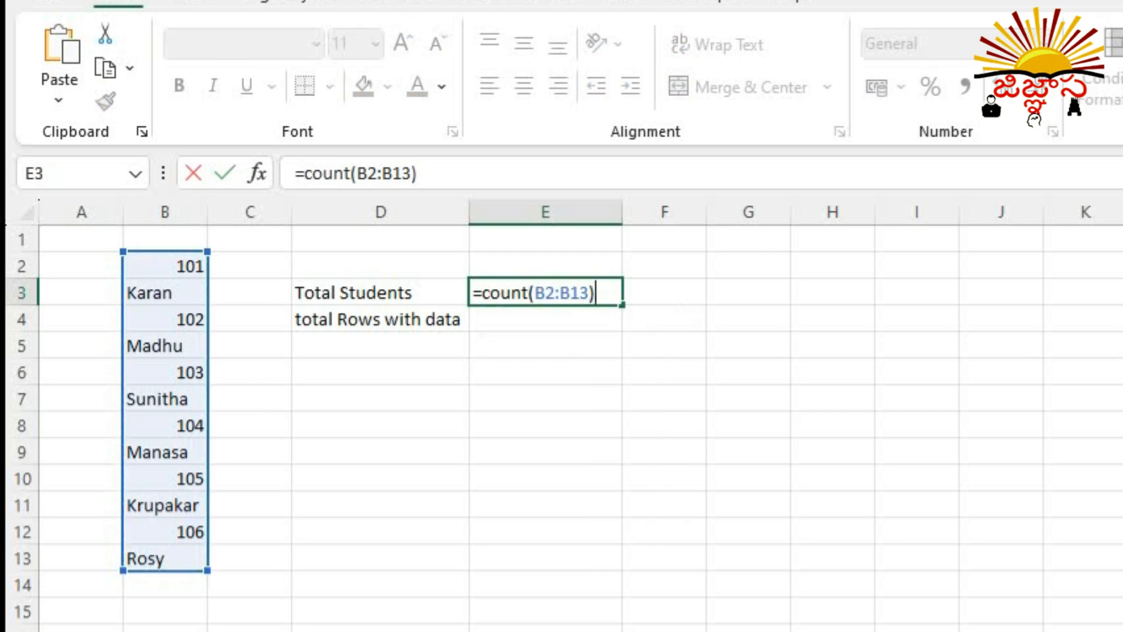
key(Return)
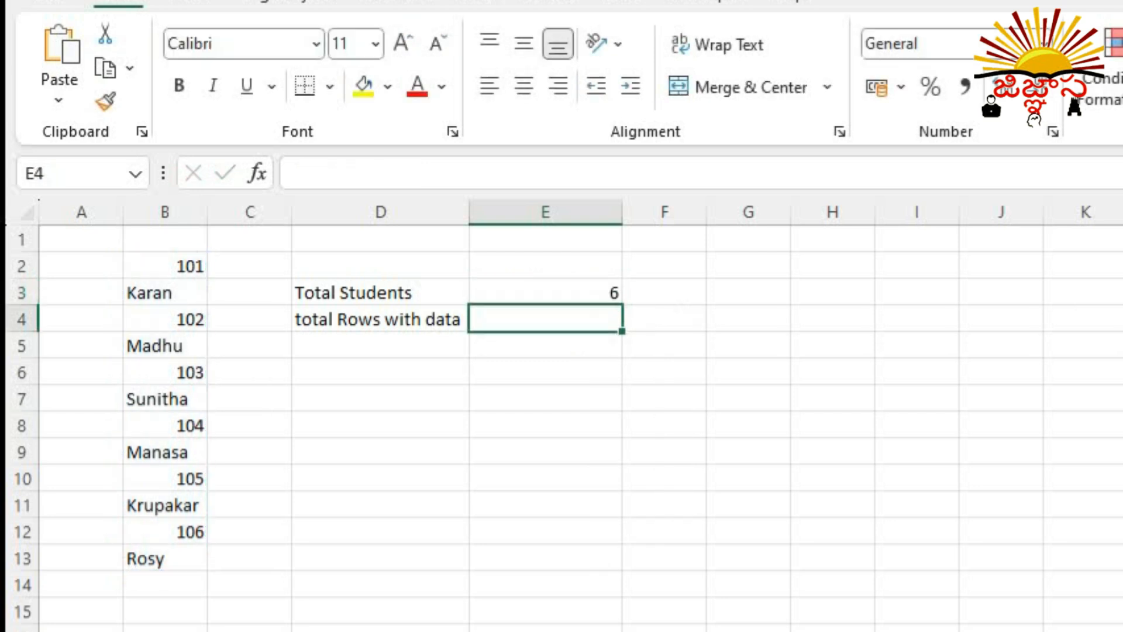
Step: Highlight the student name cells B3, B5, B7, B9, B11 and B13 to compare them with the Total Students result
key(Up)
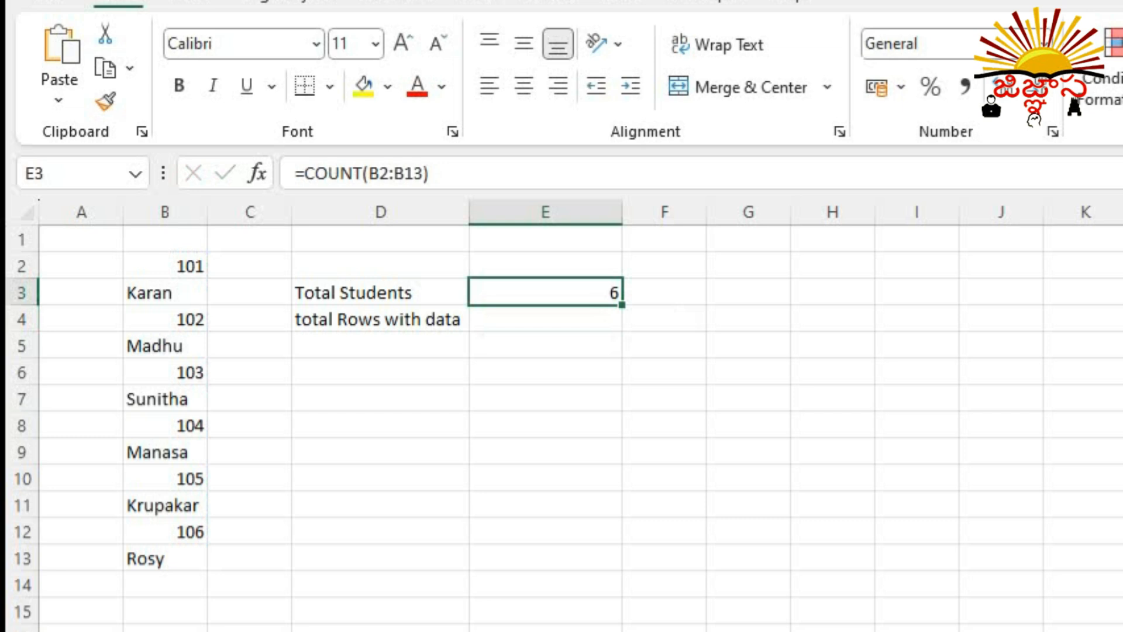
key(Left)
key(Left)
key(Left)
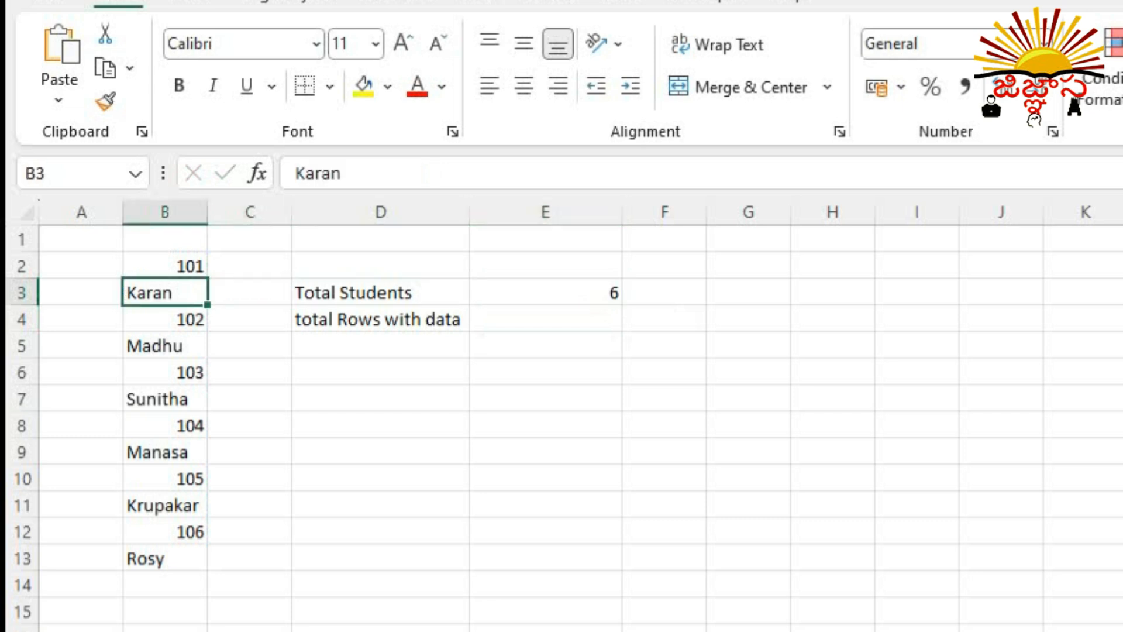
ctrl+click(165, 346)
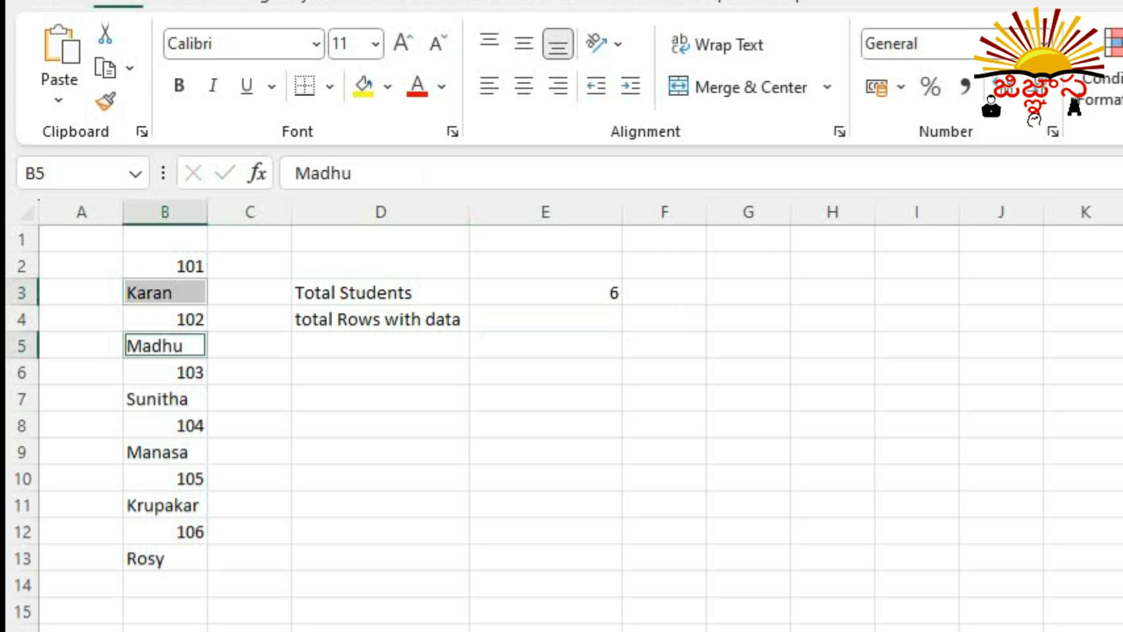
ctrl+click(165, 399)
ctrl+click(165, 452)
ctrl+click(165, 506)
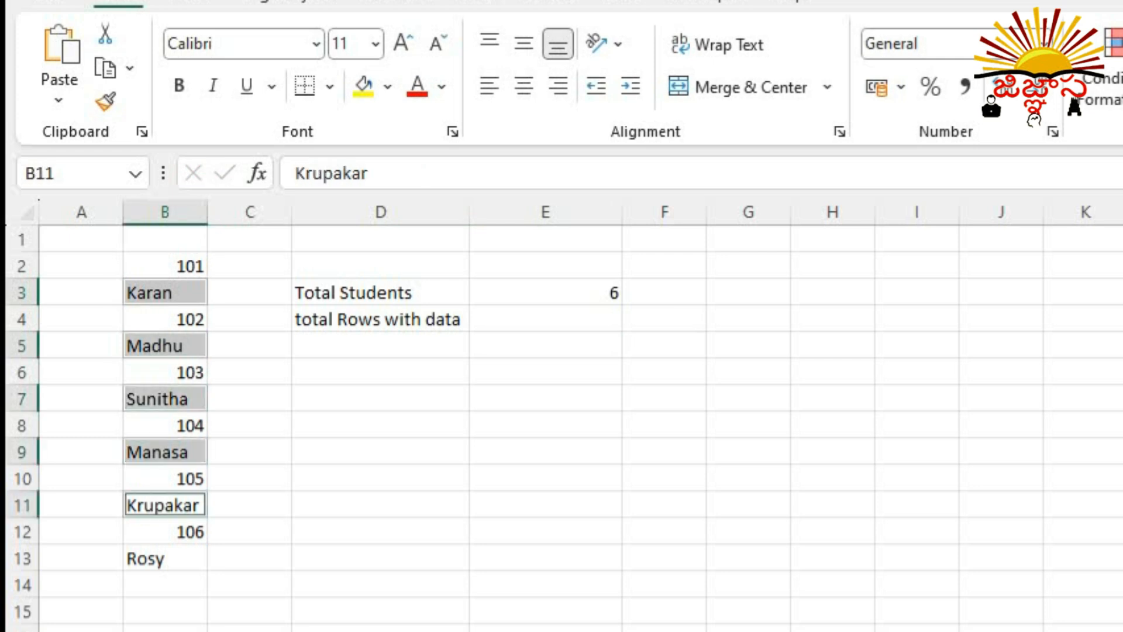
ctrl+click(165, 559)
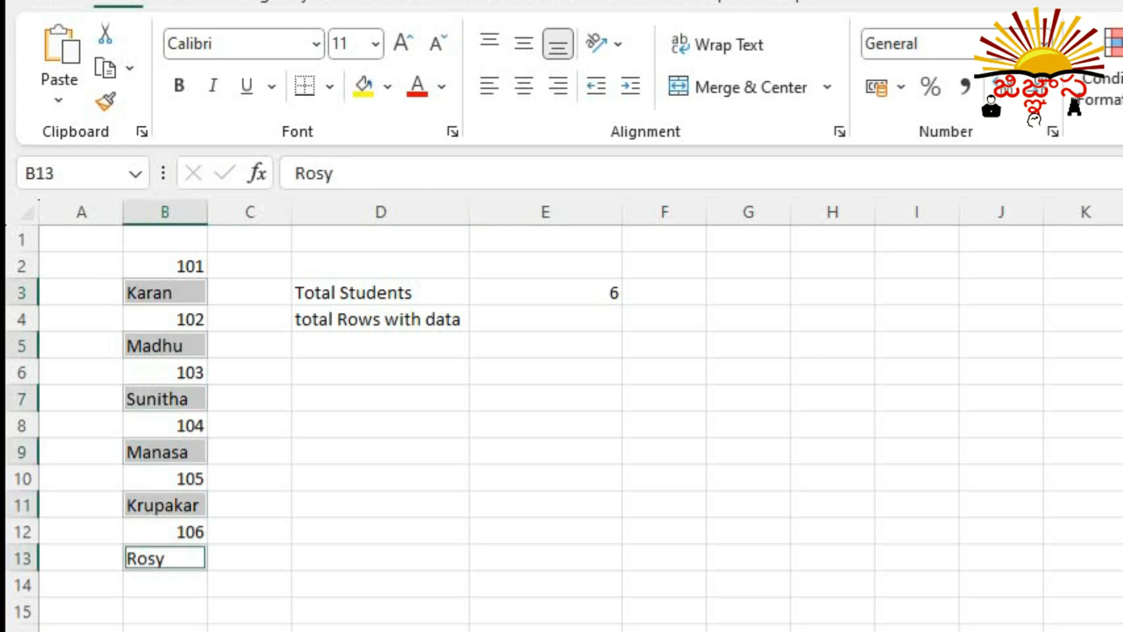
click(664, 346)
click(664, 292)
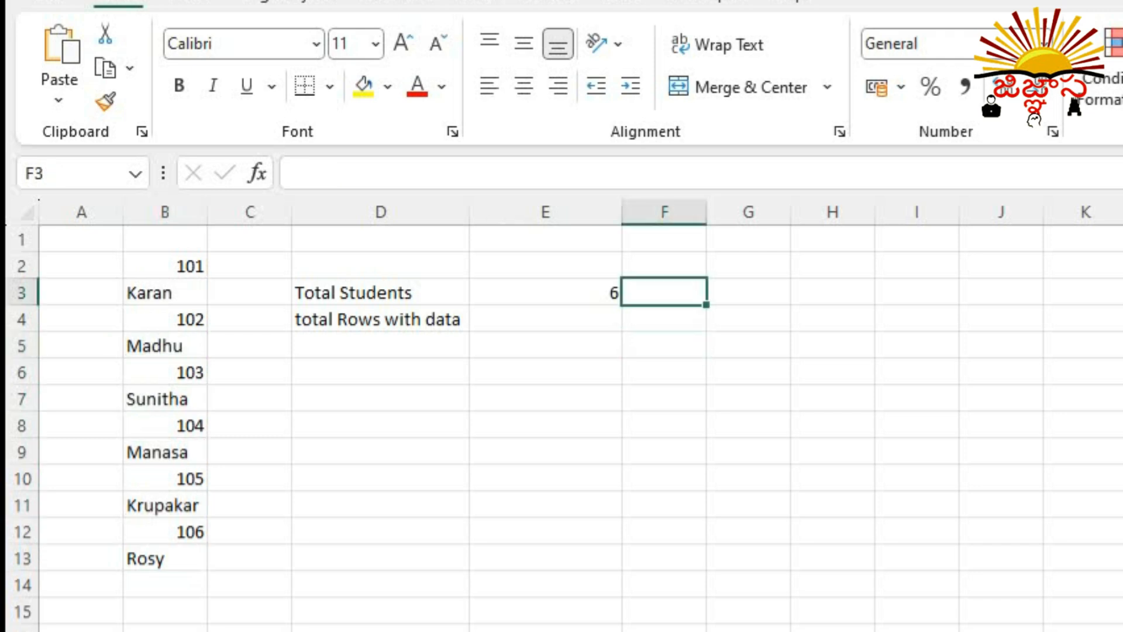
click(546, 320)
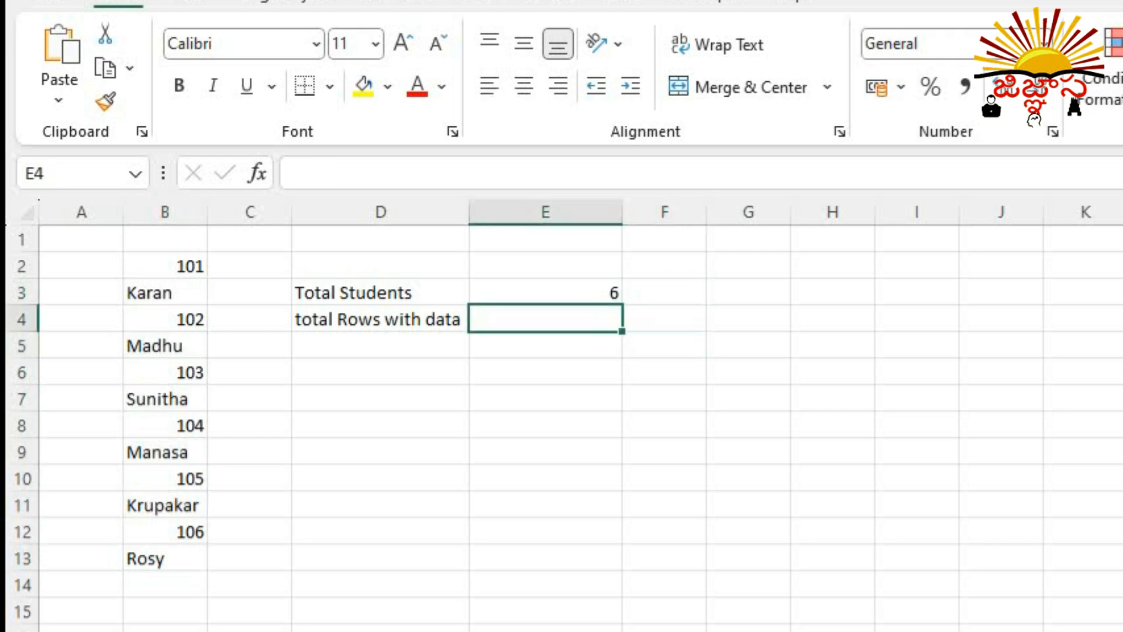
Step: Enter the formula =COUNTA(B2:B13) in cell E4, beside the total Rows with data label
text(=)
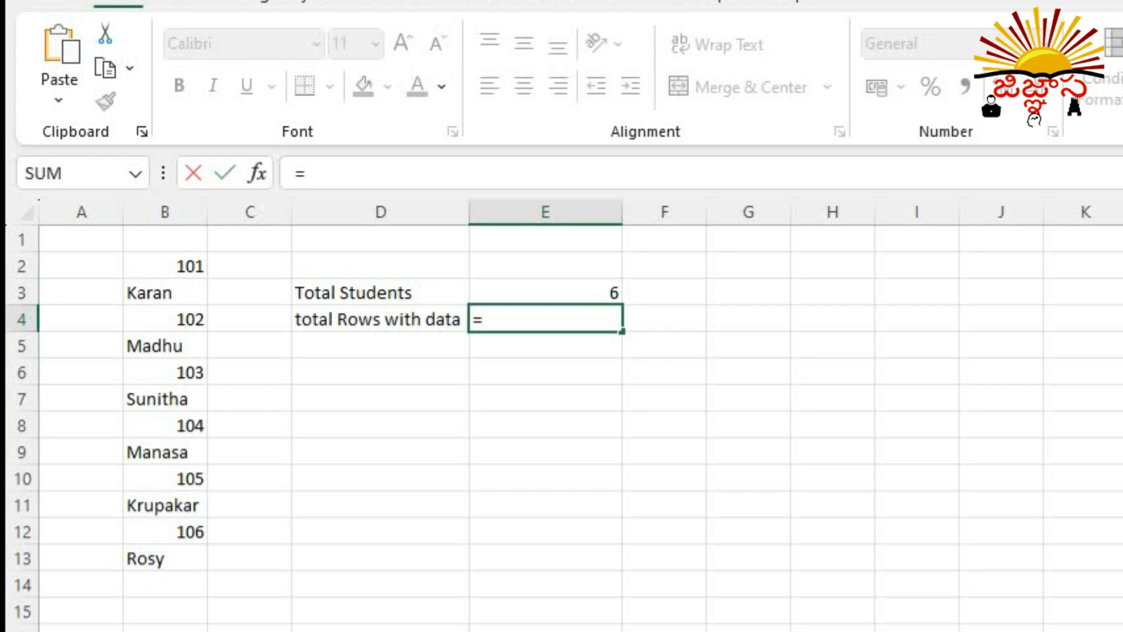
text(count)
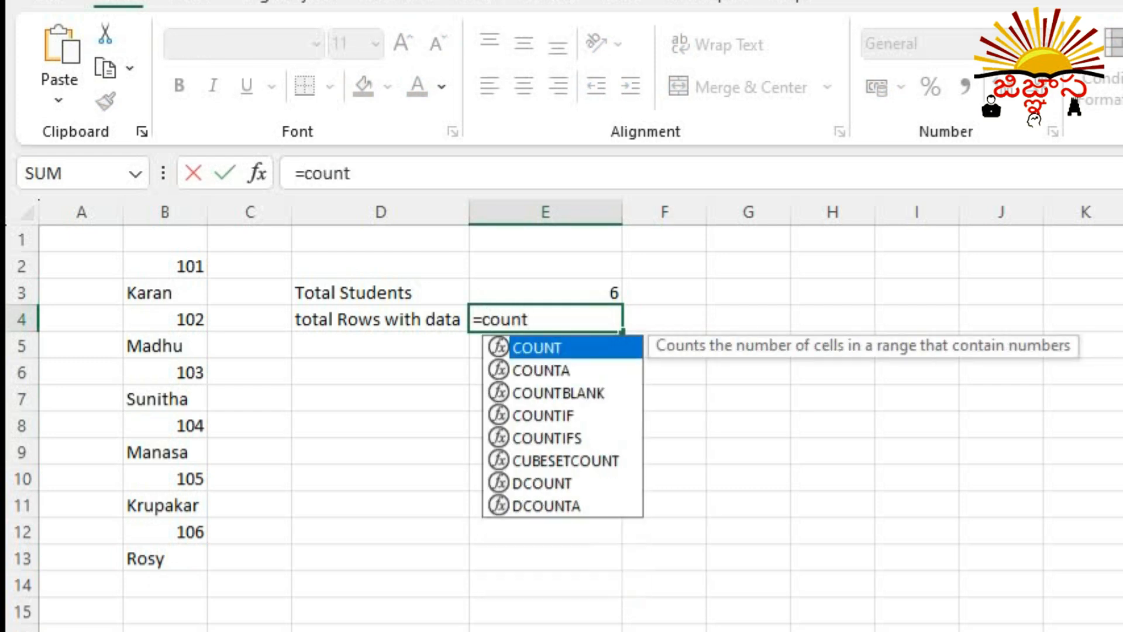
key(Down)
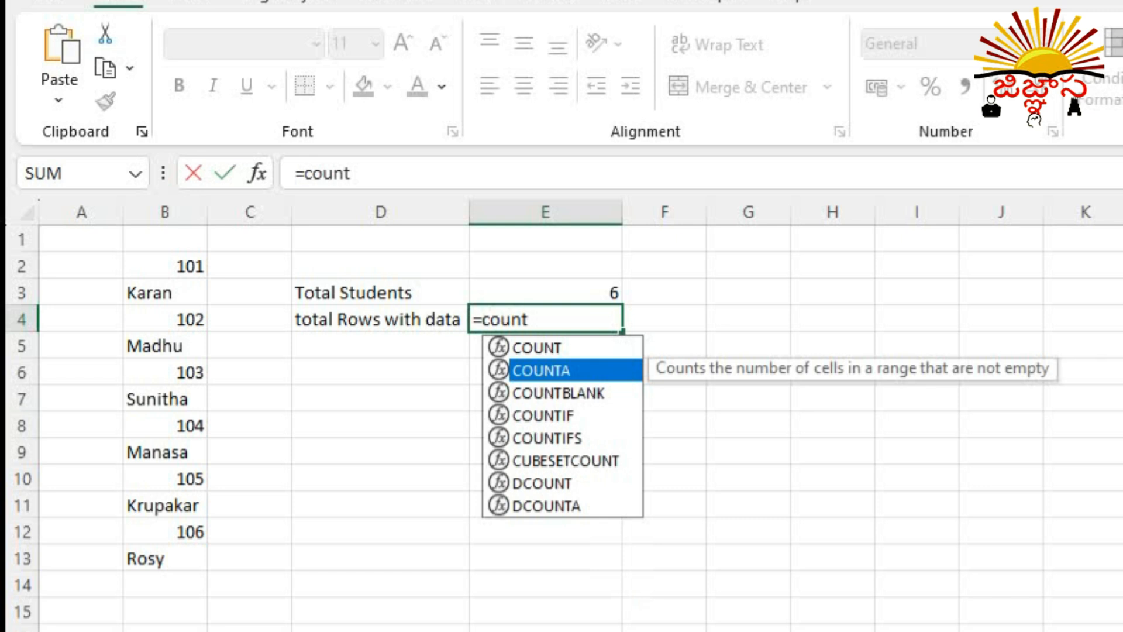
key(Tab)
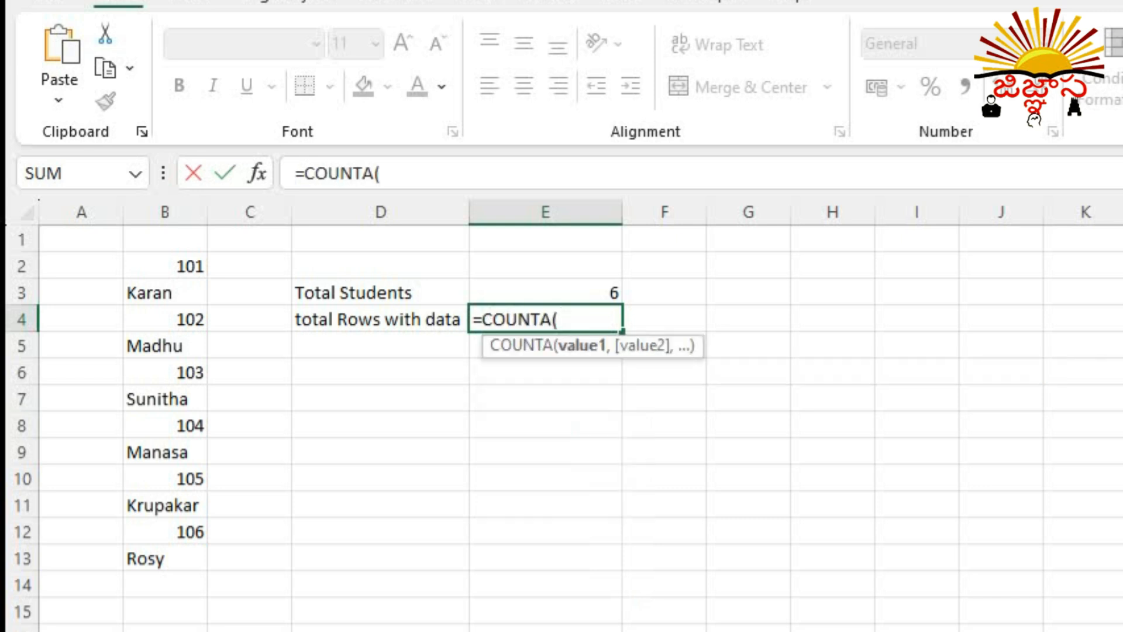
drag(176, 266, 193, 558)
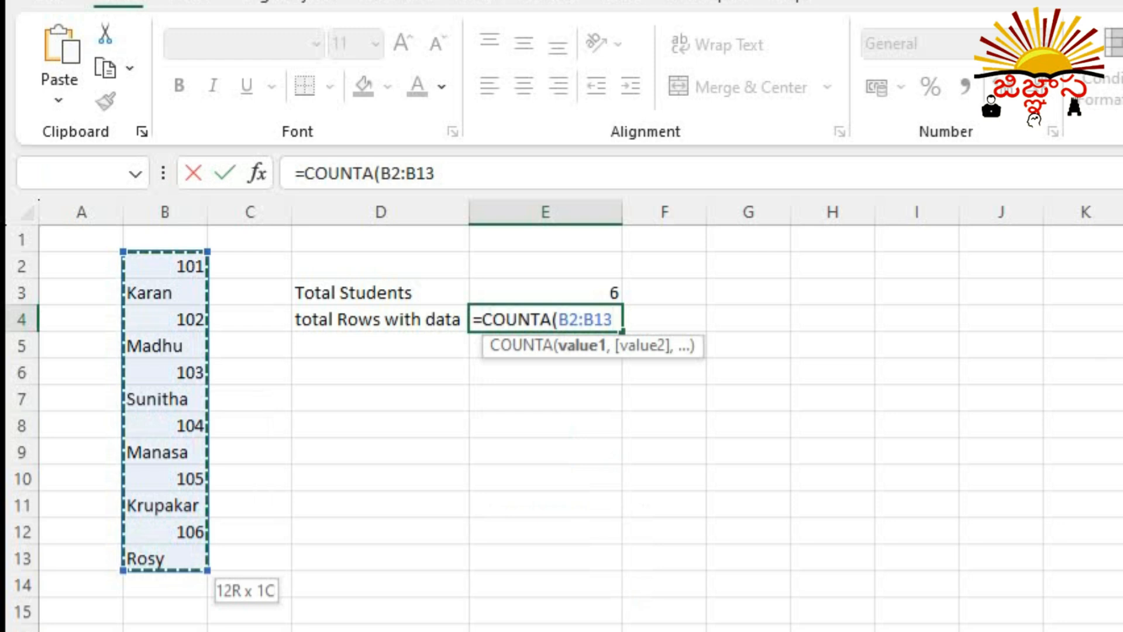
text())
key(Return)
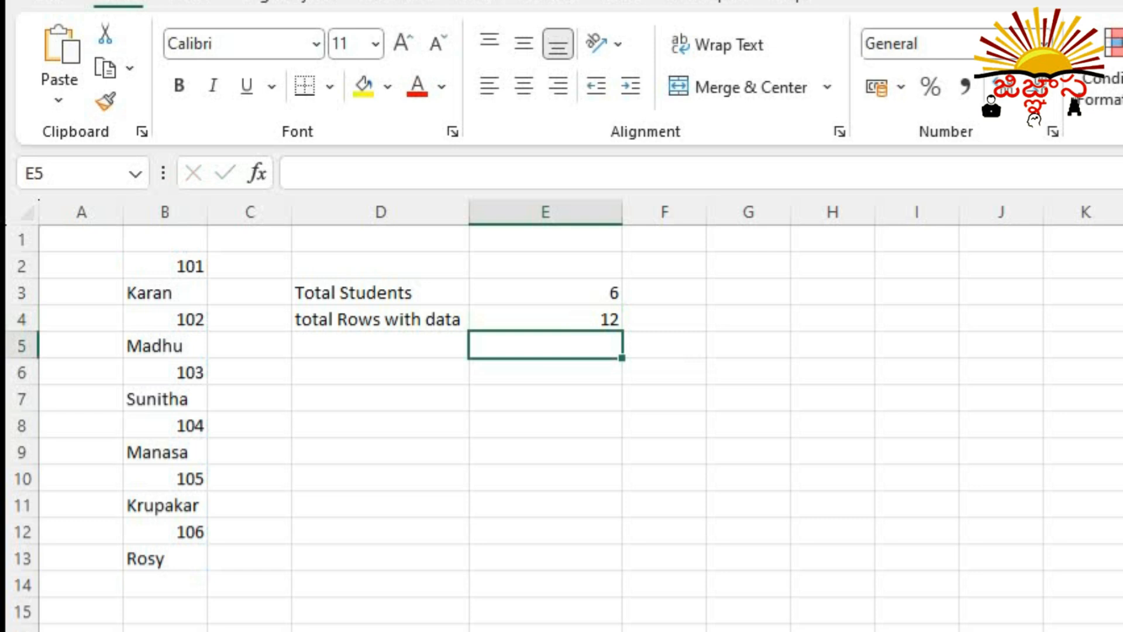
Step: Compare the Total Students formula in E3 and its label in D3 with the counted range B2:B13
click(546, 293)
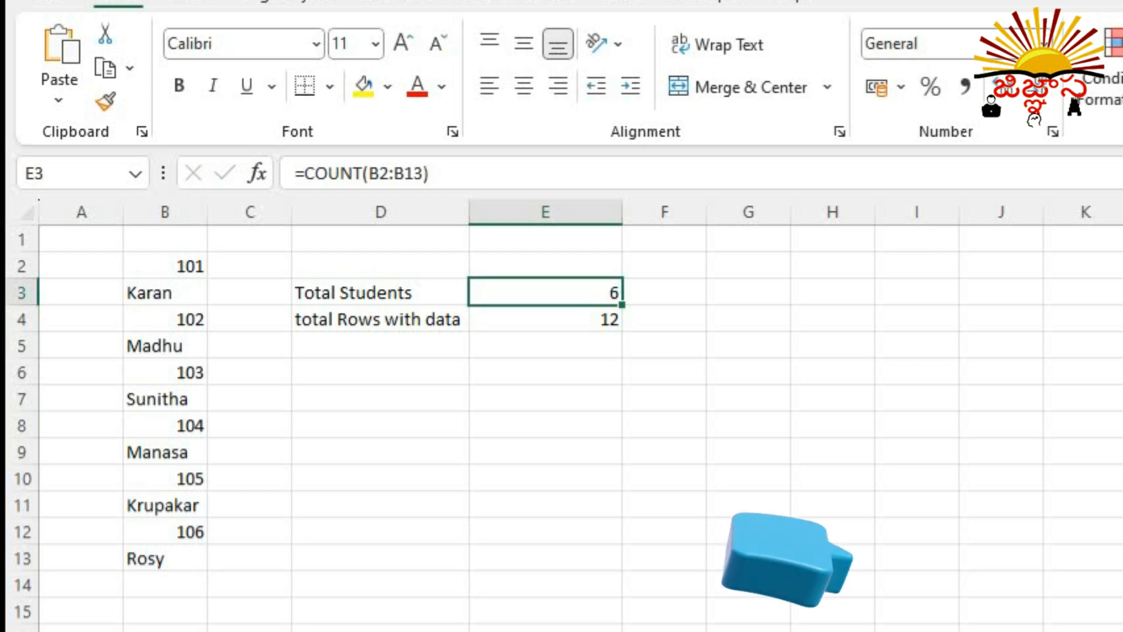
drag(165, 266, 165, 558)
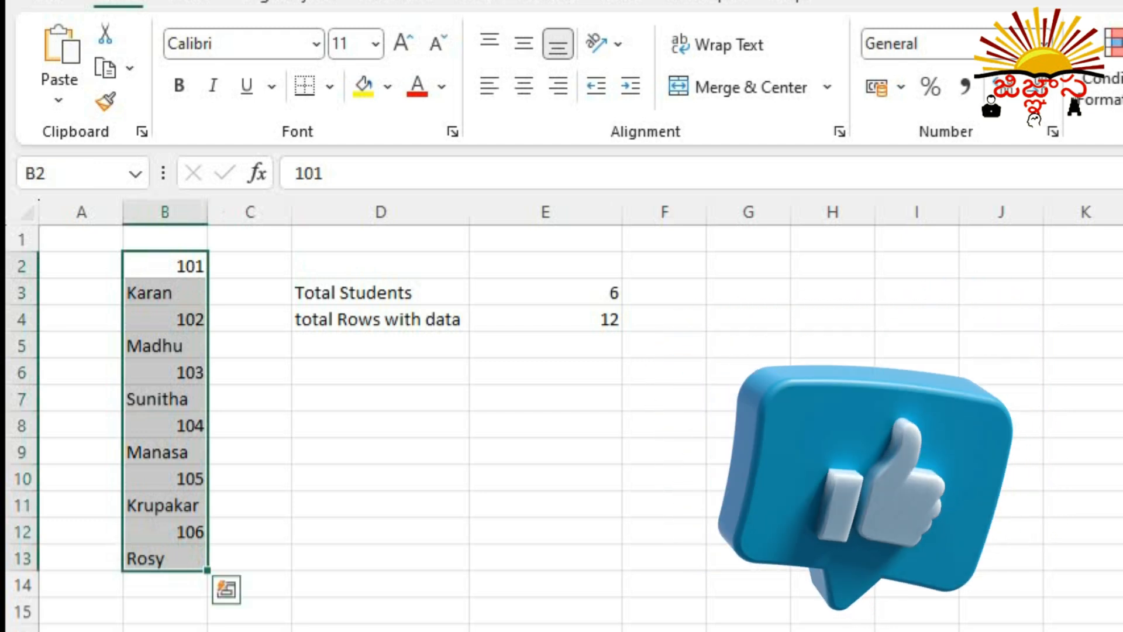
click(165, 266)
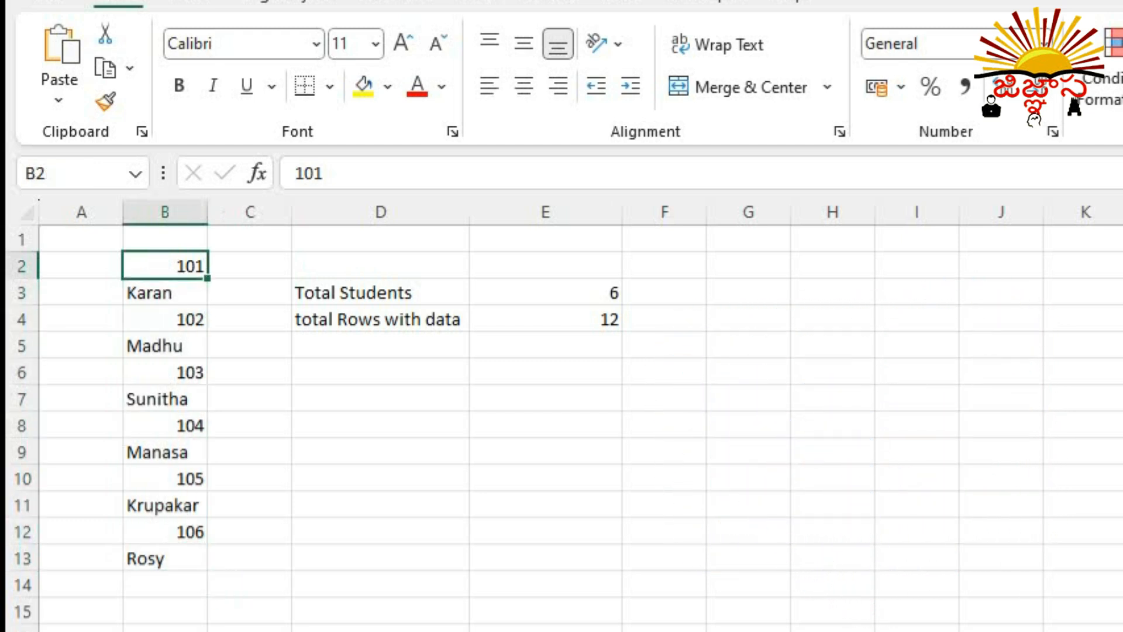
click(545, 293)
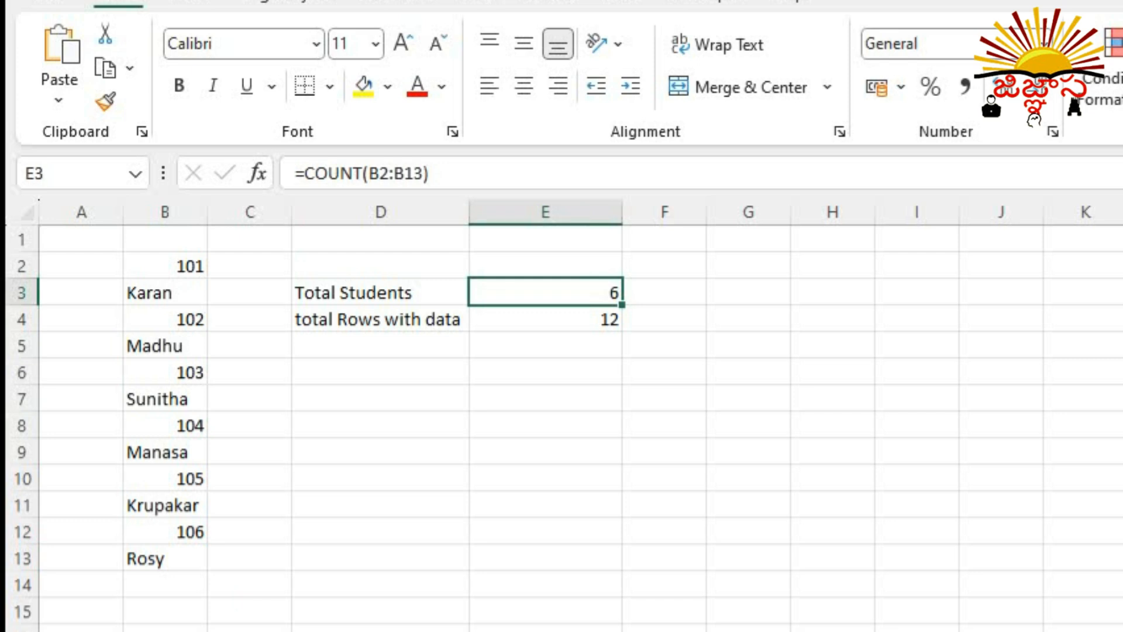
click(380, 292)
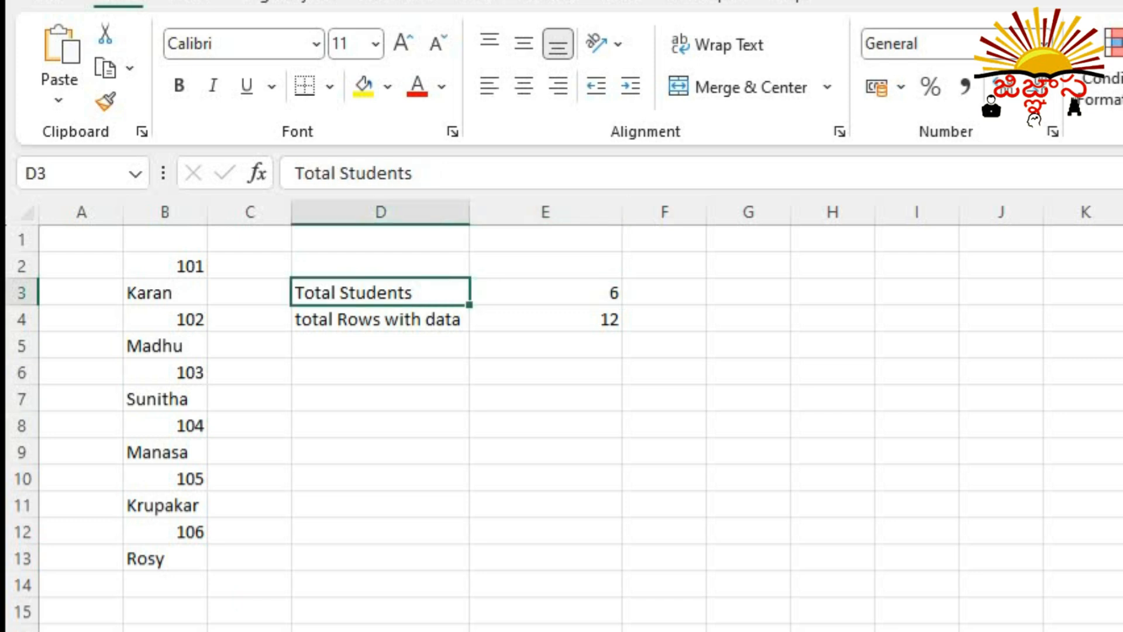
click(545, 293)
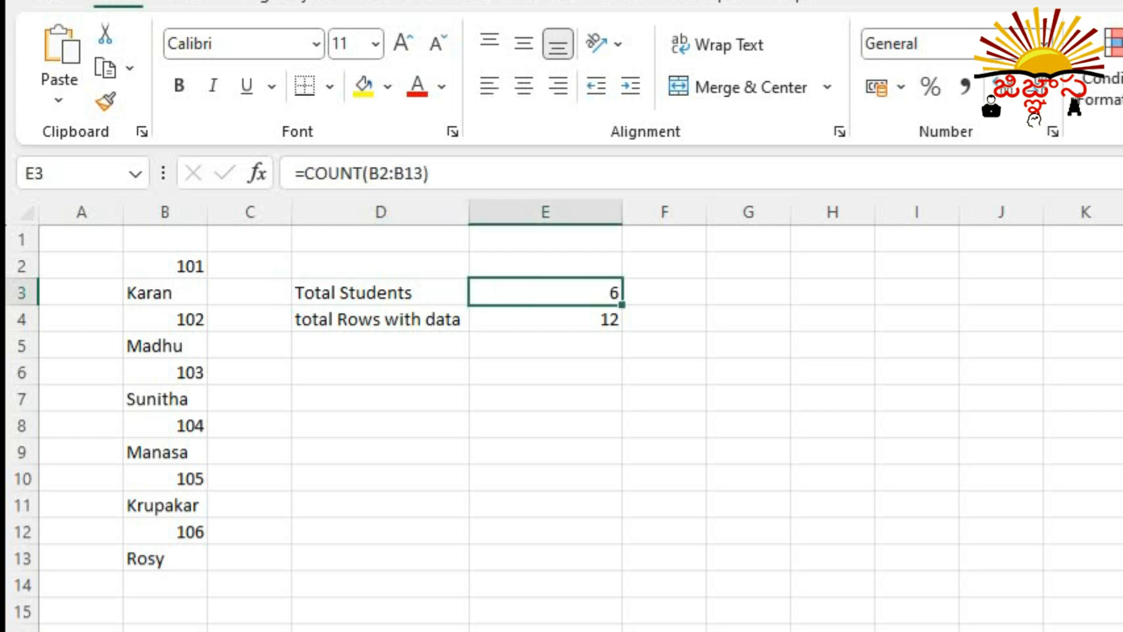
click(381, 292)
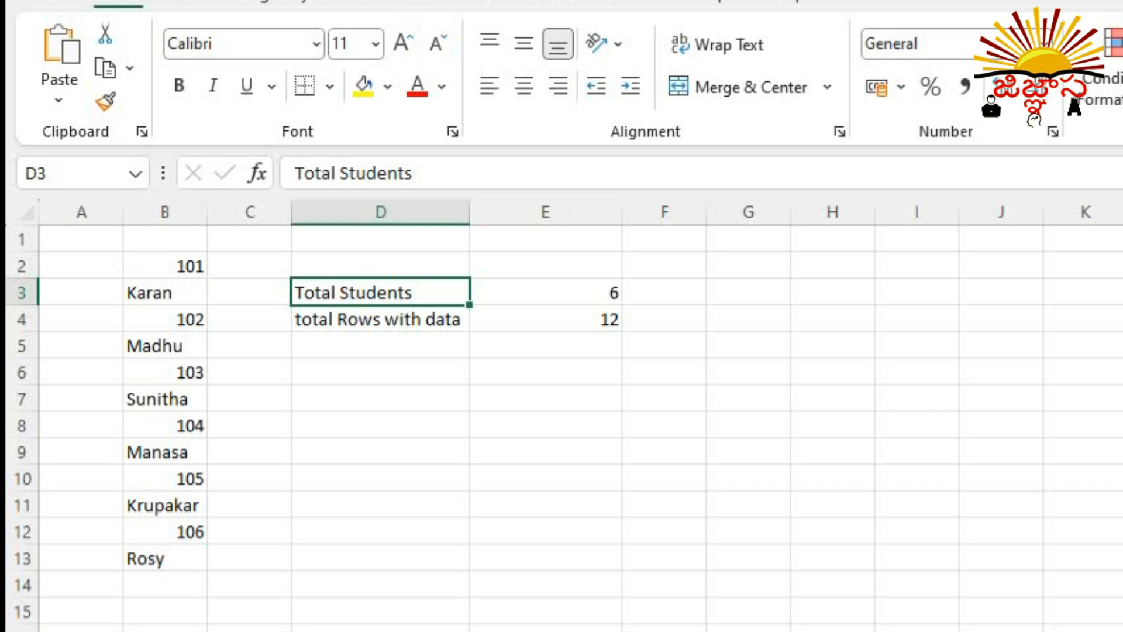
click(545, 372)
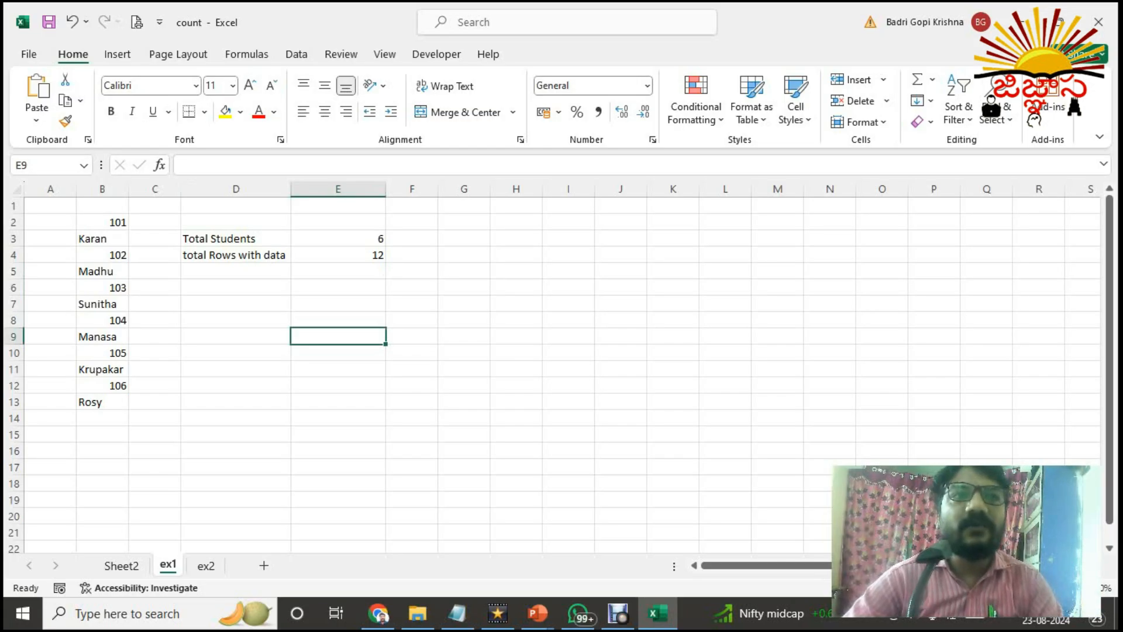
Step: Switch to the ex2 sheet and review the Slno, Students name and Total marks columns of the student list
key(ctrl+Page_Down)
click(359, 468)
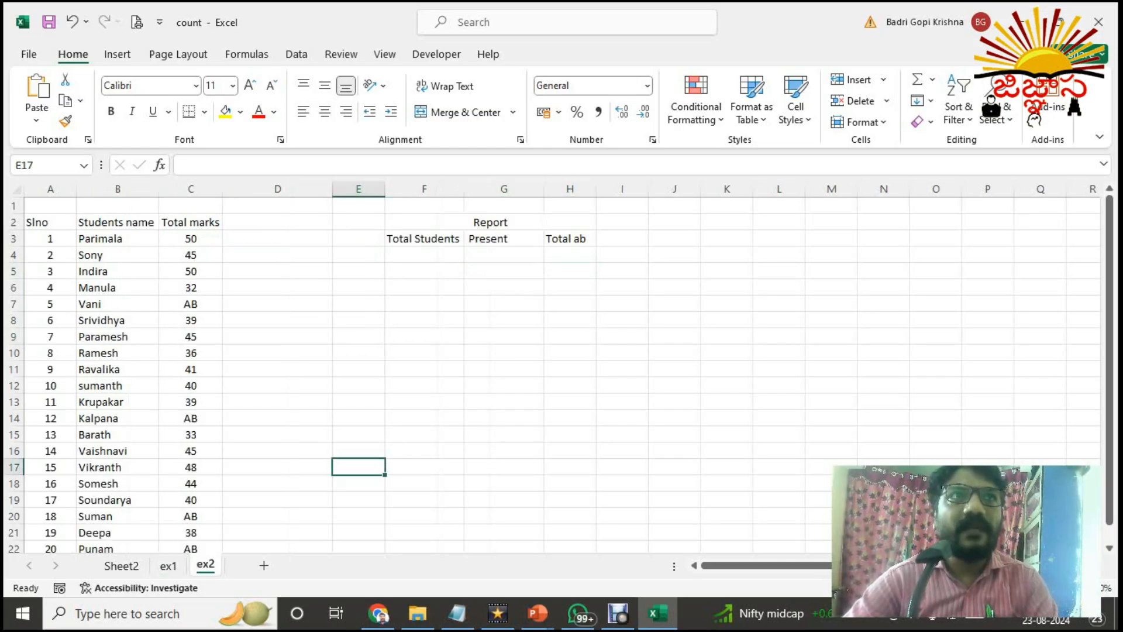
click(51, 239)
scroll(51, 238, down, 4)
scroll(554, 375, up, 4)
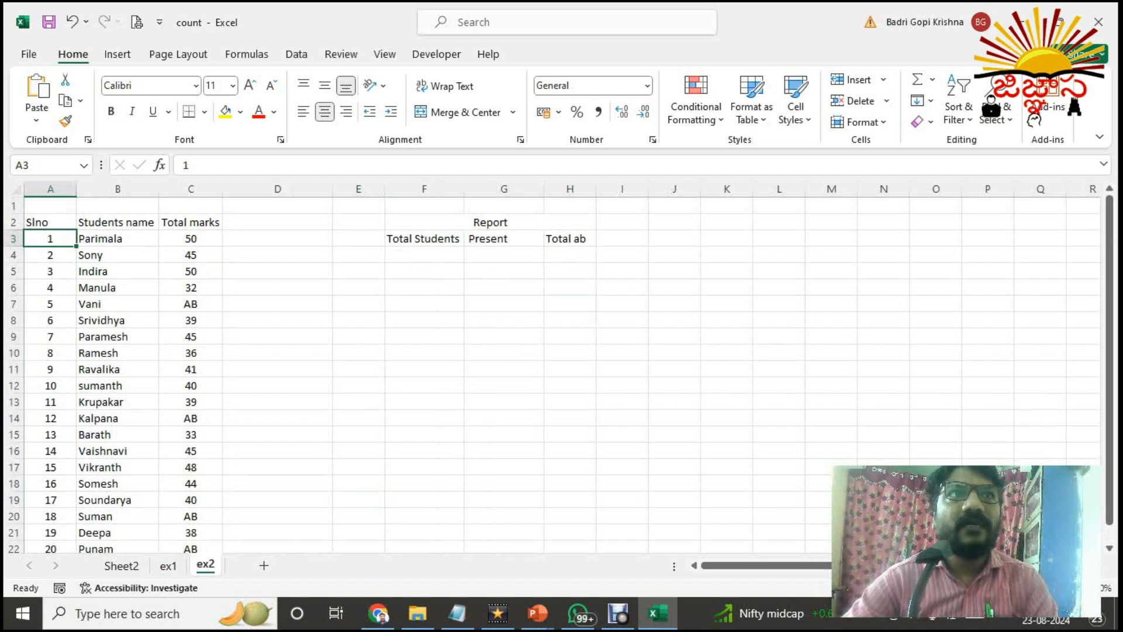
key(Up)
key(Right)
key(Right)
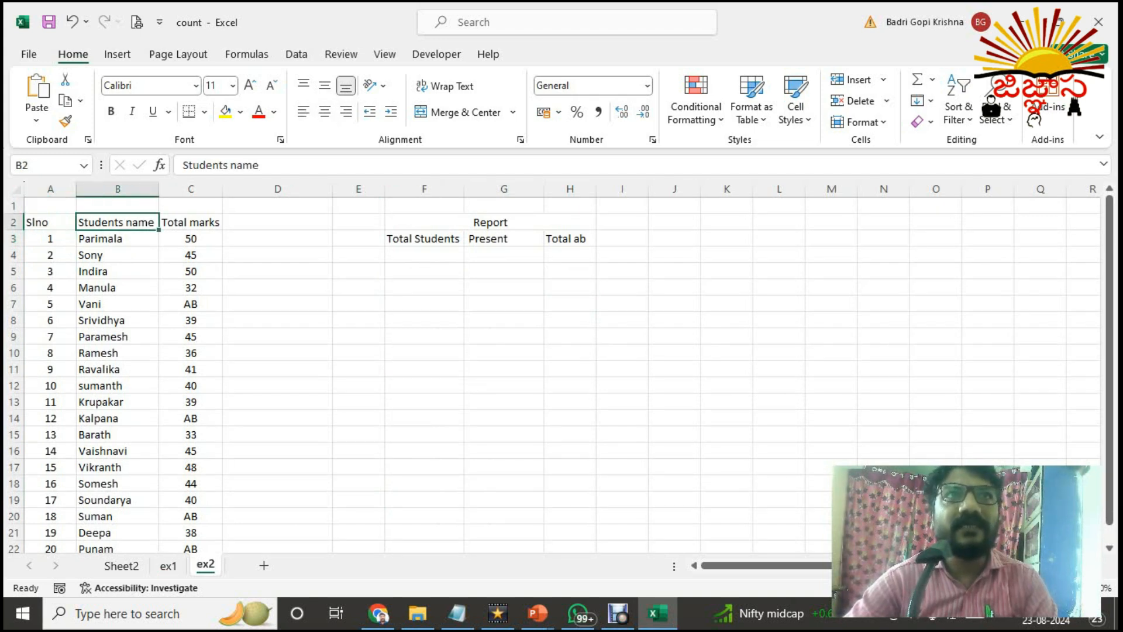
click(277, 336)
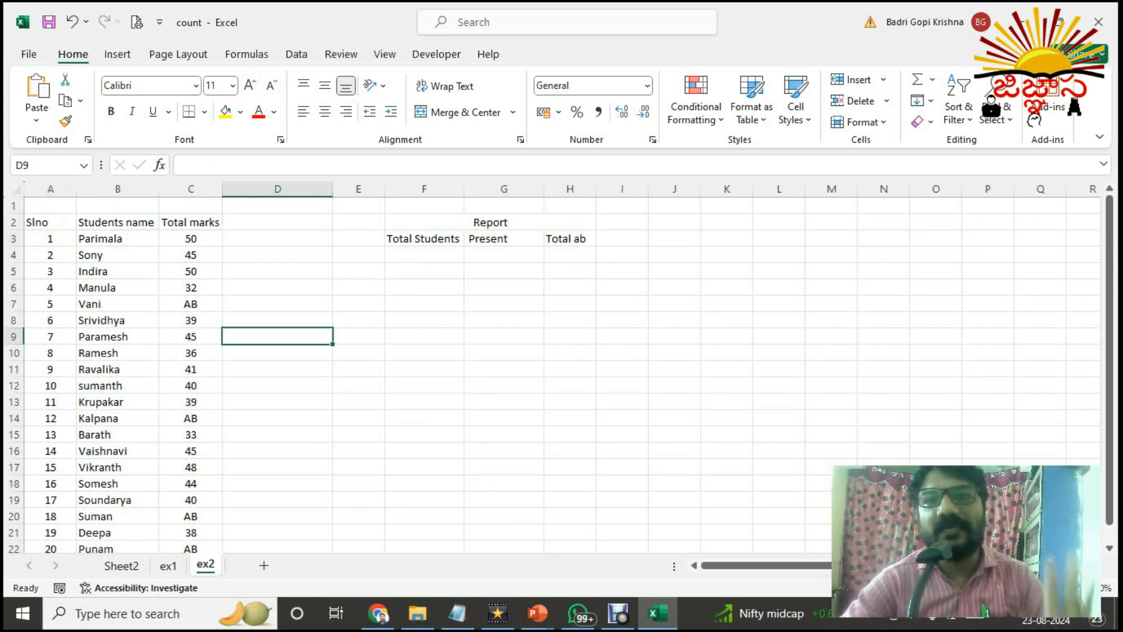
click(277, 288)
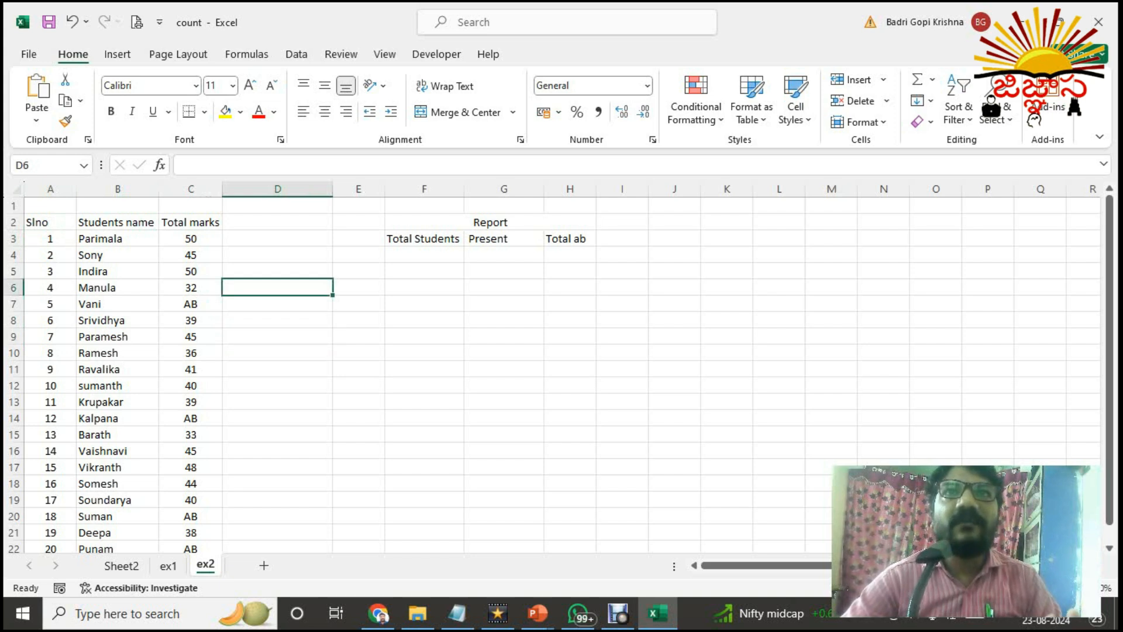
Step: Review the Report block in F2:H5, including the Present and Total ab headings and the result cells beneath them
click(491, 222)
key(shift+Down)
key(shift+Down)
key(shift+Down)
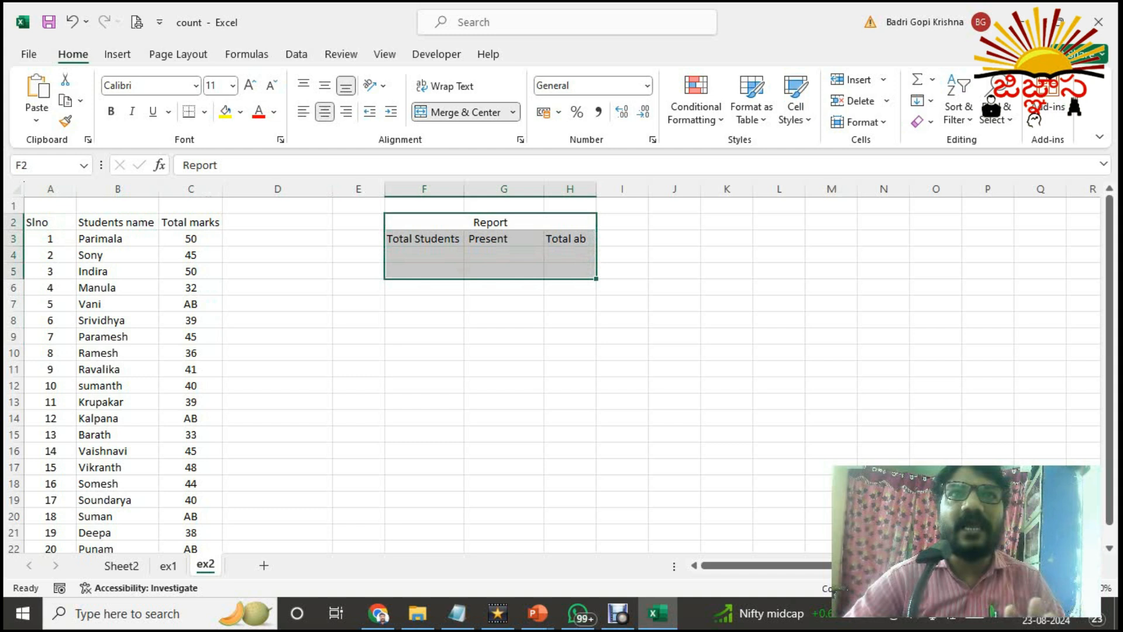
click(504, 255)
click(570, 255)
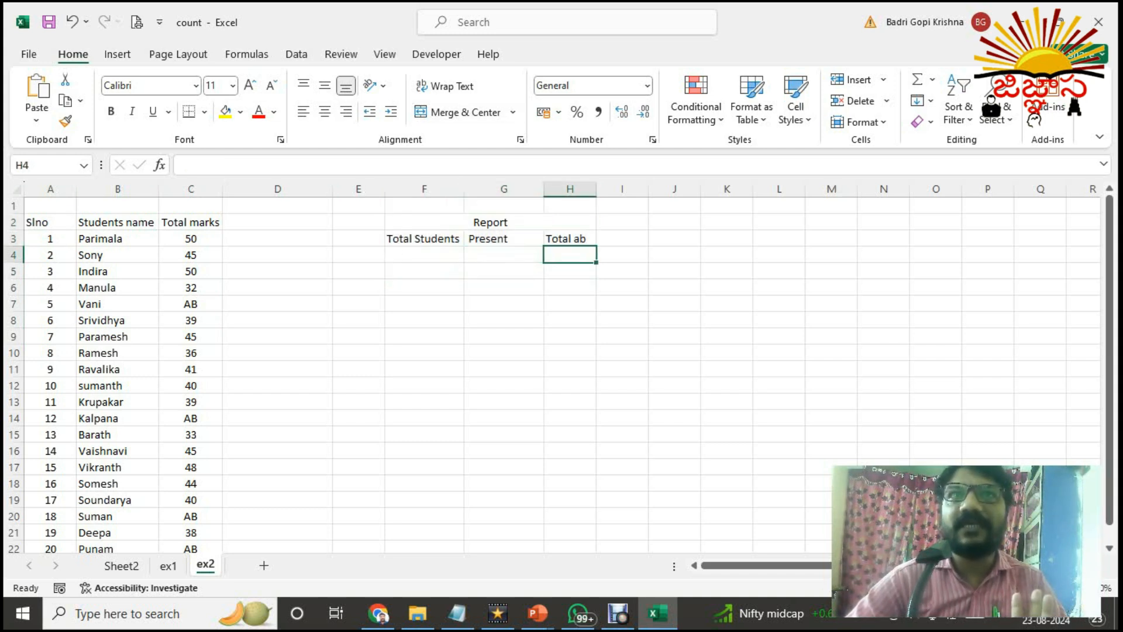
click(504, 238)
click(570, 239)
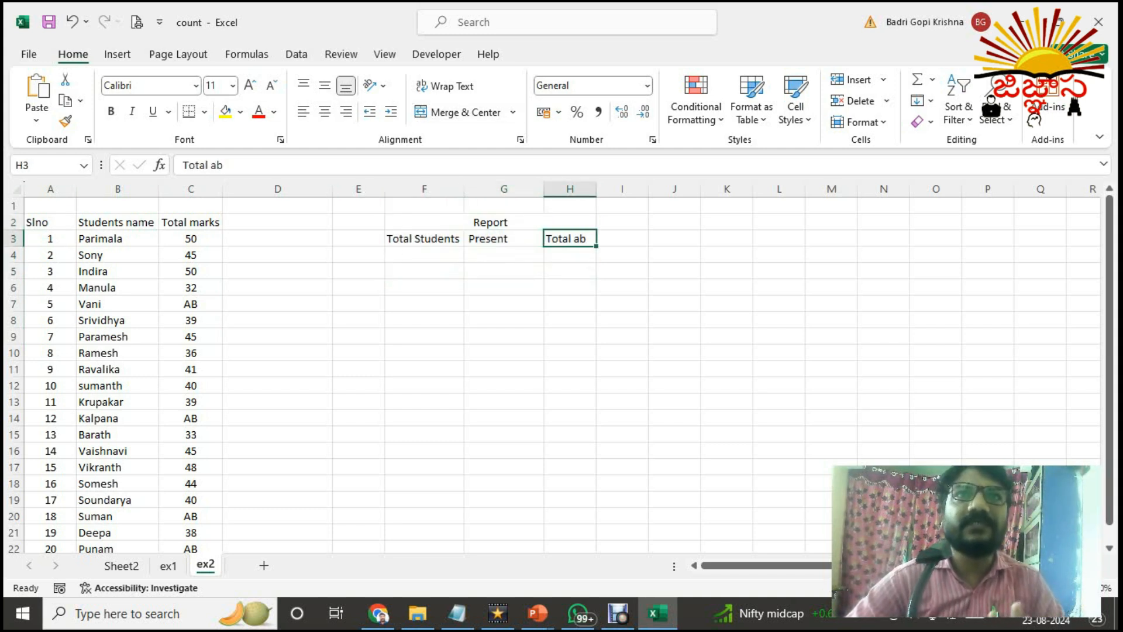
Step: Enter the formula =count(A3:A22) in cell F4, under the Total Students heading
click(425, 255)
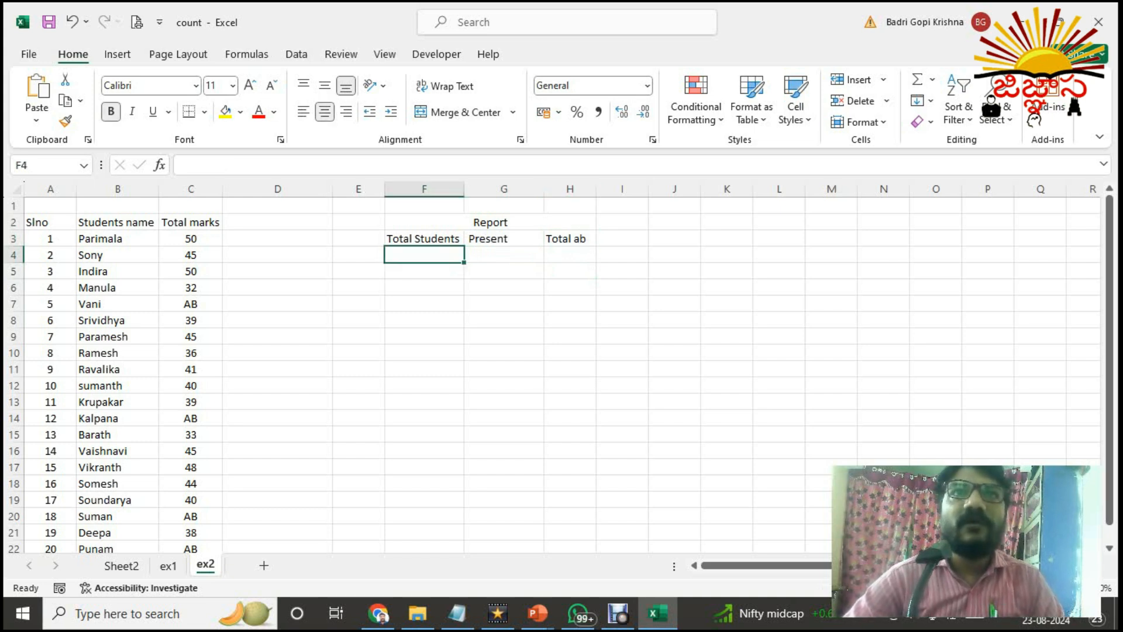
text(=)
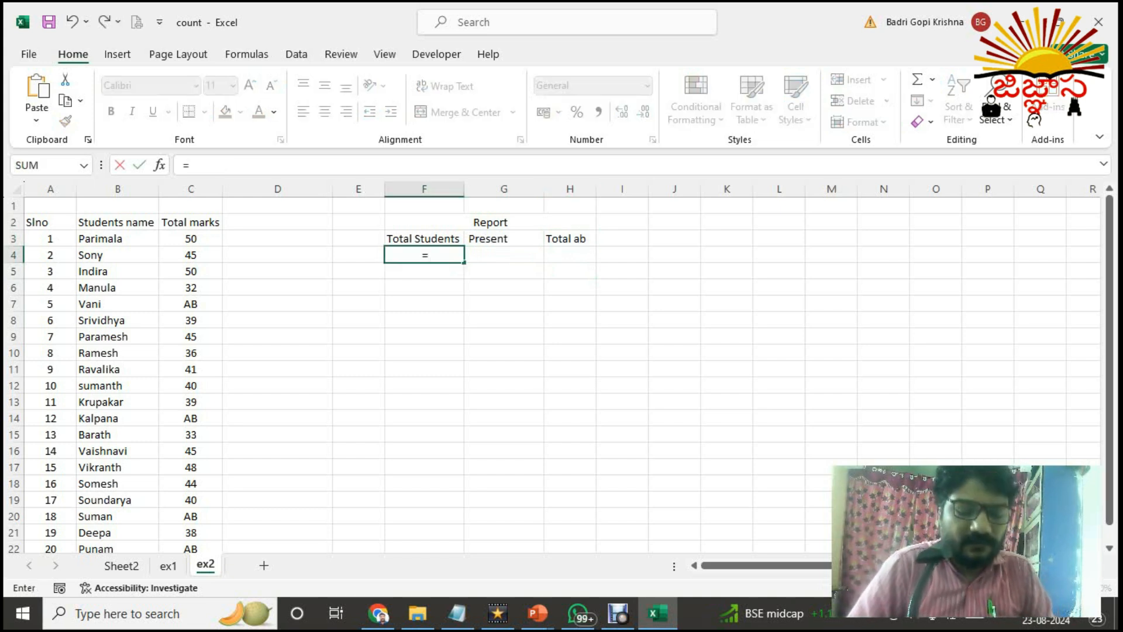
text(count)
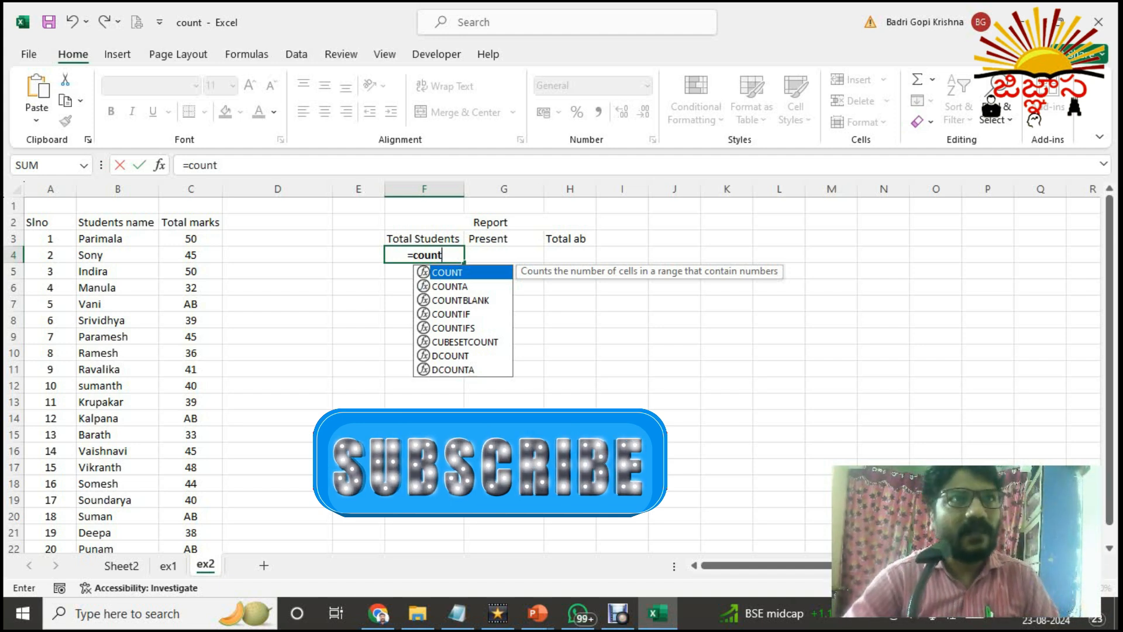
scroll(561, 375, down, 3)
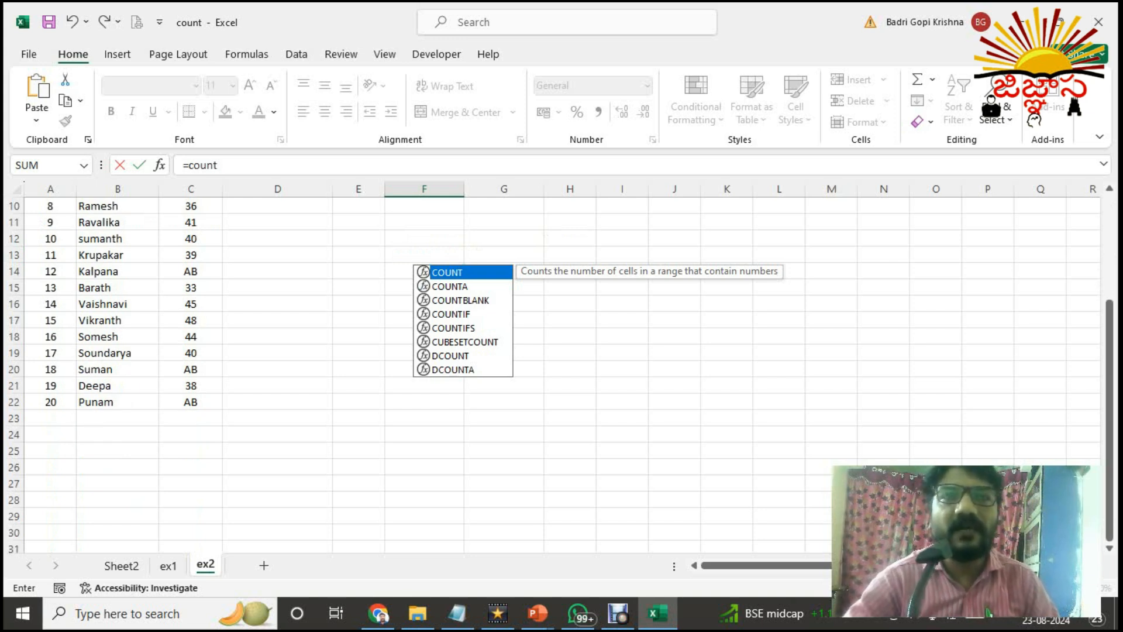
scroll(562, 375, up, 3)
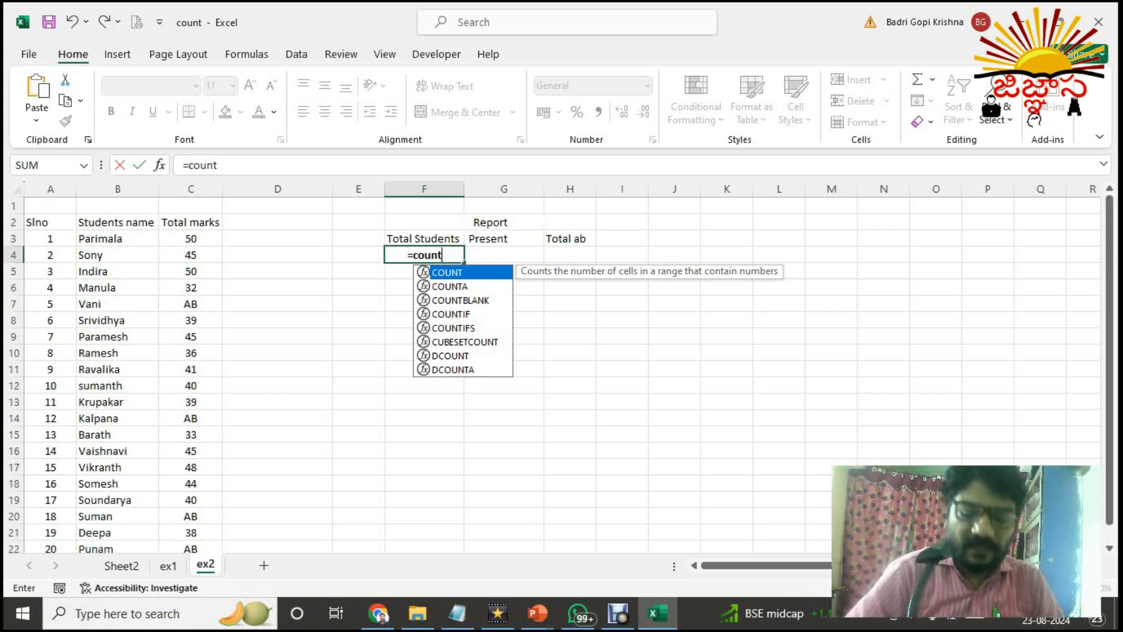
text(()
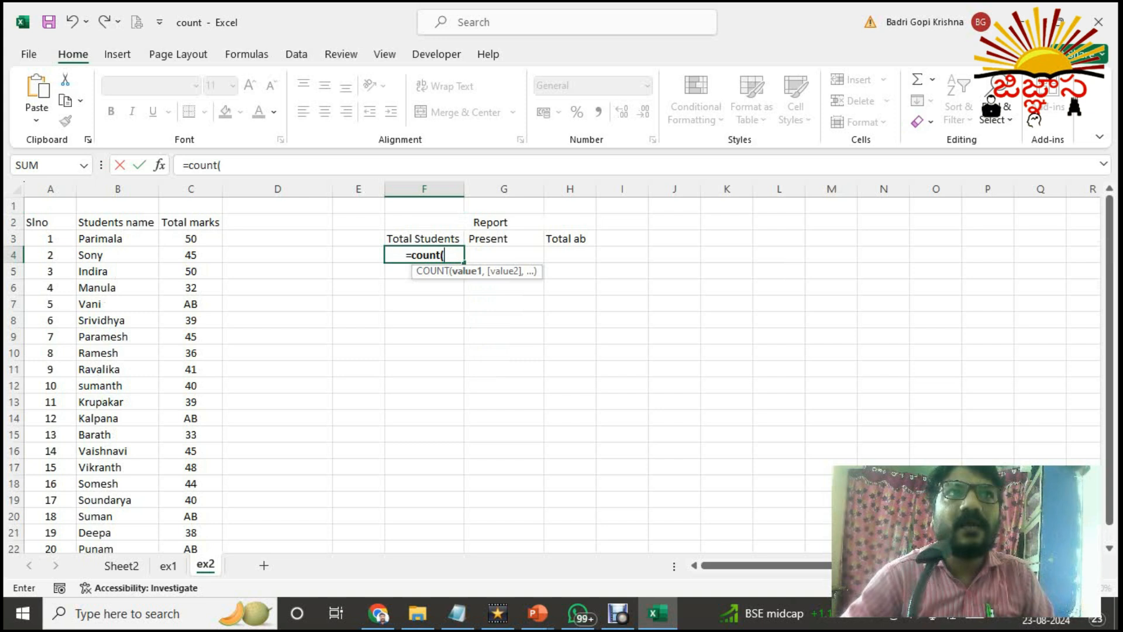
click(50, 239)
scroll(562, 374, down, 4)
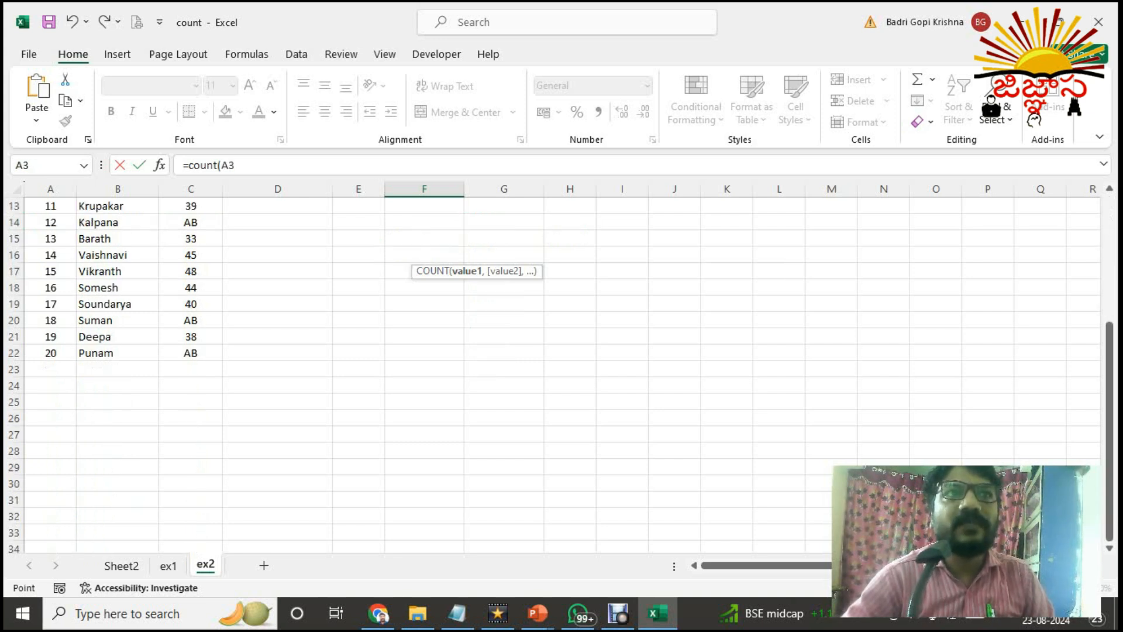
shift+click(50, 353)
scroll(50, 353, up, 4)
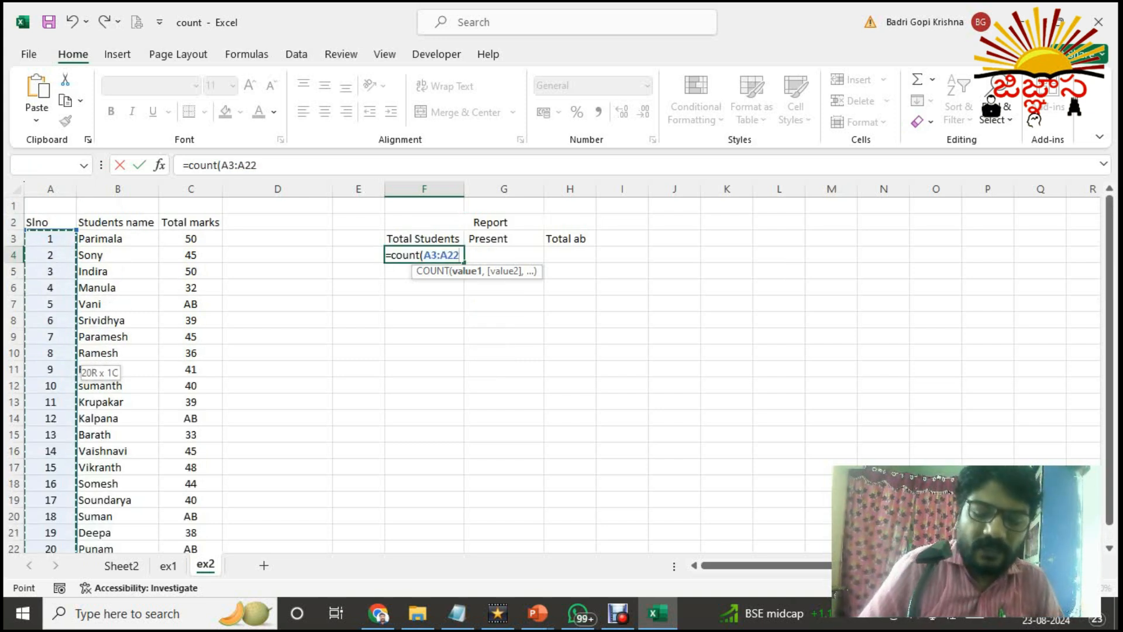
text())
key(Return)
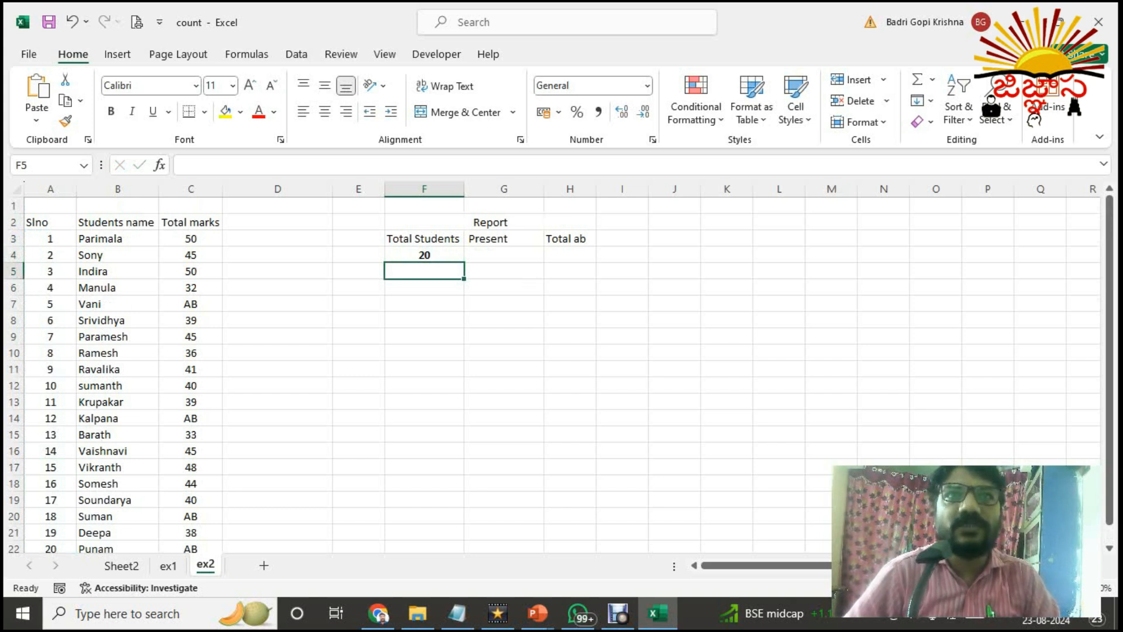
text(=)
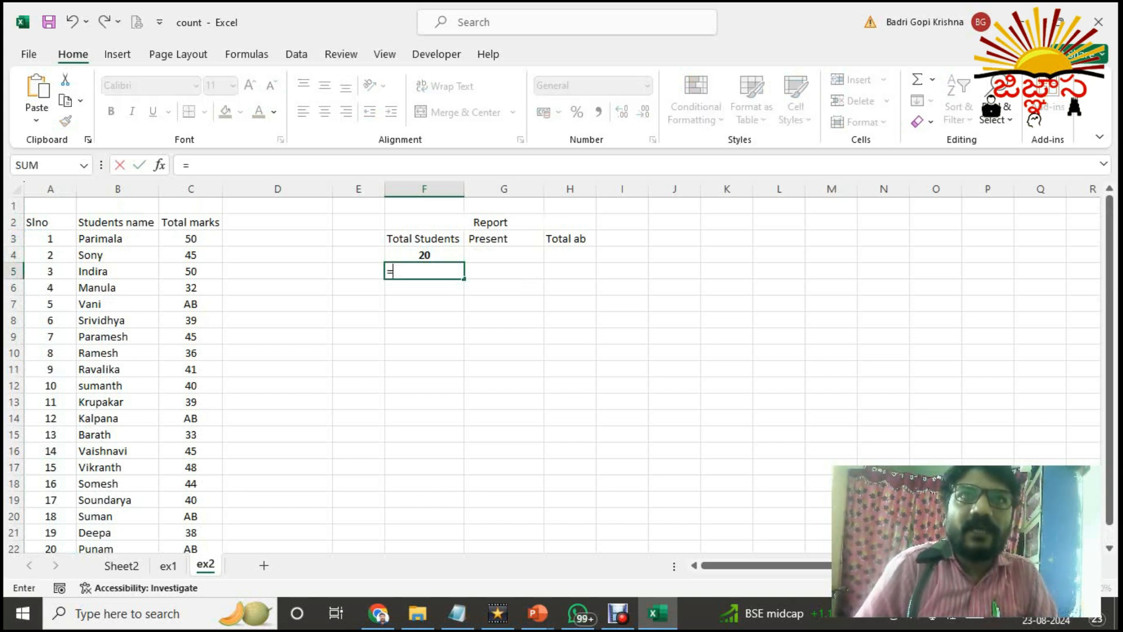
key(BackSpace)
key(Return)
Step: Review the Total Students formula in F4 and the first serial number in A3 that starts its range
key(Up)
key(Up)
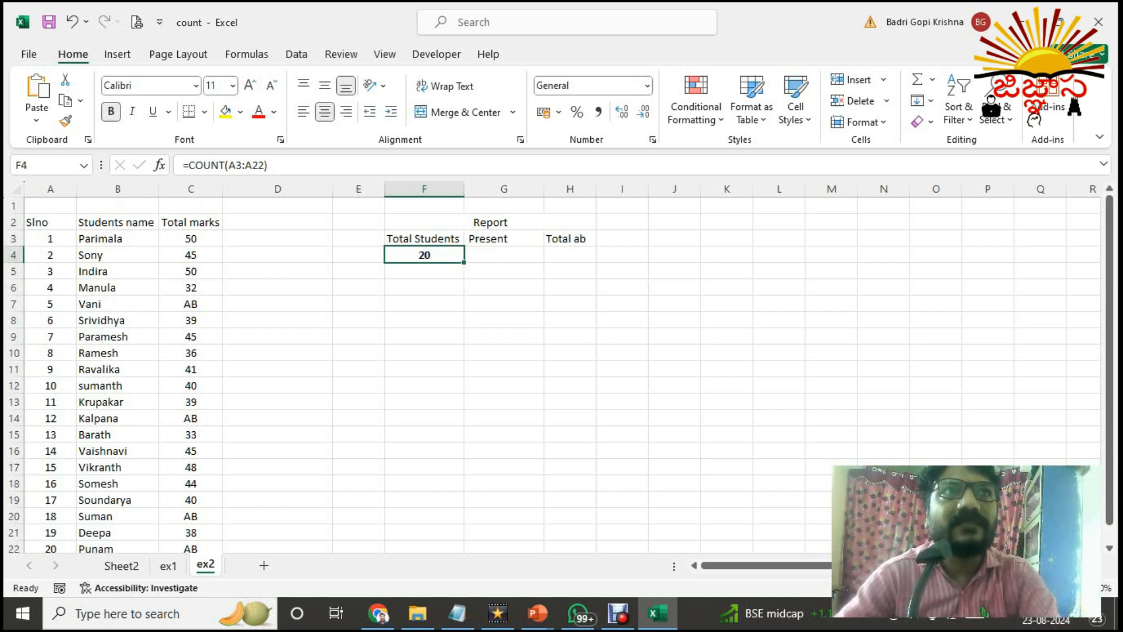
click(50, 239)
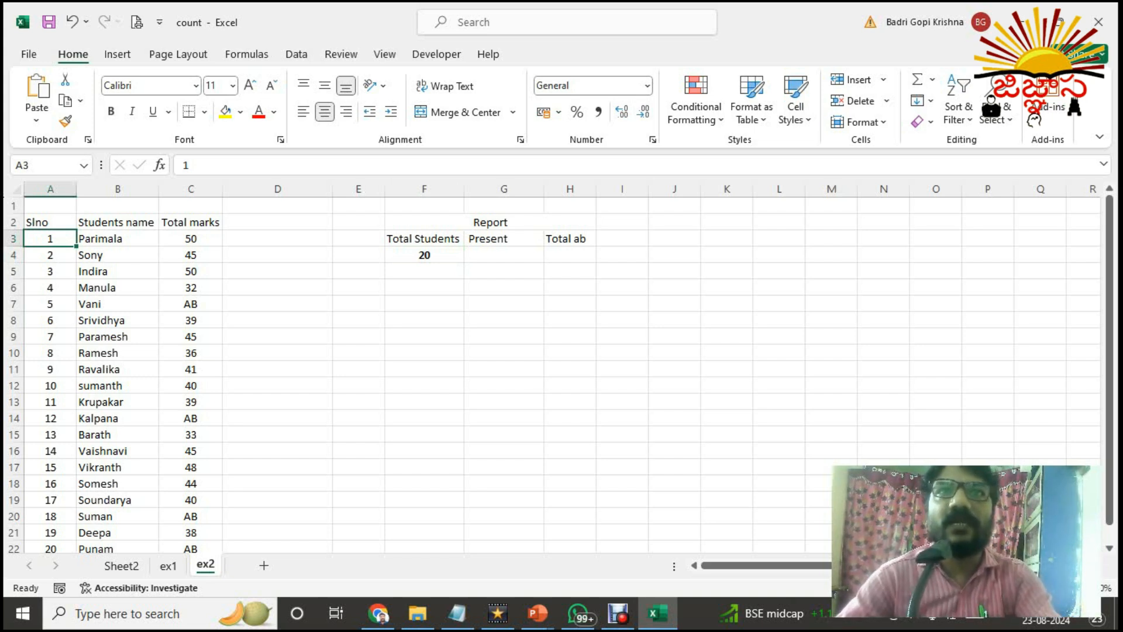
click(424, 272)
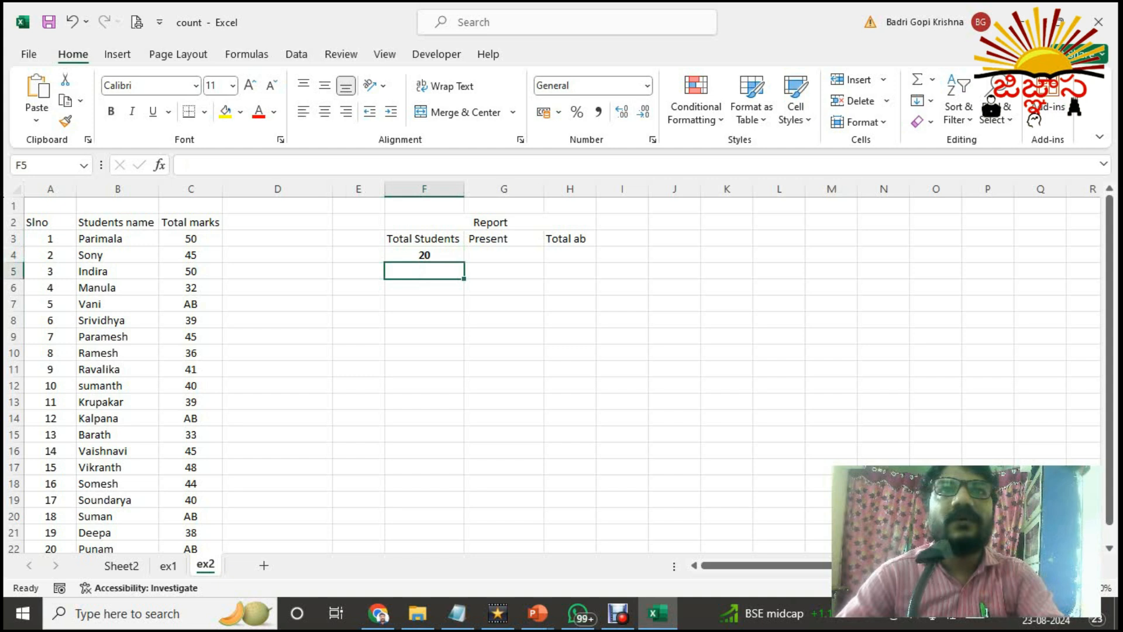
Step: Enter the formula =counta(B3:B22) in cell F5 to count the students by the Students name column
text(=coun)
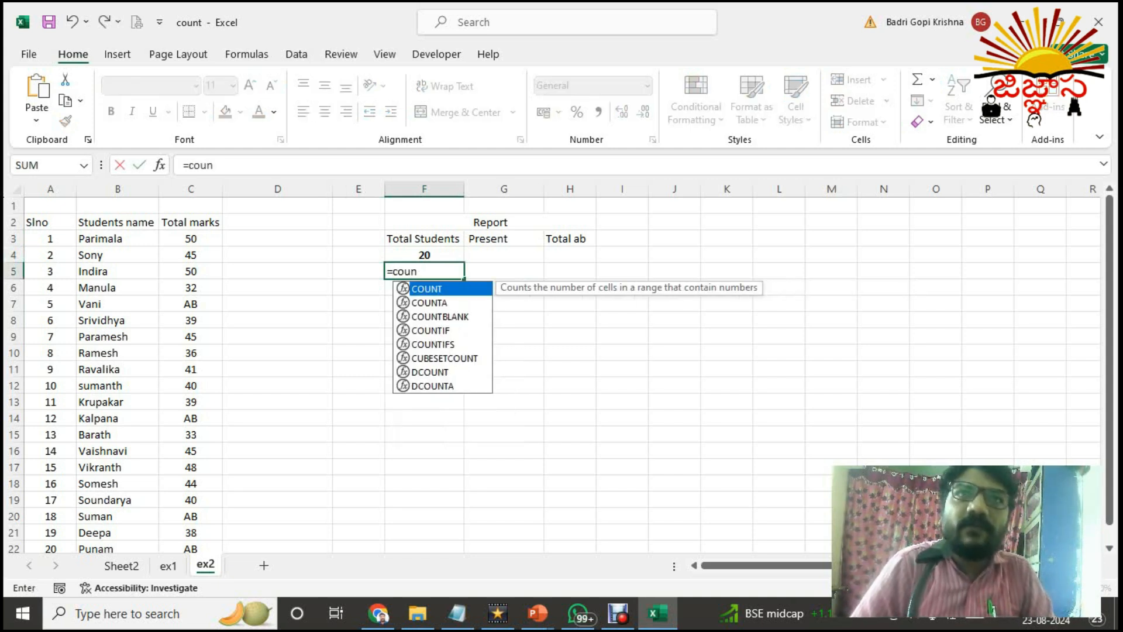
text(ta)
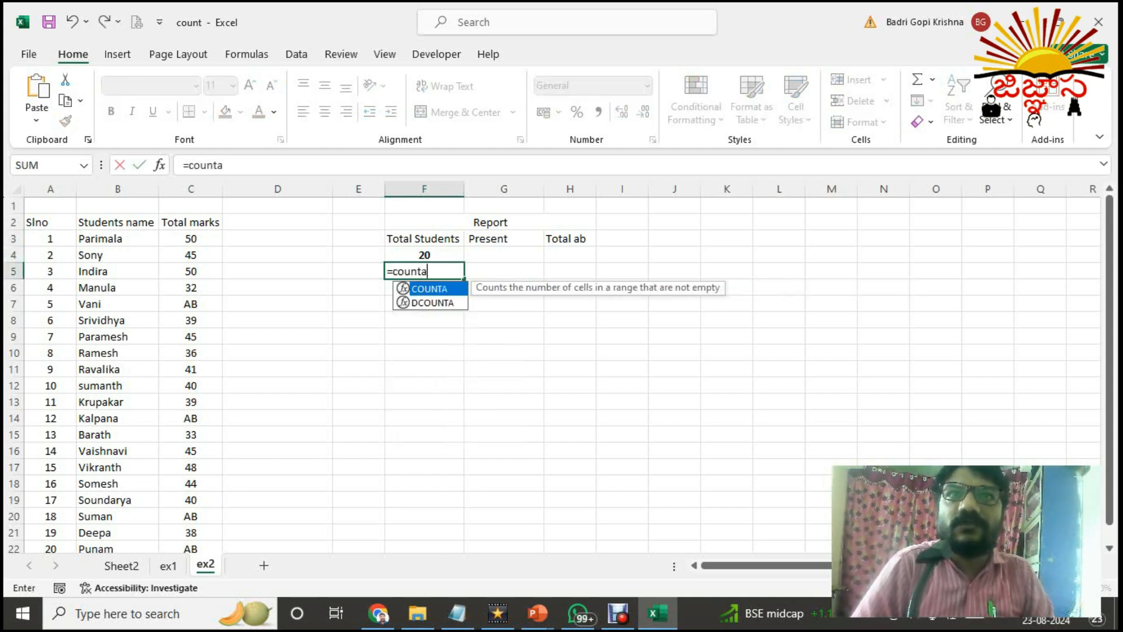
text(()
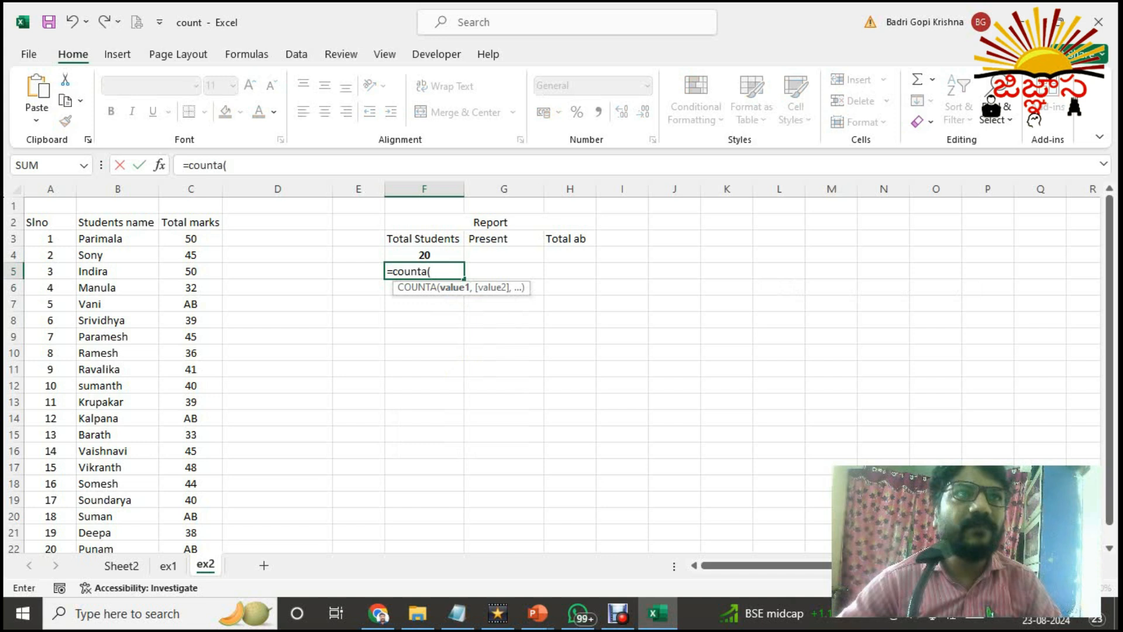
click(117, 239)
scroll(117, 239, down, 4)
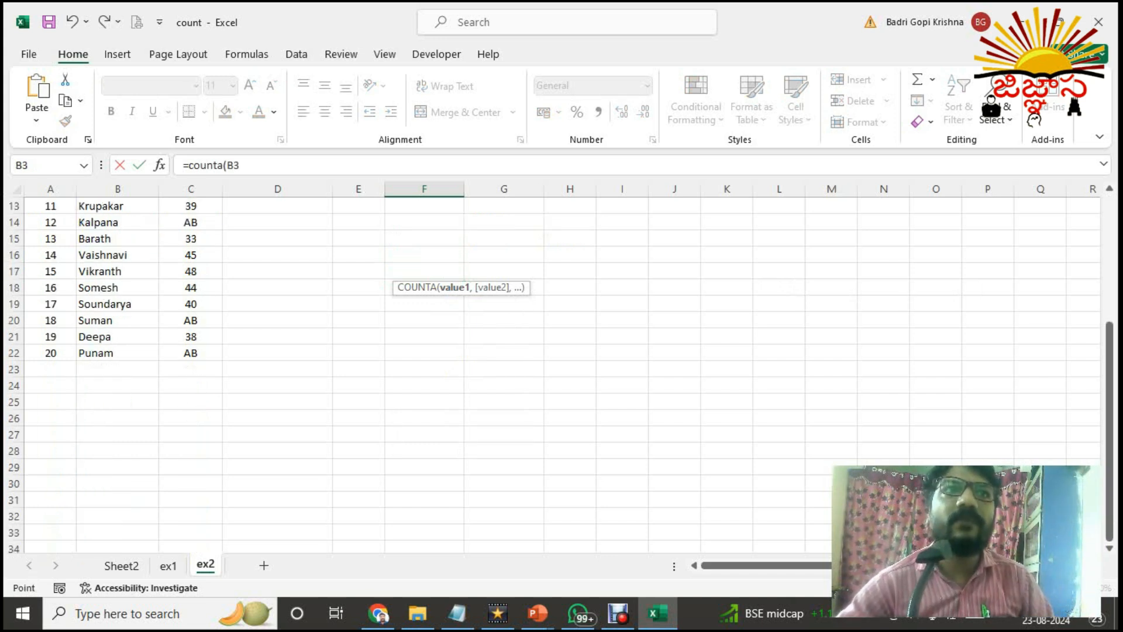
key(ctrl+shift+Down)
key(ctrl+BackSpace)
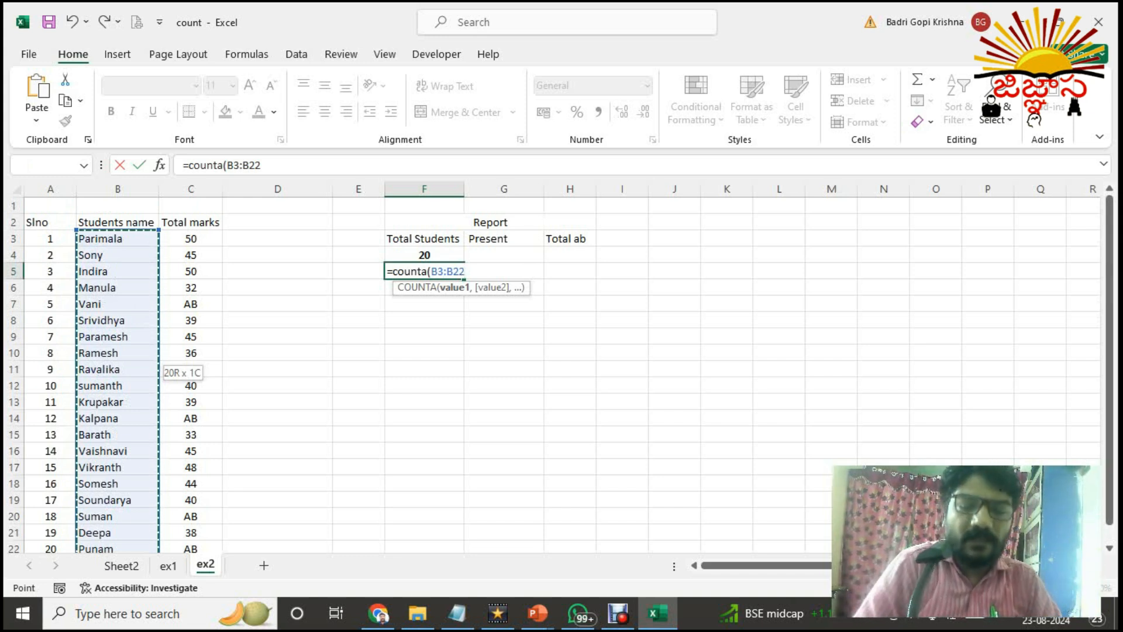
key(Return)
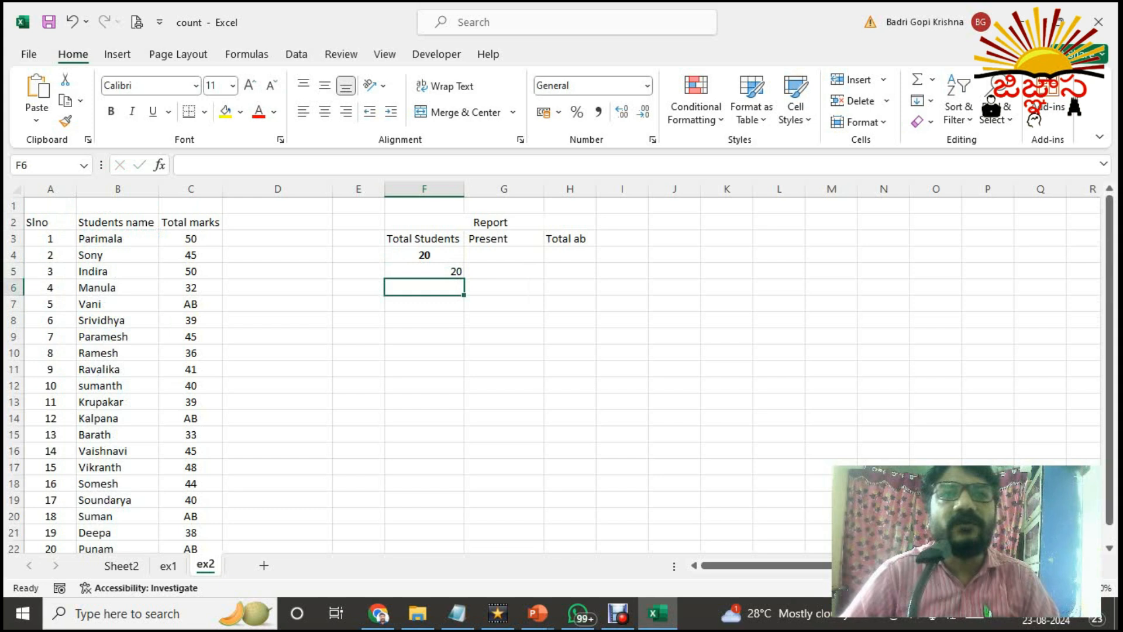
click(424, 272)
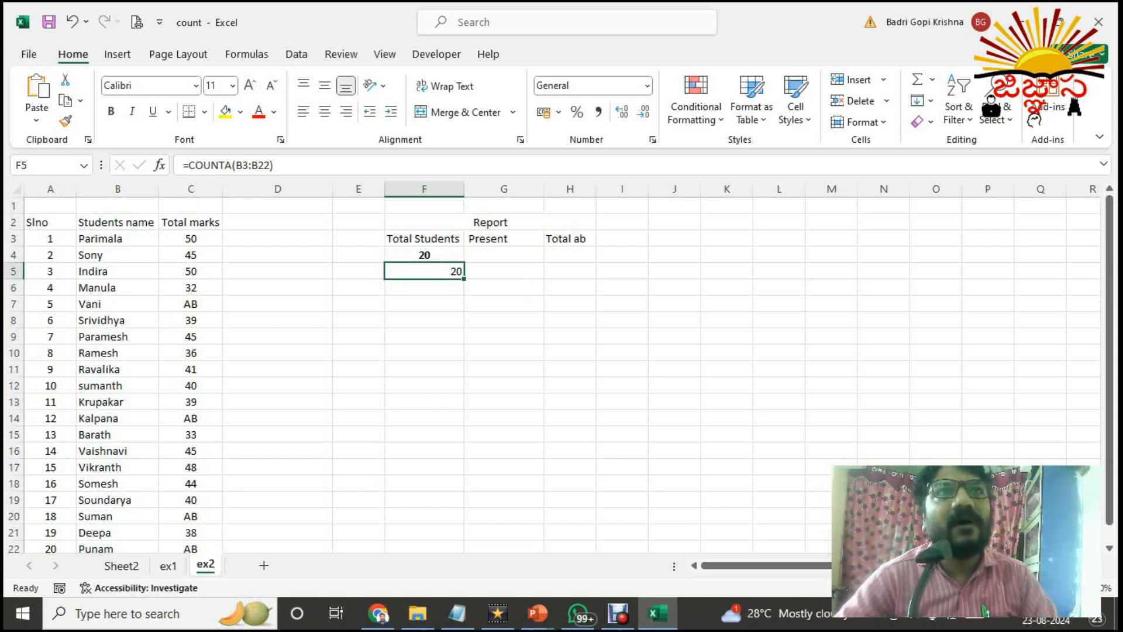
click(191, 239)
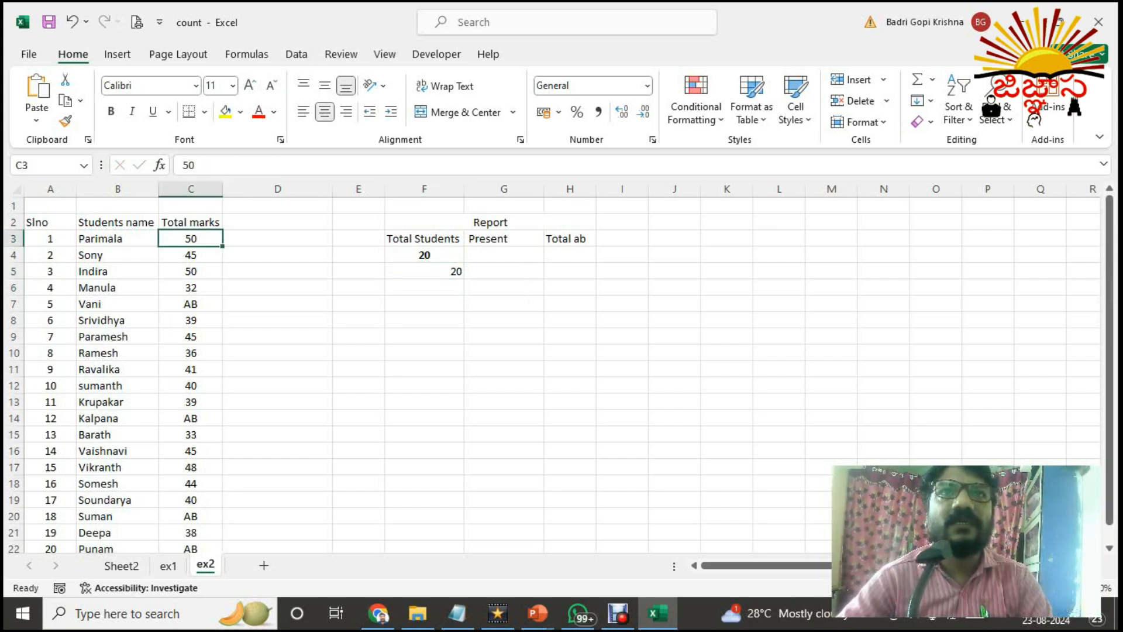
Step: Enter the formula =max(A3:A22) in cell F6 to get the student total from the highest serial number
click(424, 287)
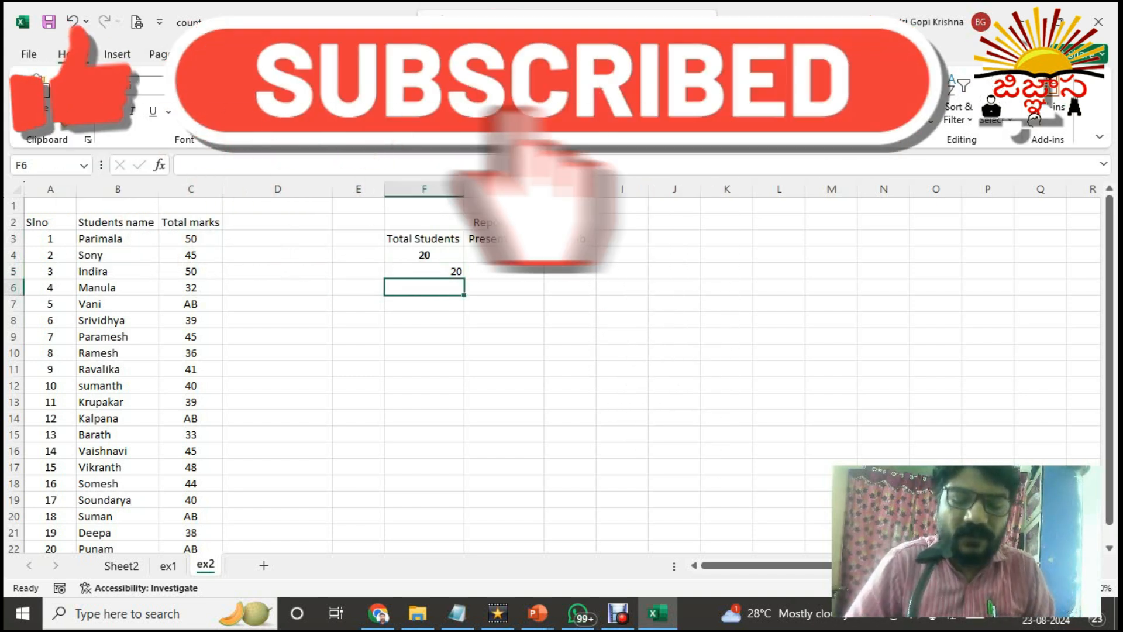
text(=)
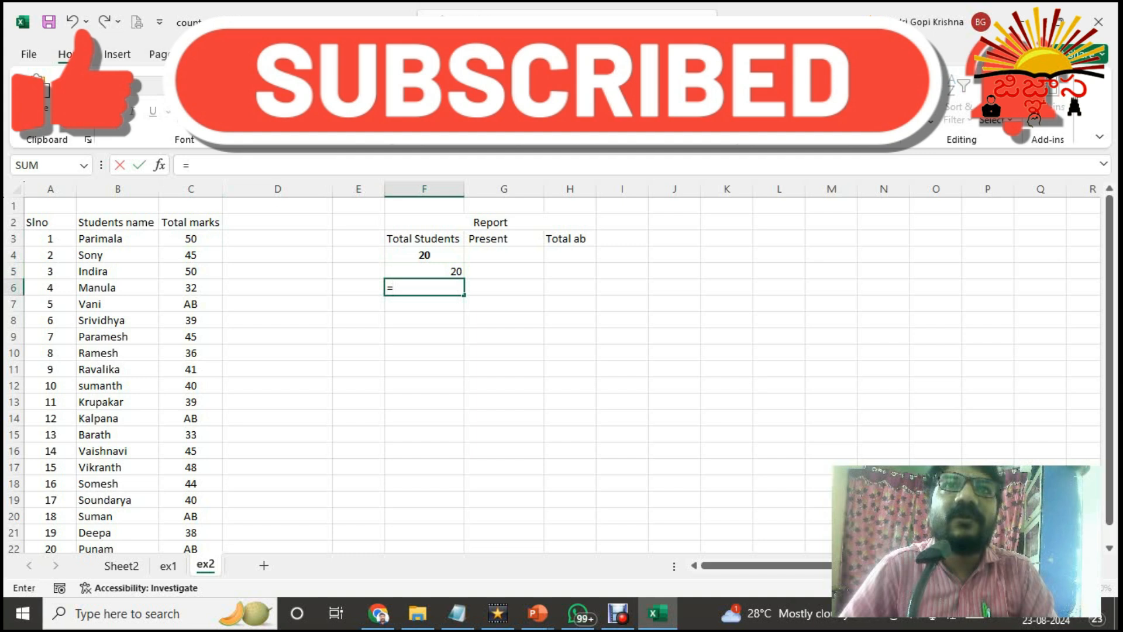
text(max)
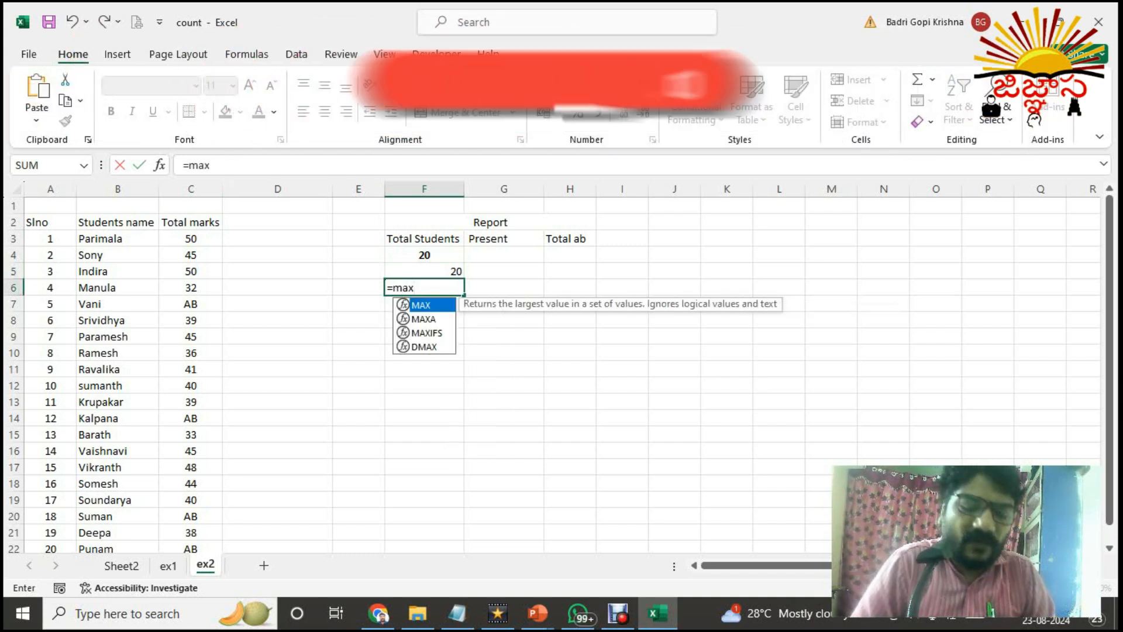
text(()
click(50, 239)
scroll(50, 238, down, 3)
key(ctrl+shift+Down)
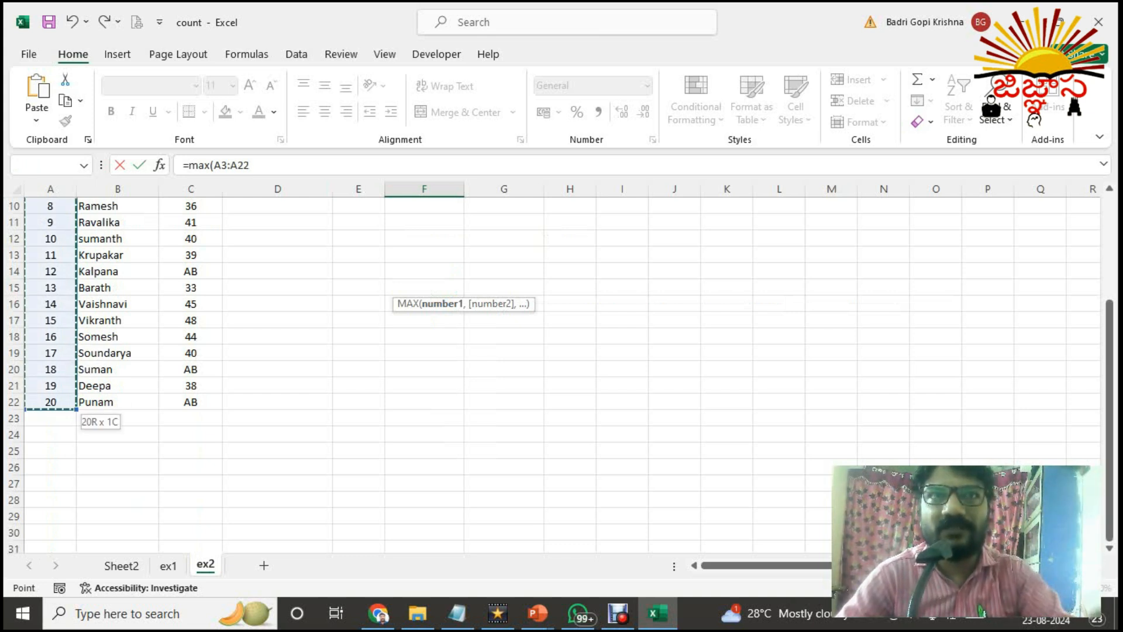
scroll(76, 410, up, 3)
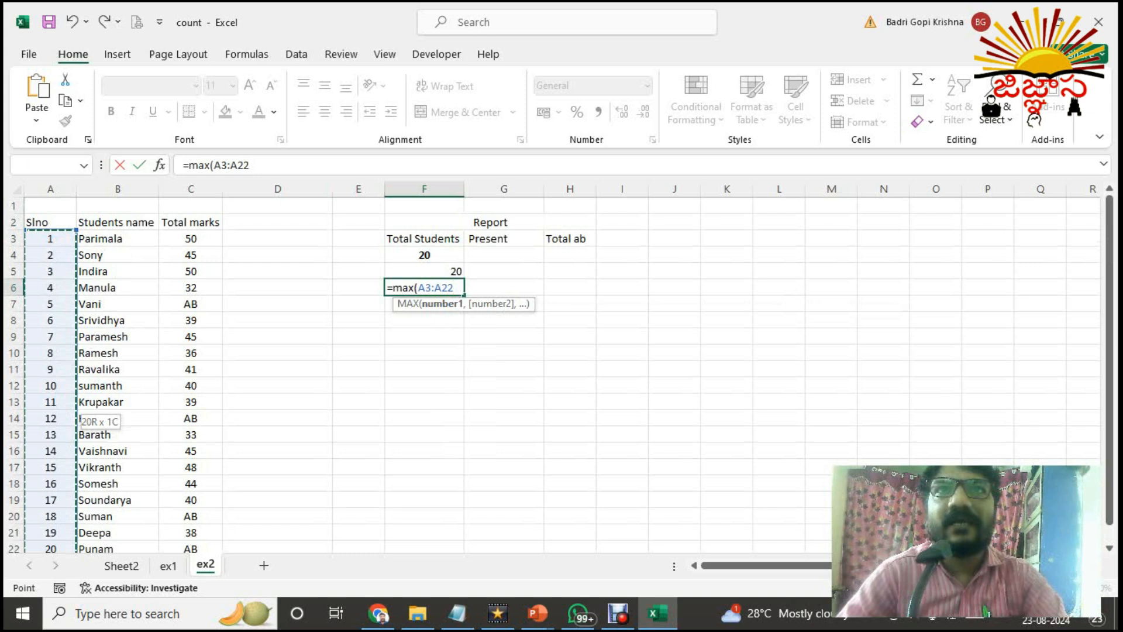
text())
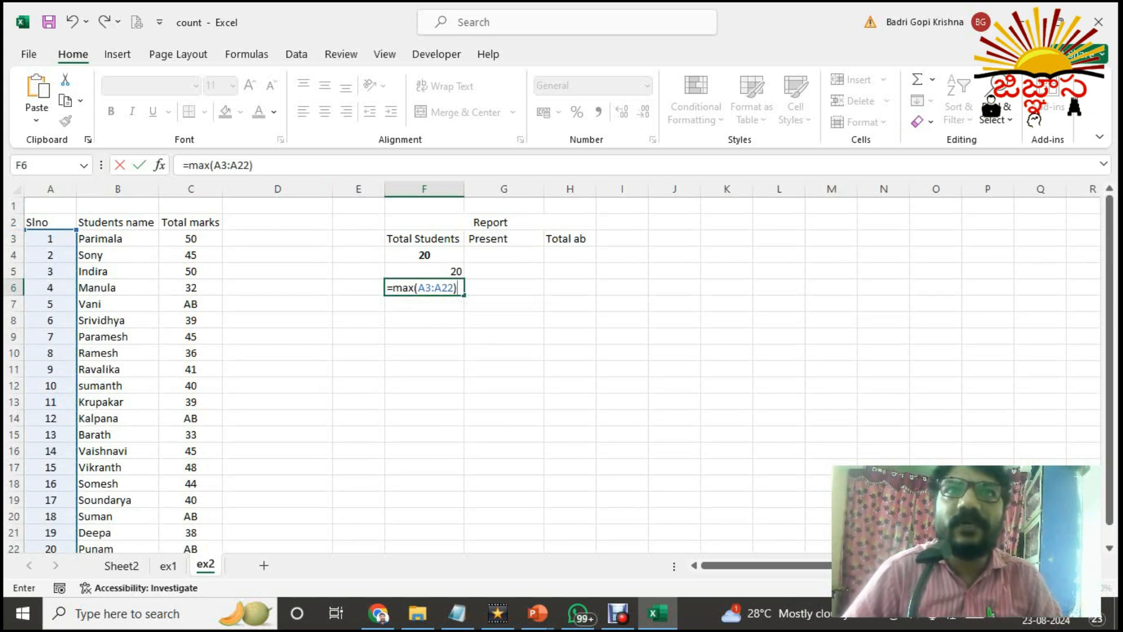
key(Return)
key(Up)
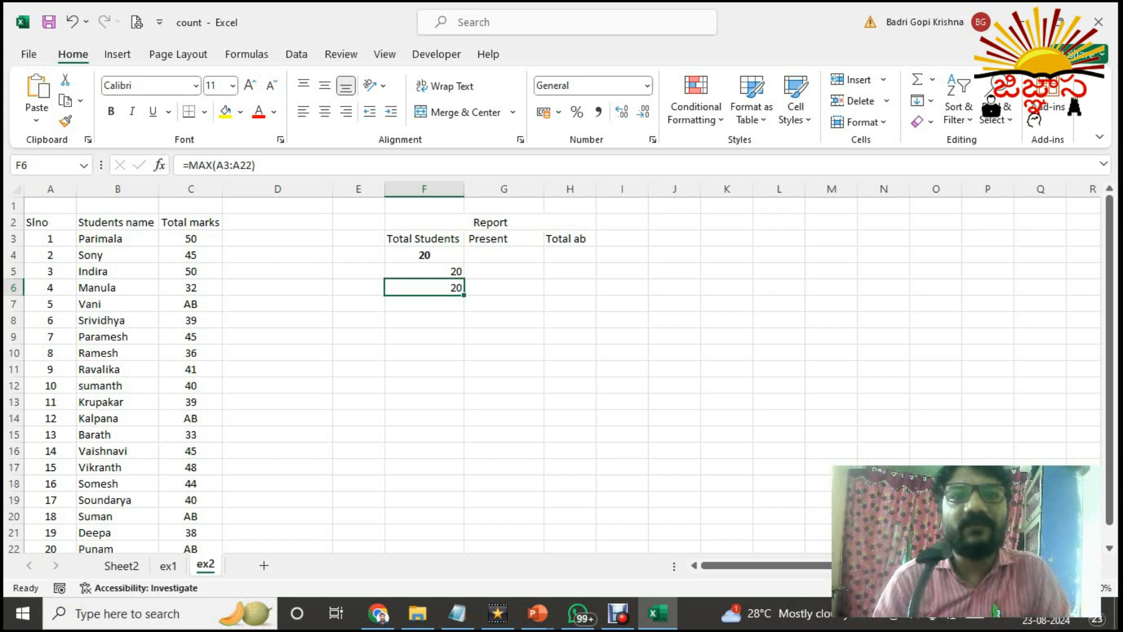
Step: Clear the two alternative total formulas from cells F6 and F5, keeping the COUNT formula in F4
key(Delete)
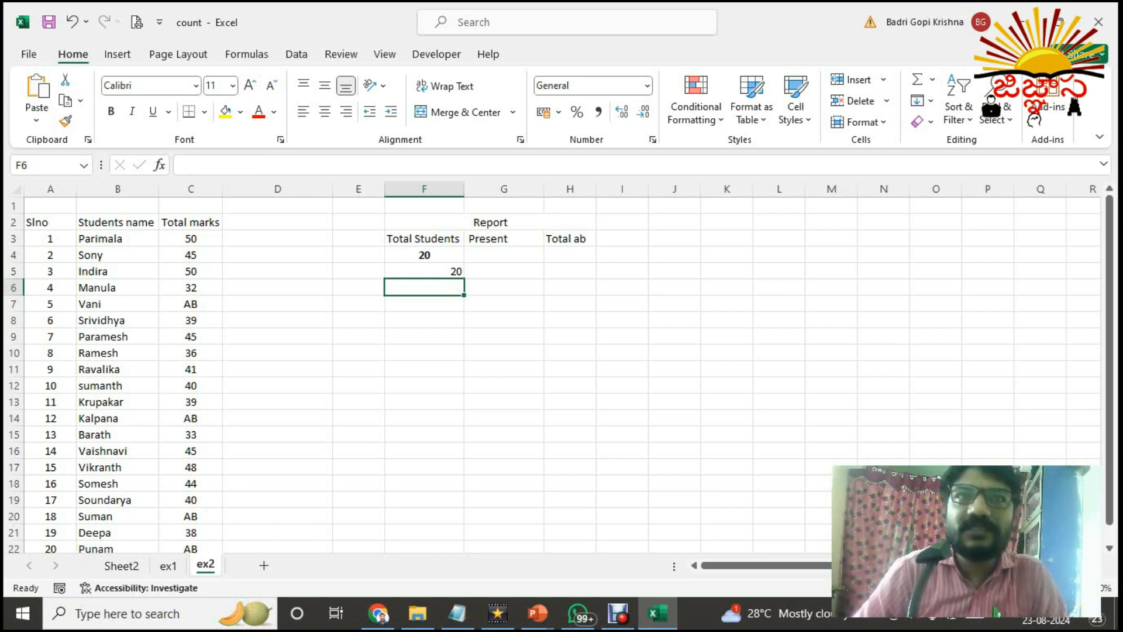
key(Up)
key(Delete)
key(Up)
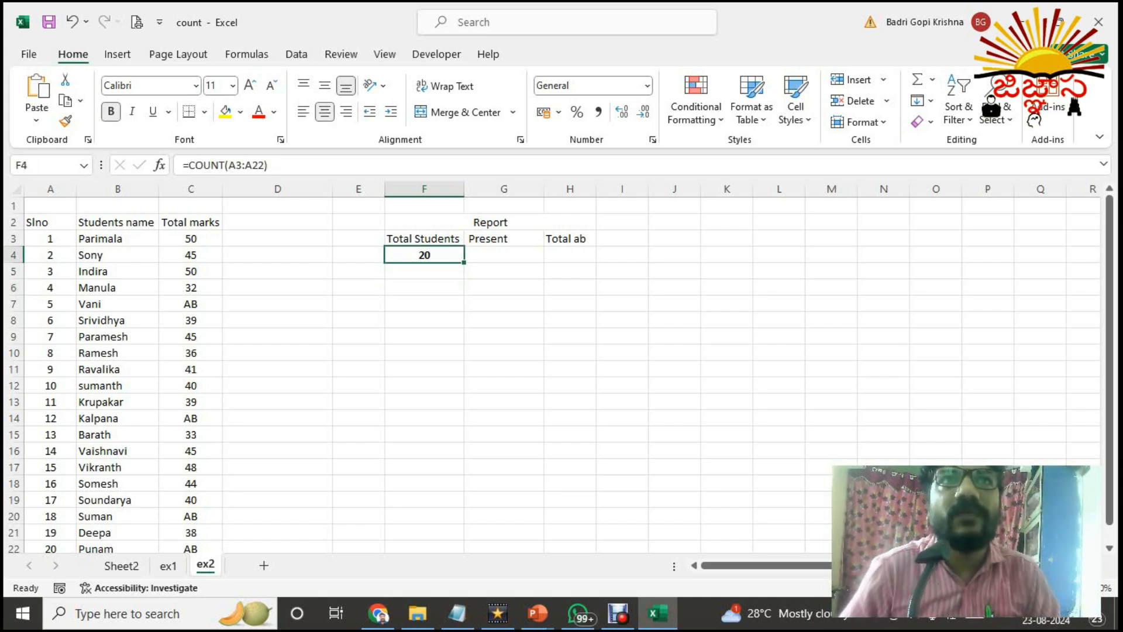
key(Left)
key(Right)
key(Left)
key(Left)
key(Left)
key(Left)
key(Left)
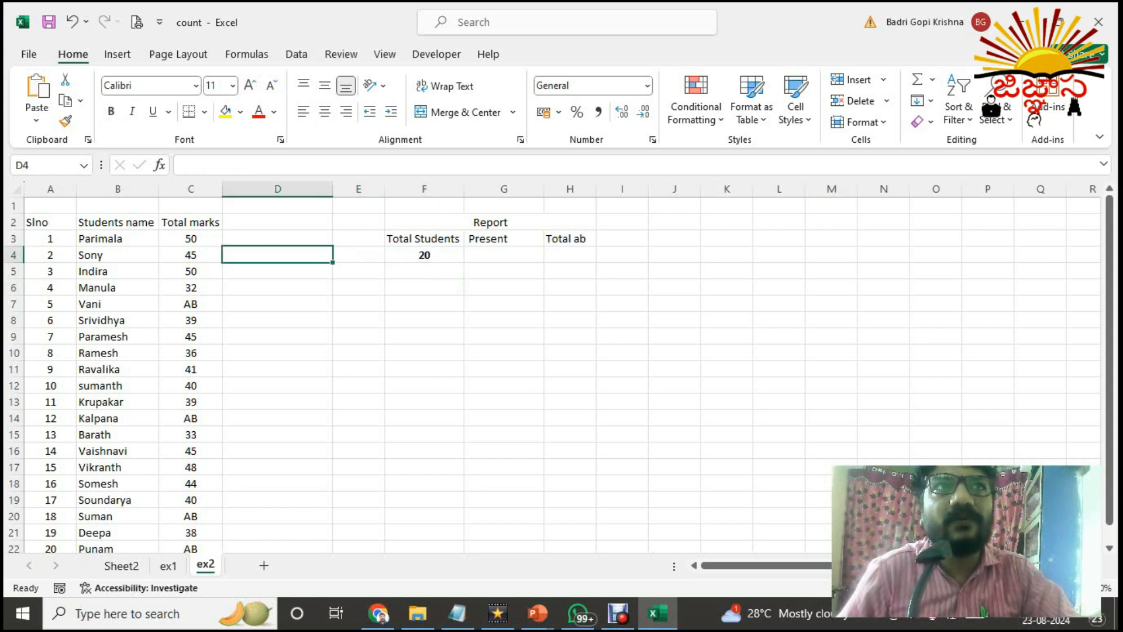
key(Right)
key(Right)
key(Right)
key(Right)
key(Right)
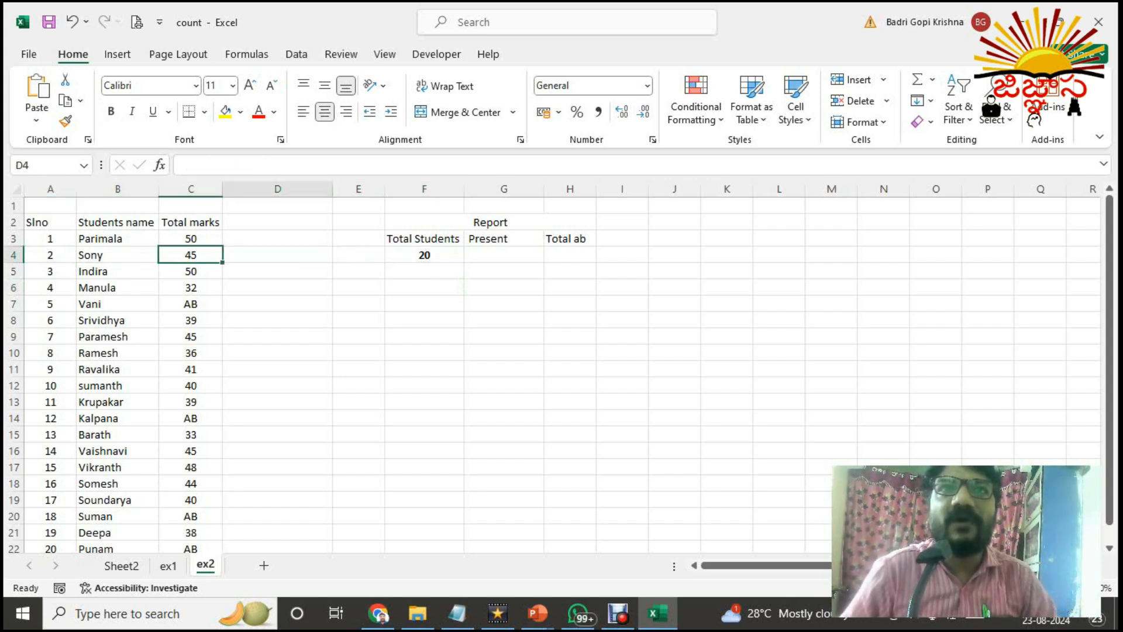
key(Down)
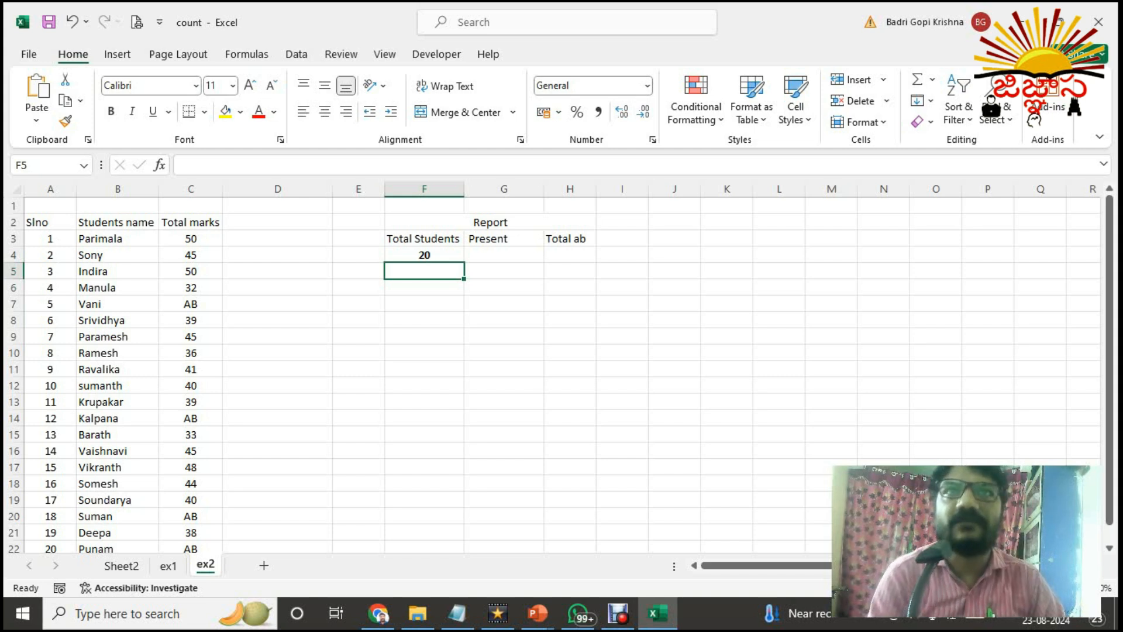
Step: Examine the Slno, Students name and Total marks columns, including the AB entry in C7, to decide which range shows attendance
click(504, 255)
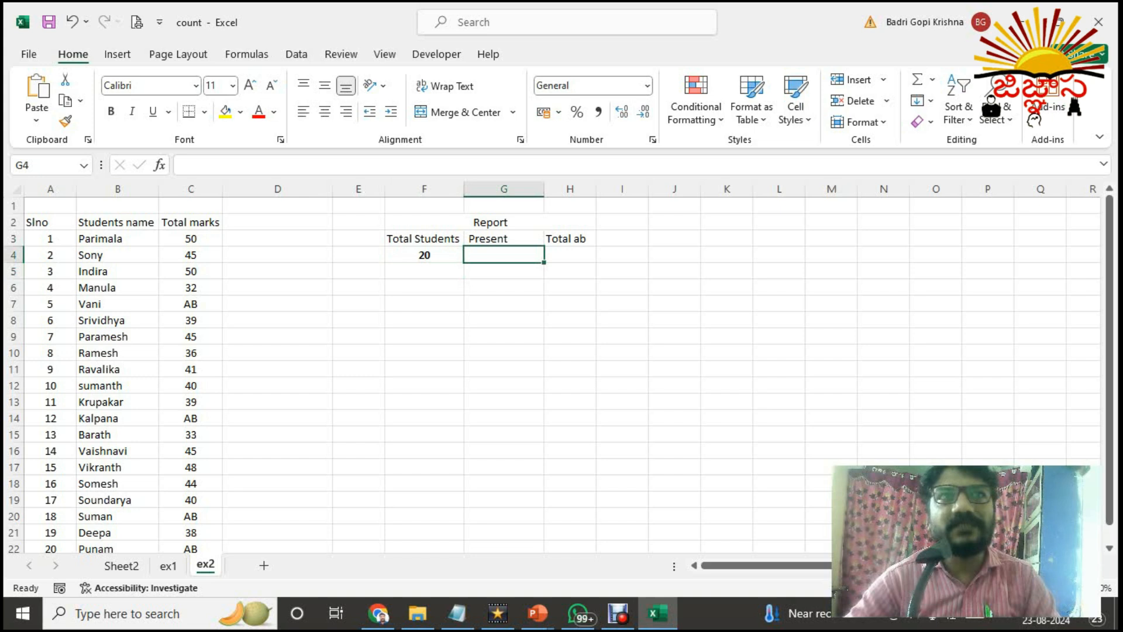
key(Home)
key(ctrl+Down)
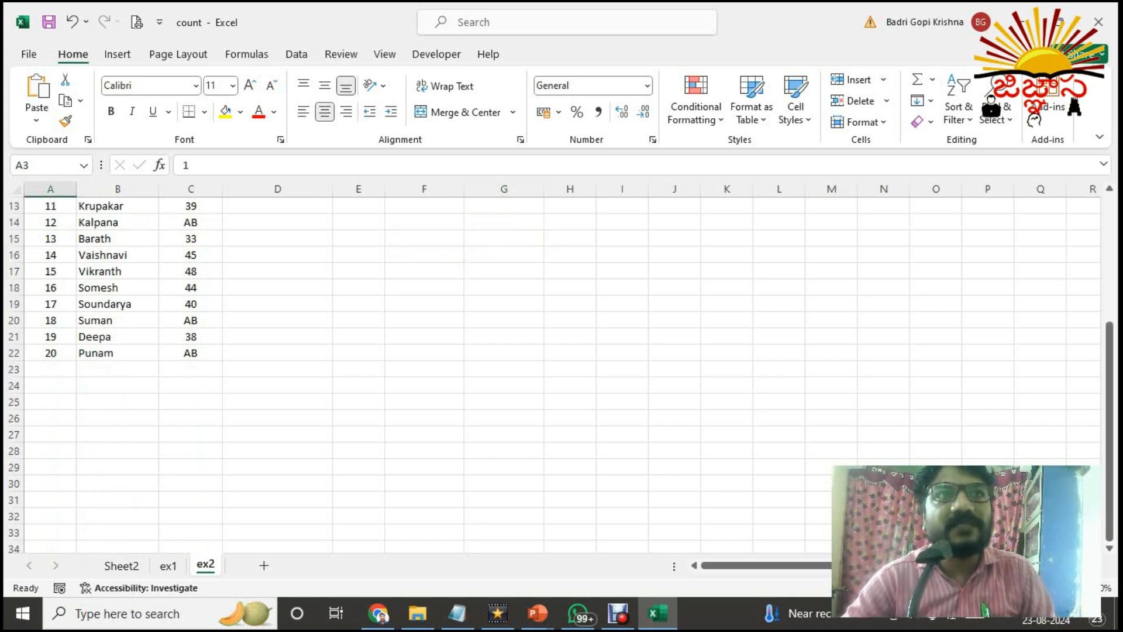
scroll(410, 375, up, 4)
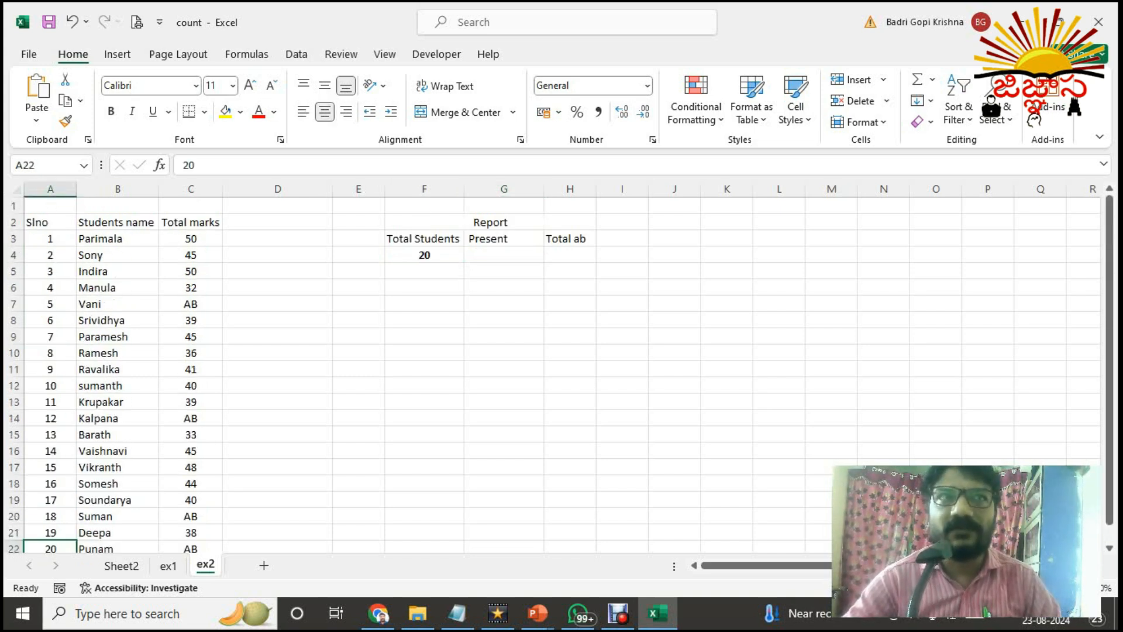
click(117, 238)
scroll(118, 239, down, 3)
key(ctrl+Down)
scroll(409, 375, up, 3)
click(191, 239)
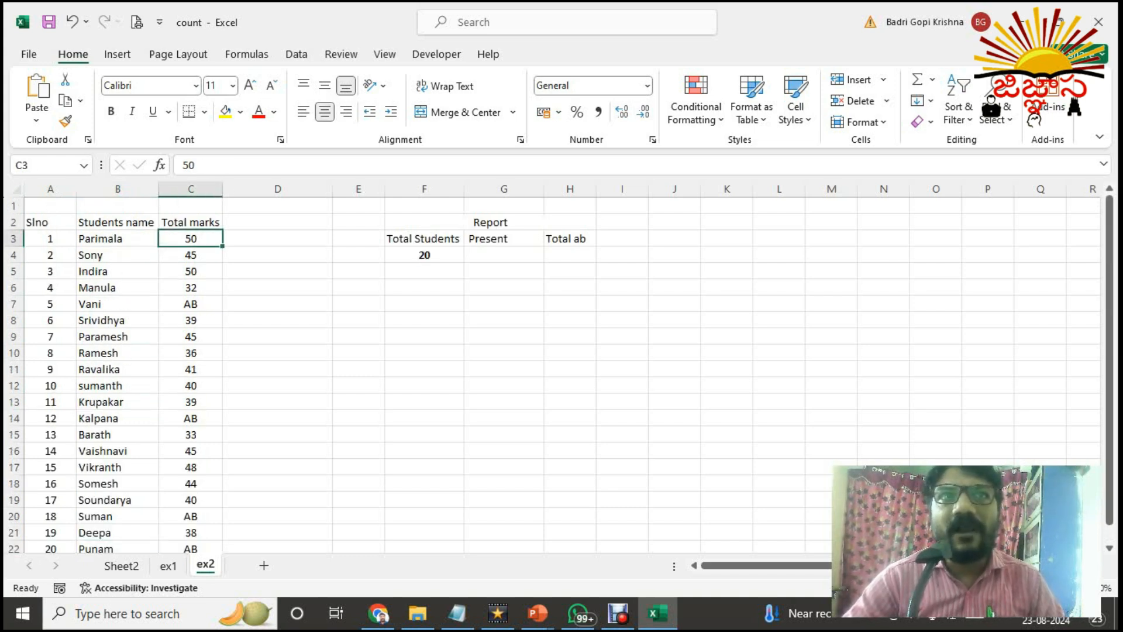
click(191, 304)
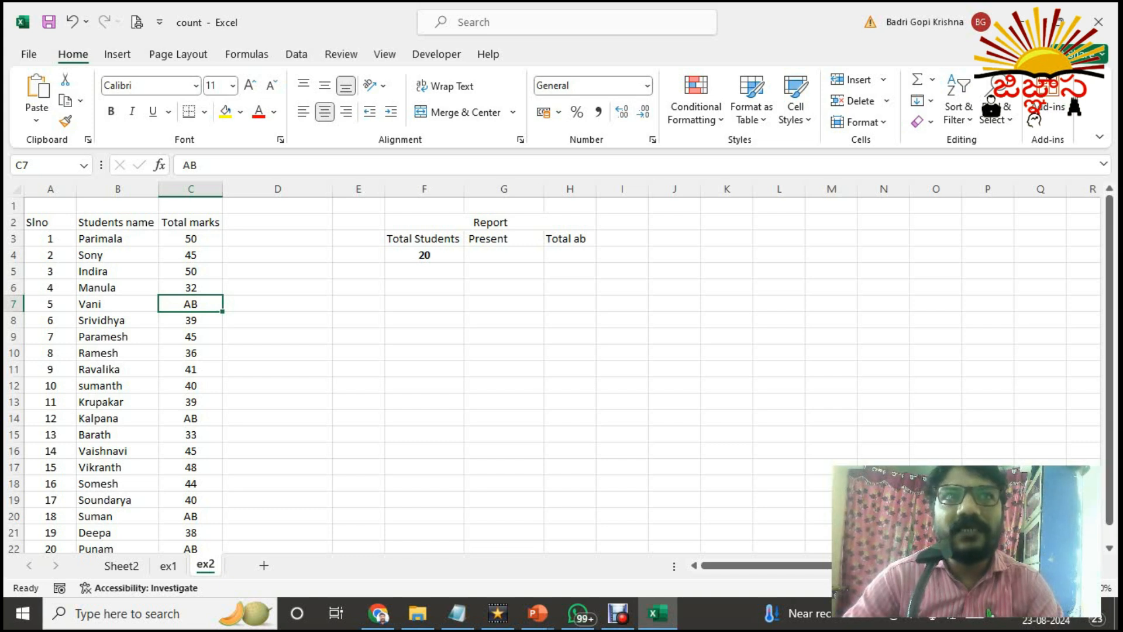
Step: Enter the note text in cell D7 beside the AB mark, correct its spelling and clear it again
click(278, 304)
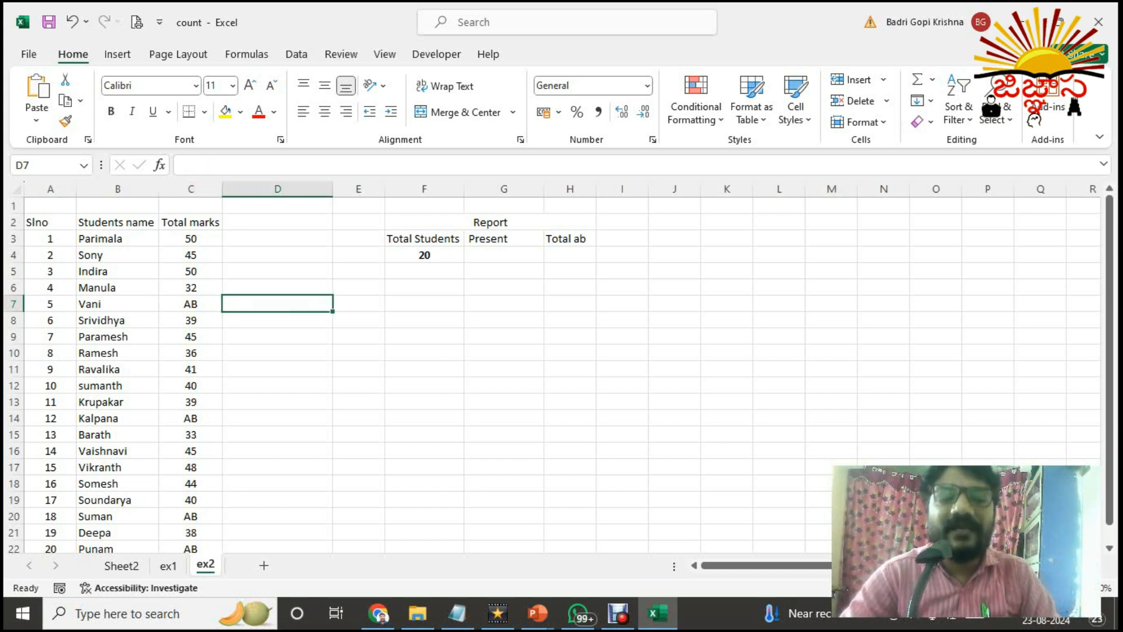
text(texct)
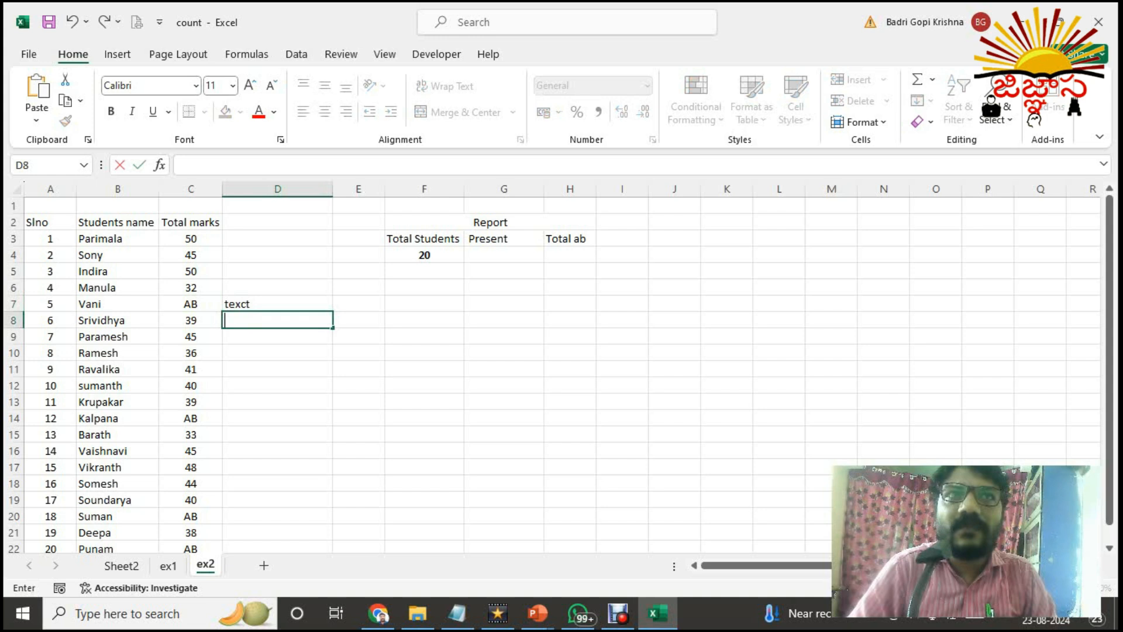
key(Up)
key(F2)
key(BackSpace)
key(BackSpace)
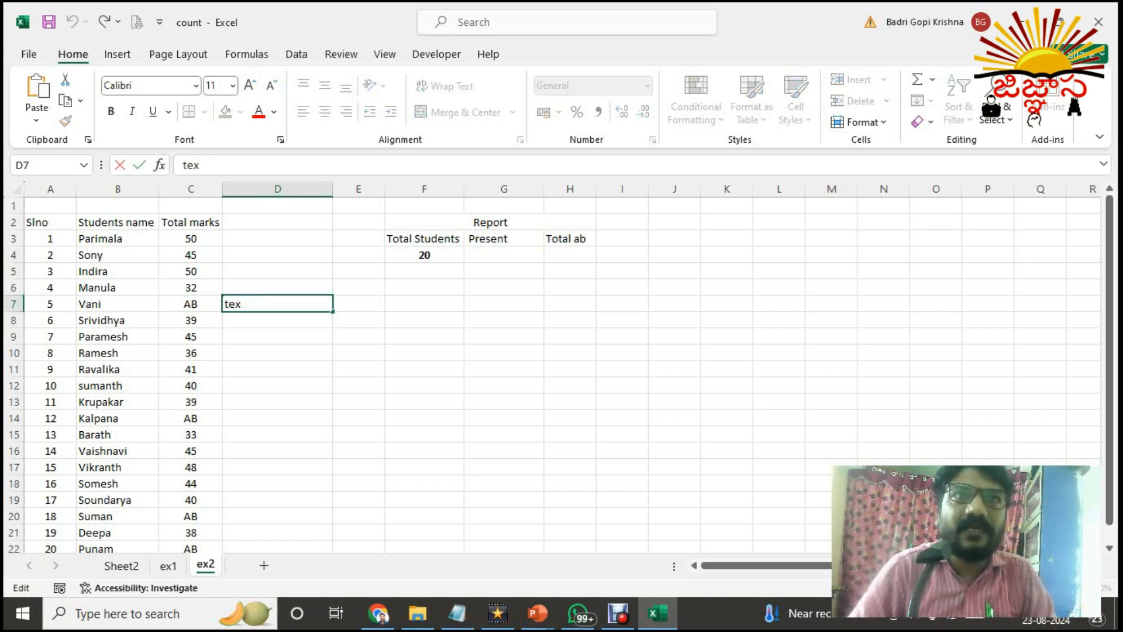
text(t)
key(Return)
key(Up)
key(Delete)
Step: Enter the formula =count(C3:C22) in cell G4, under the Present heading
key(Up)
key(Up)
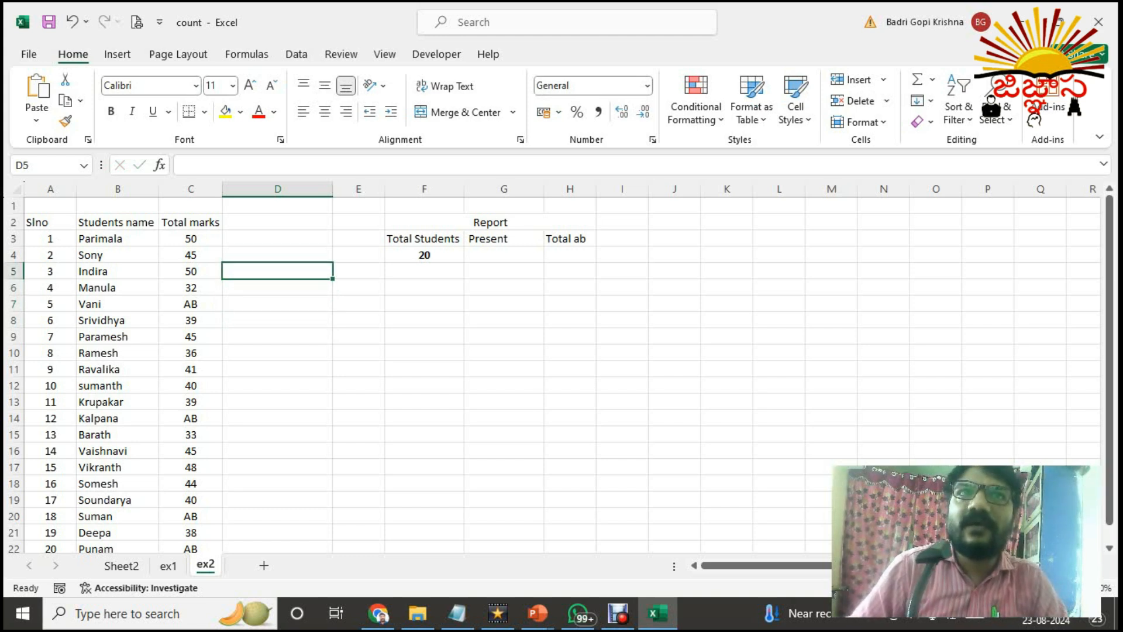
key(Up)
key(Right)
key(Right)
key(Right)
text(=)
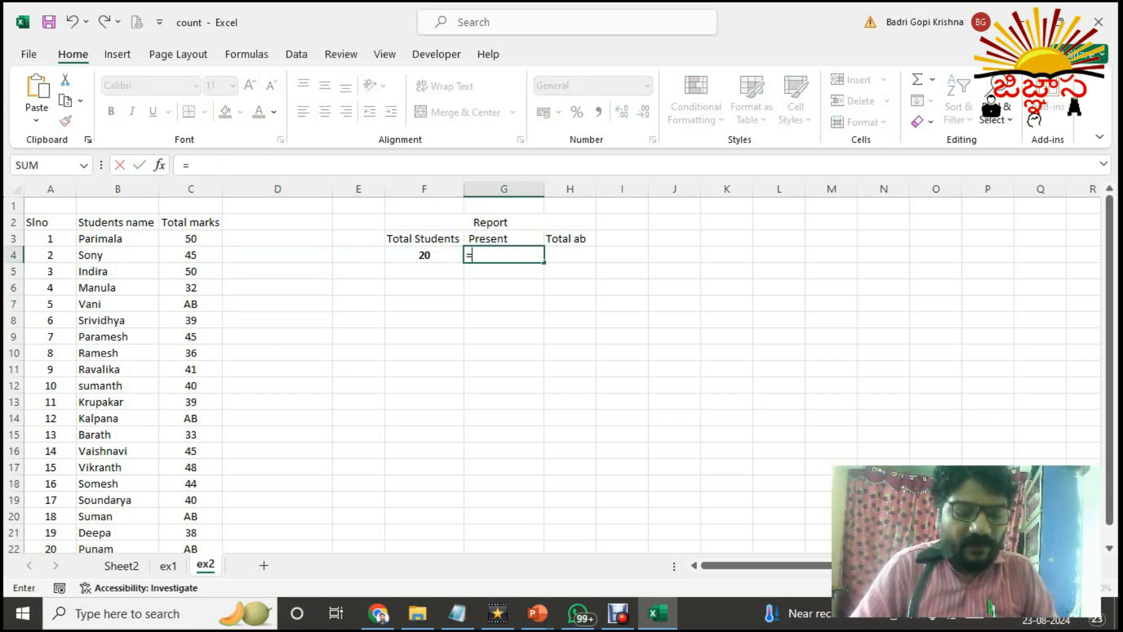
text(count()
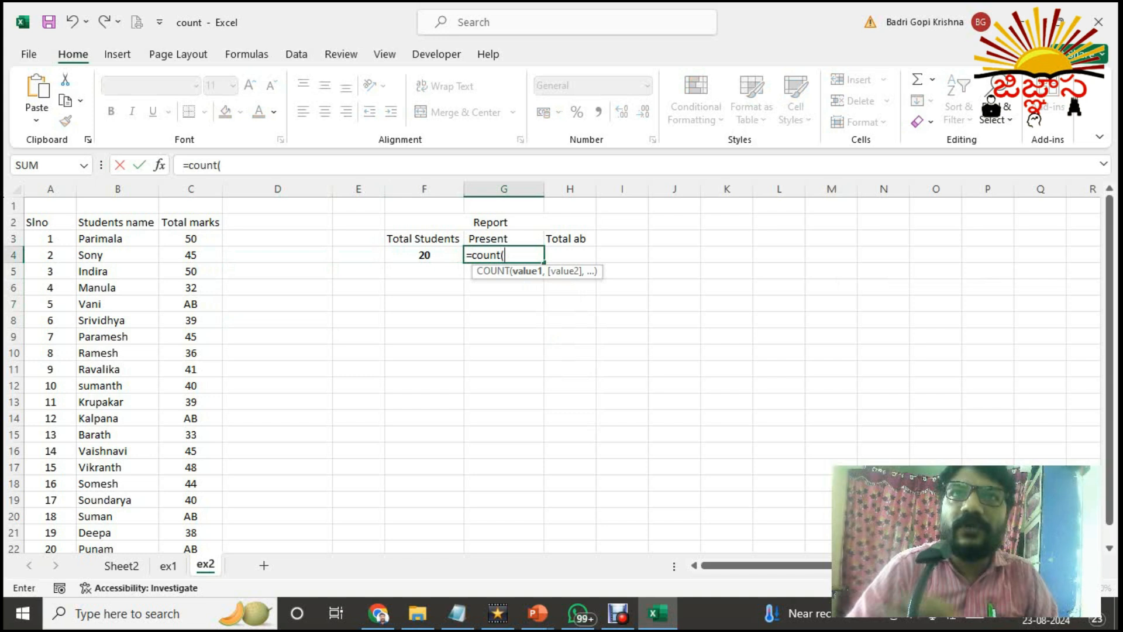
drag(191, 239, 190, 352)
scroll(190, 239, down, 4)
key(ctrl+BackSpace)
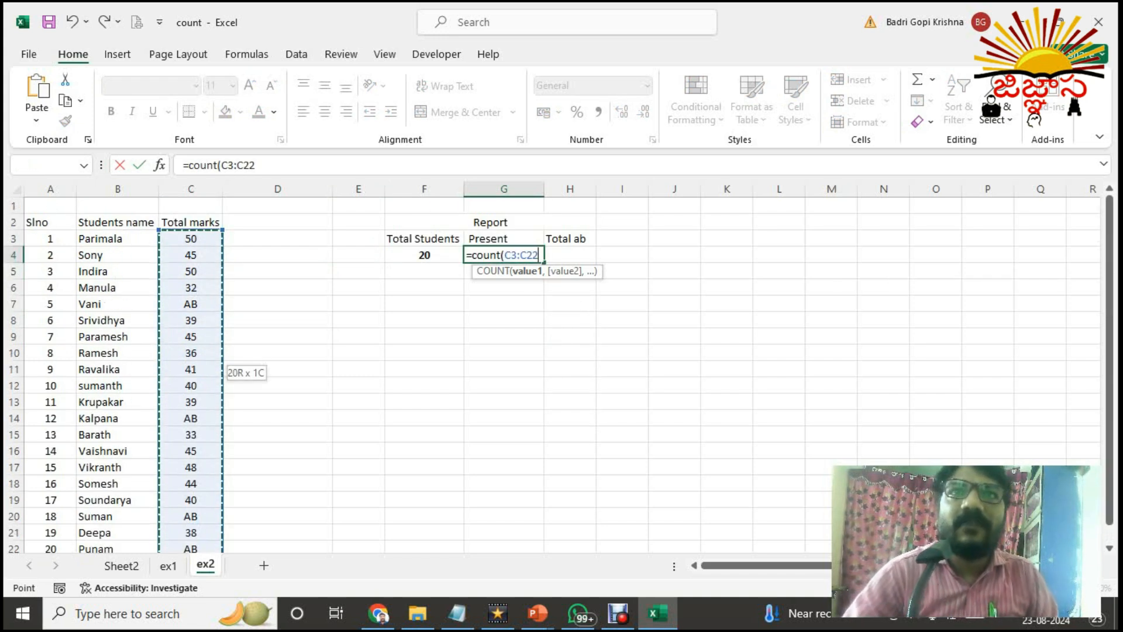
key(Return)
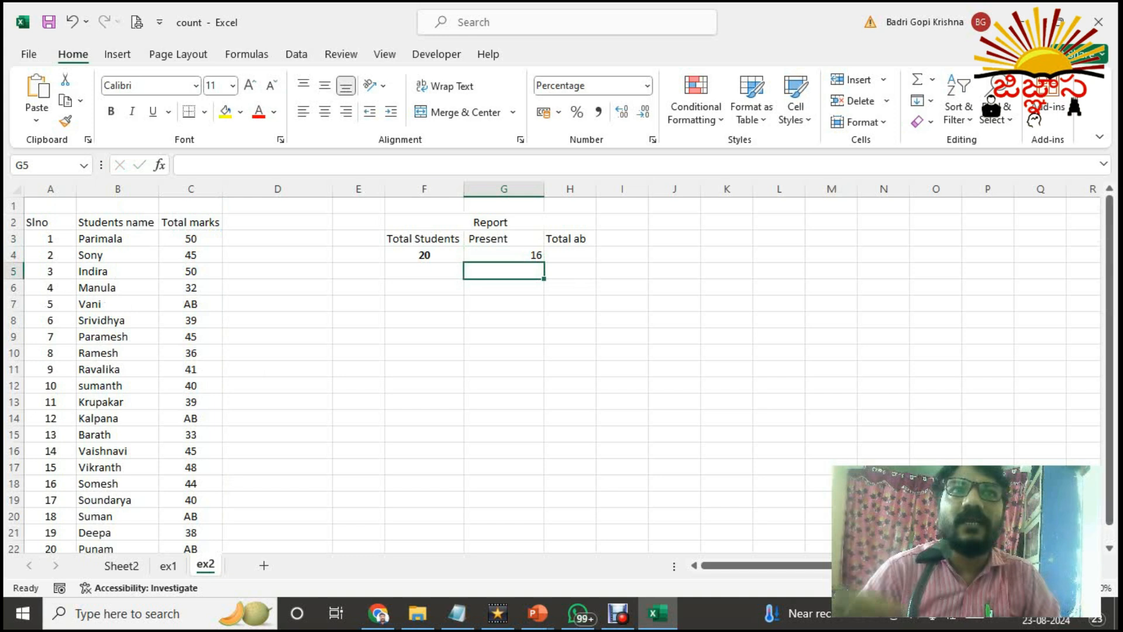
Step: Review the AB entries in the Total marks column and the Present formula in G4 that counts this range
click(190, 304)
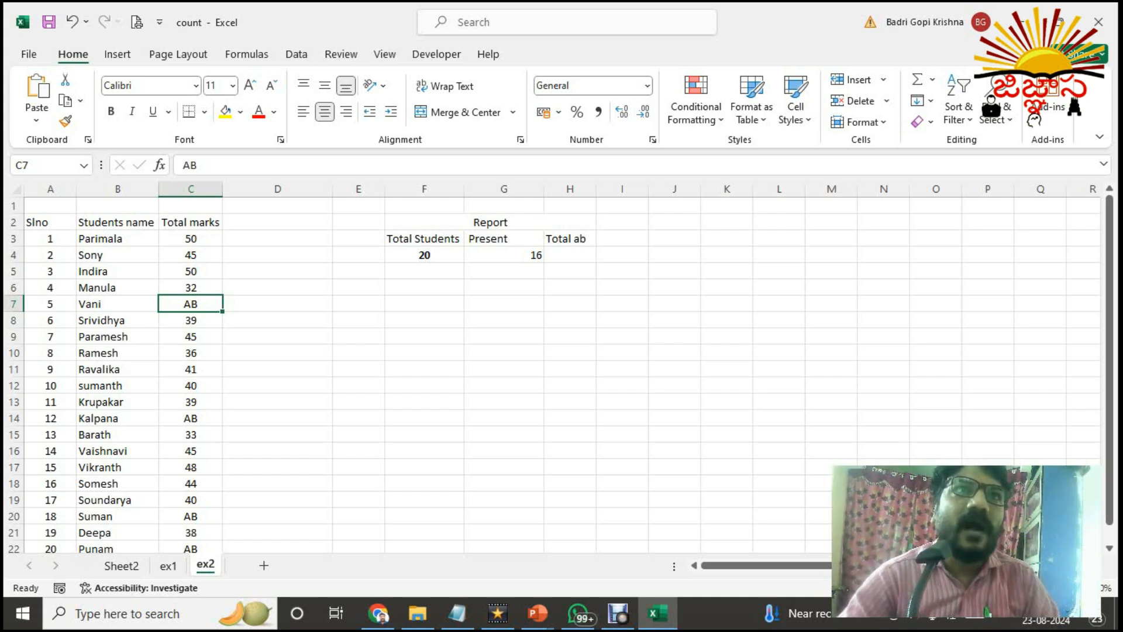
drag(191, 238, 191, 516)
click(504, 255)
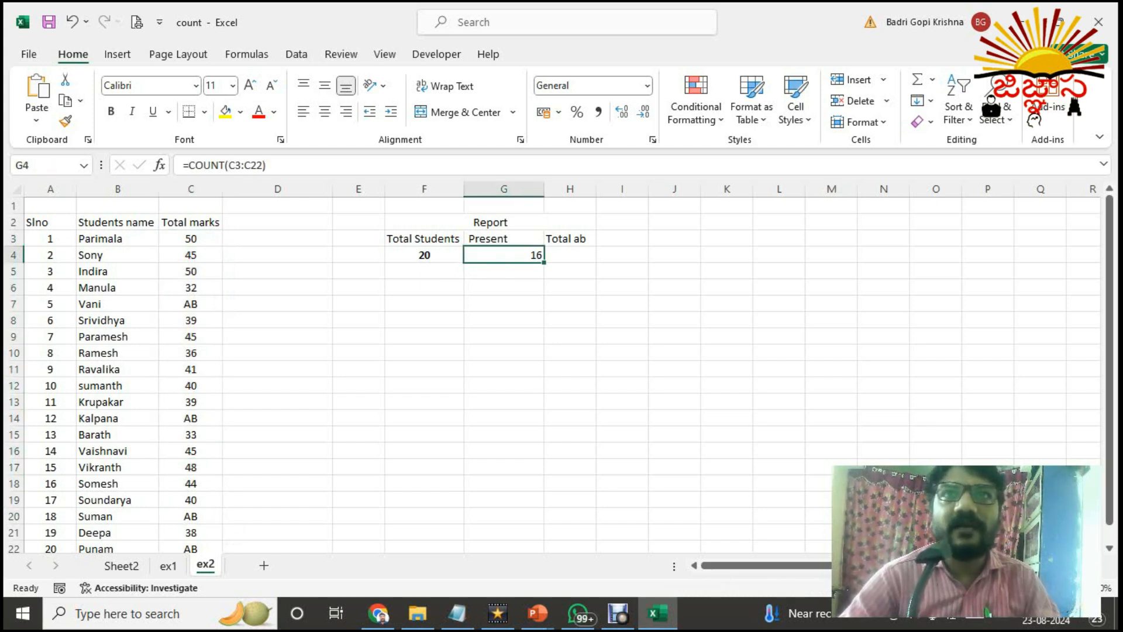
Step: Enter the formula =F4-G4 in cell H4, under the Total ab heading, to calculate the absent students
click(570, 255)
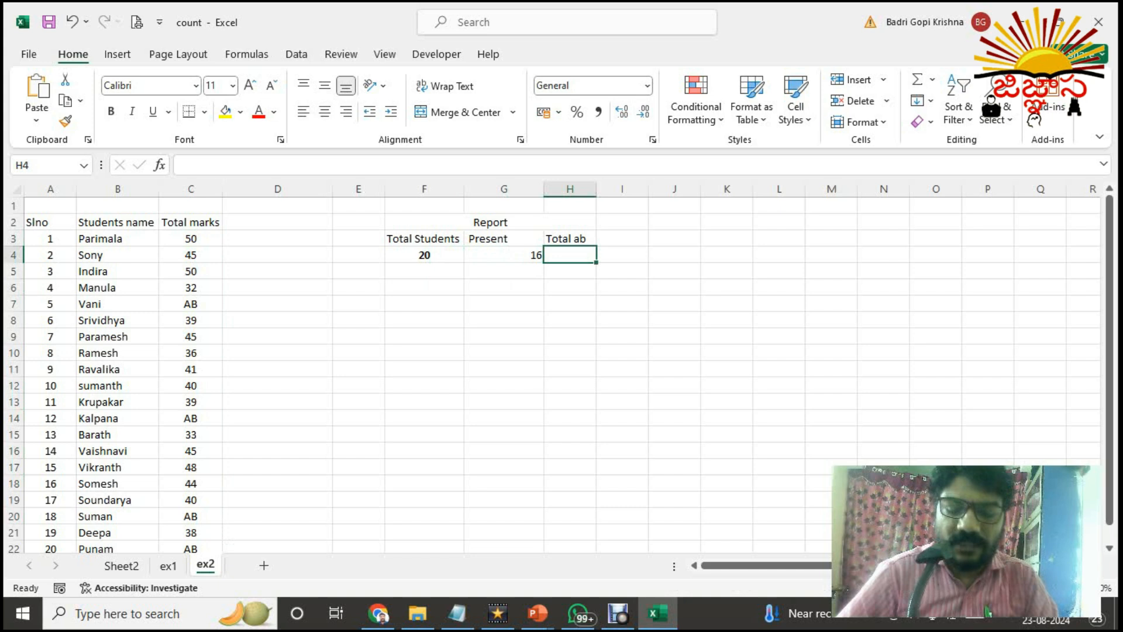
text(=)
key(Left)
key(Left)
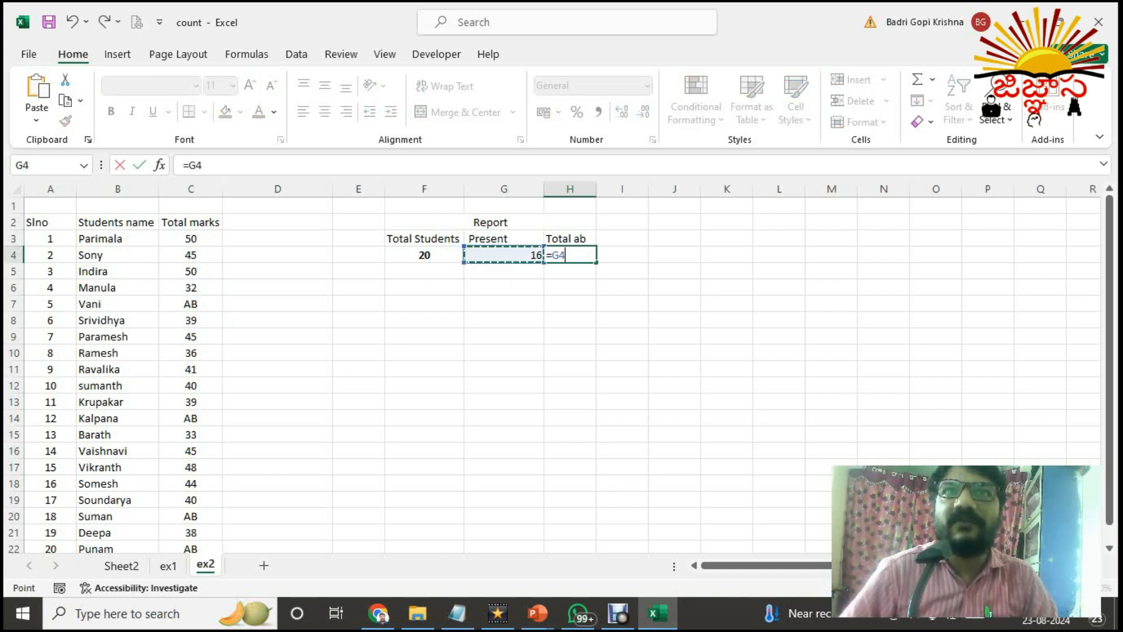
text(-)
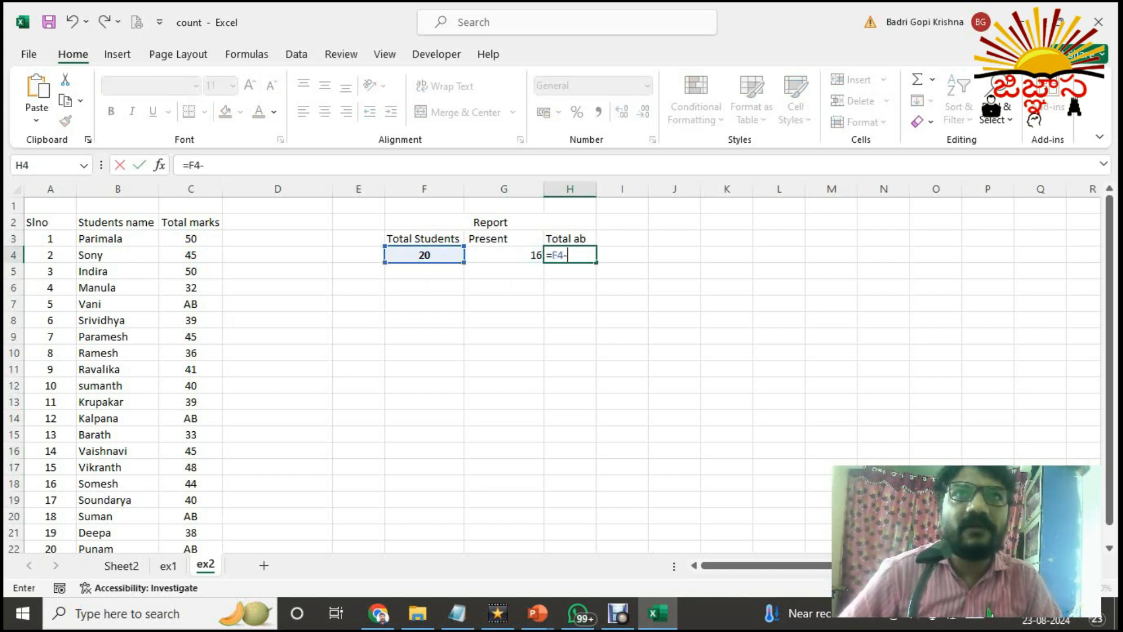
key(Left)
key(Return)
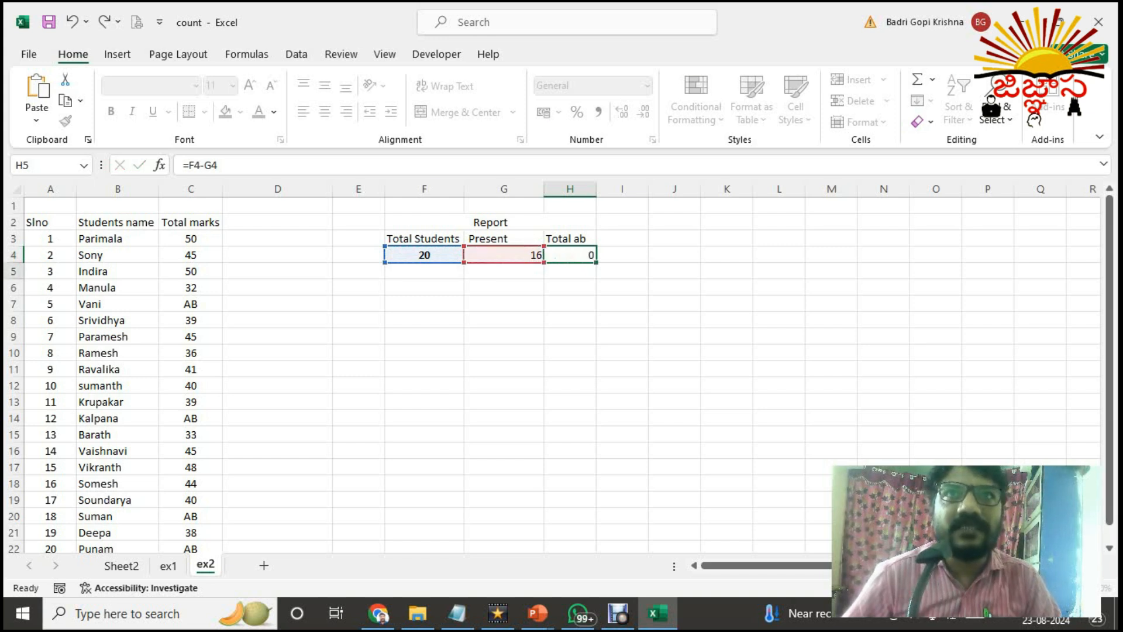
key(Left)
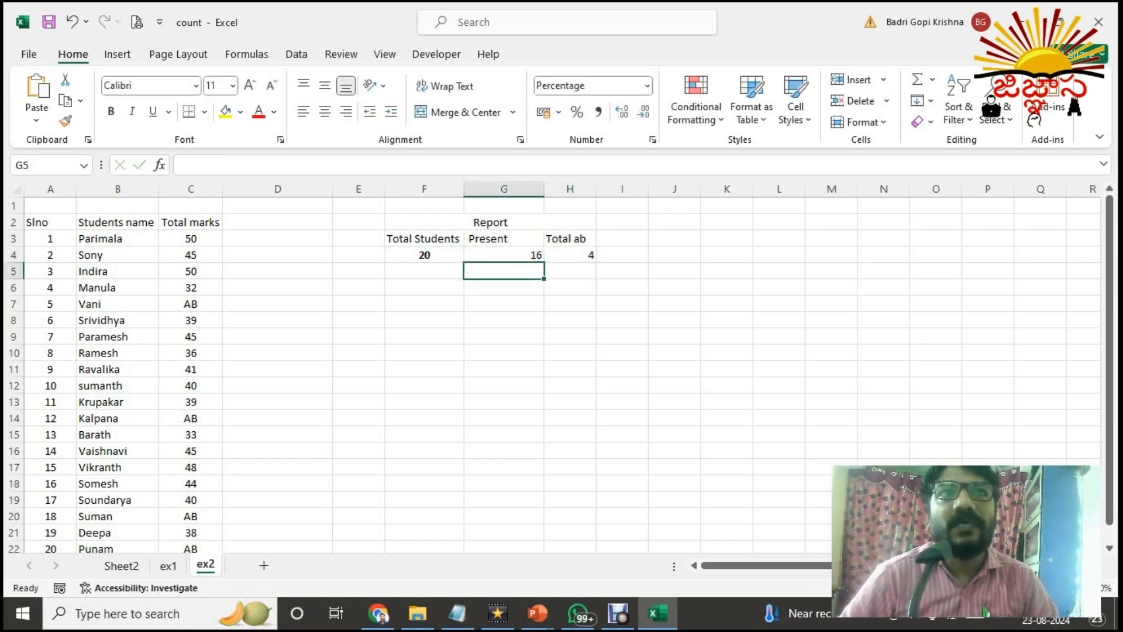
Step: Select the AB entries in C7, C14, C20 and C22 together to check them against the absent total
click(190, 305)
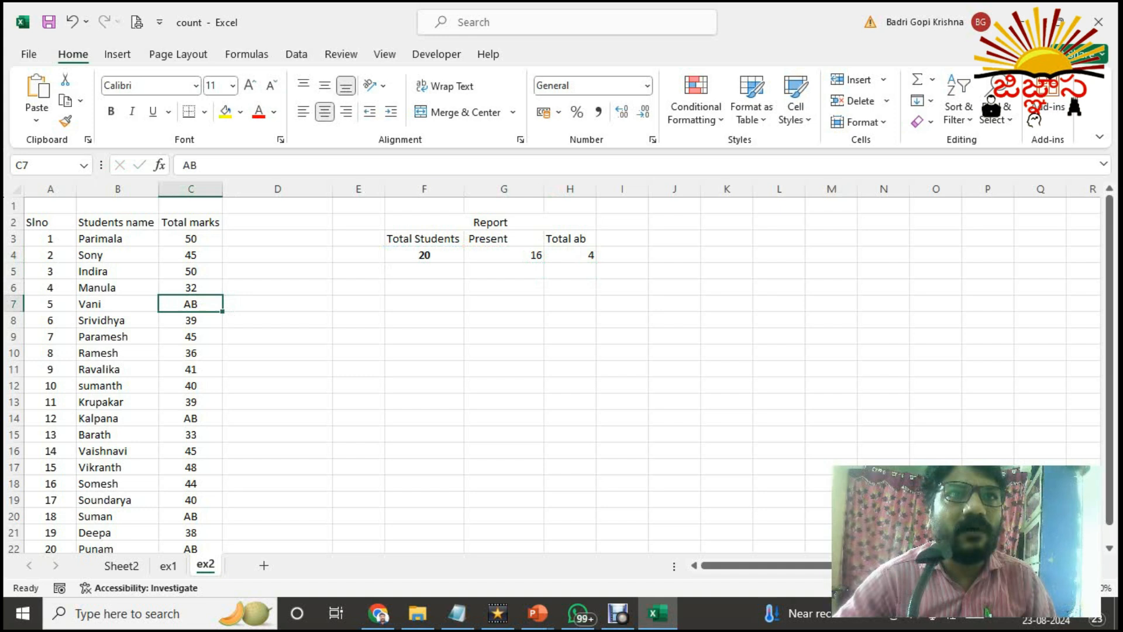
ctrl+click(191, 418)
scroll(191, 418, down, 2)
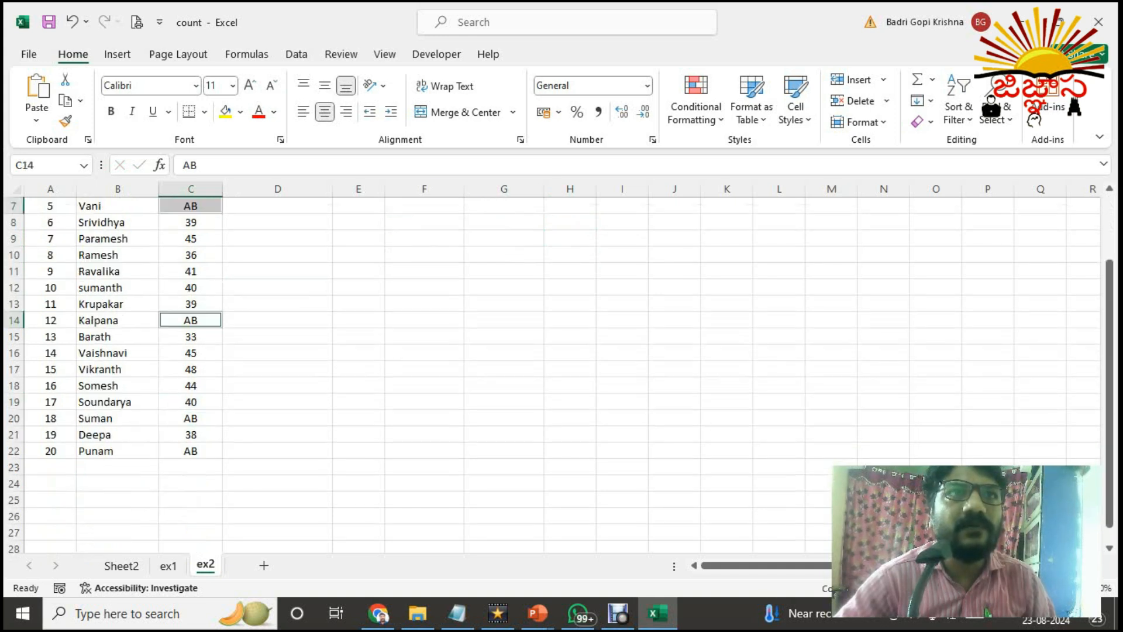
ctrl+click(191, 418)
ctrl+click(191, 451)
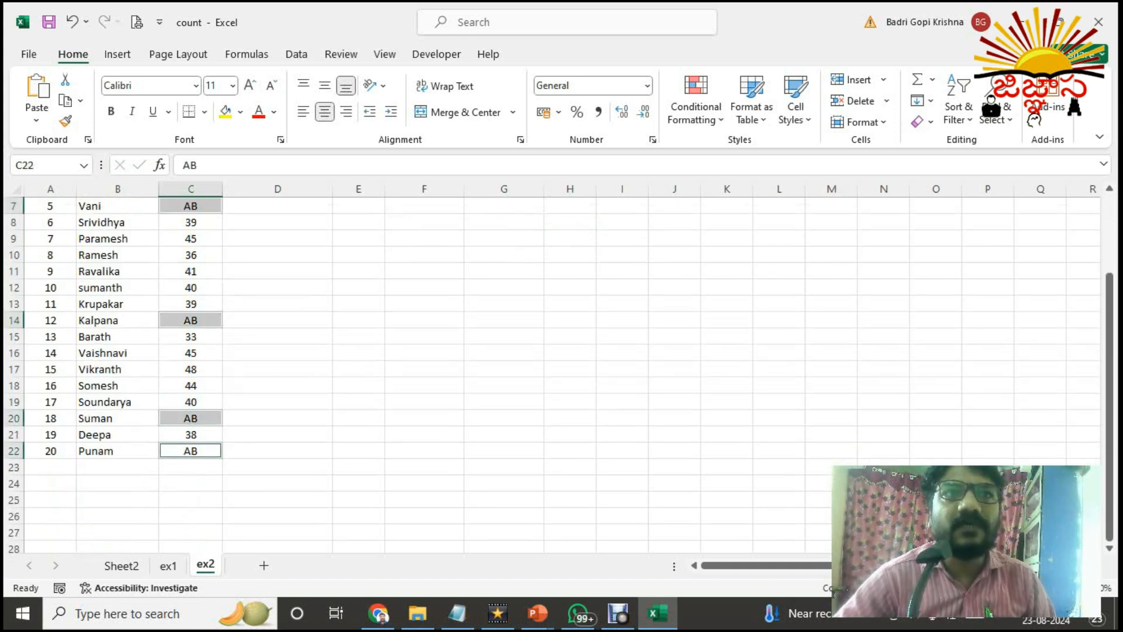
scroll(191, 451, up, 2)
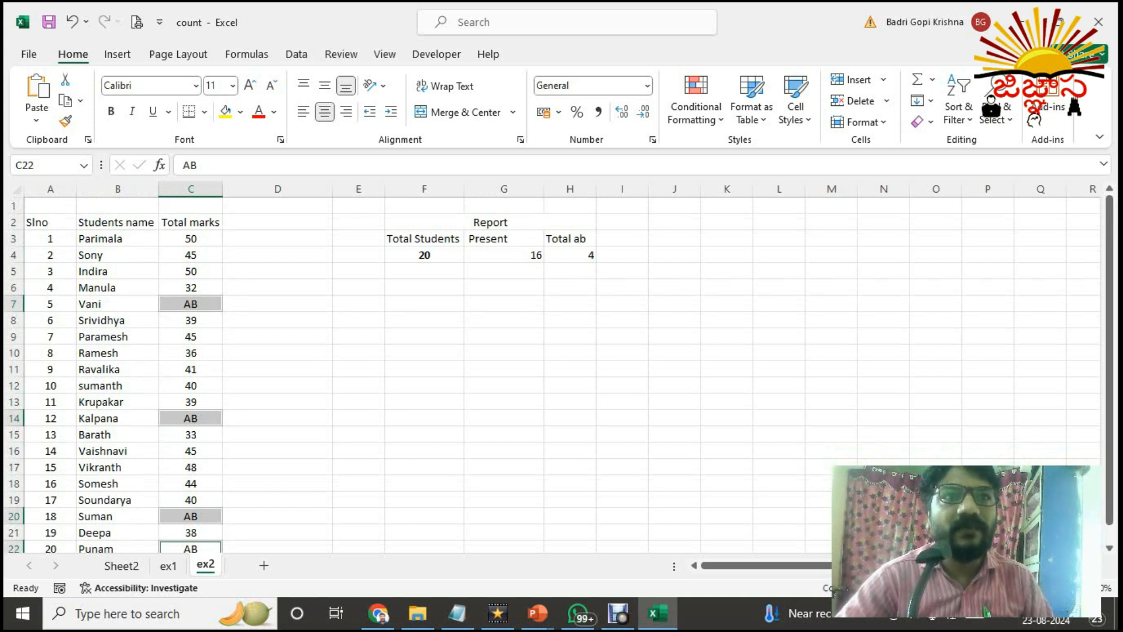
Step: Enter the formula =G4/F4 in cell G5 to calculate the percentage of students present
click(503, 272)
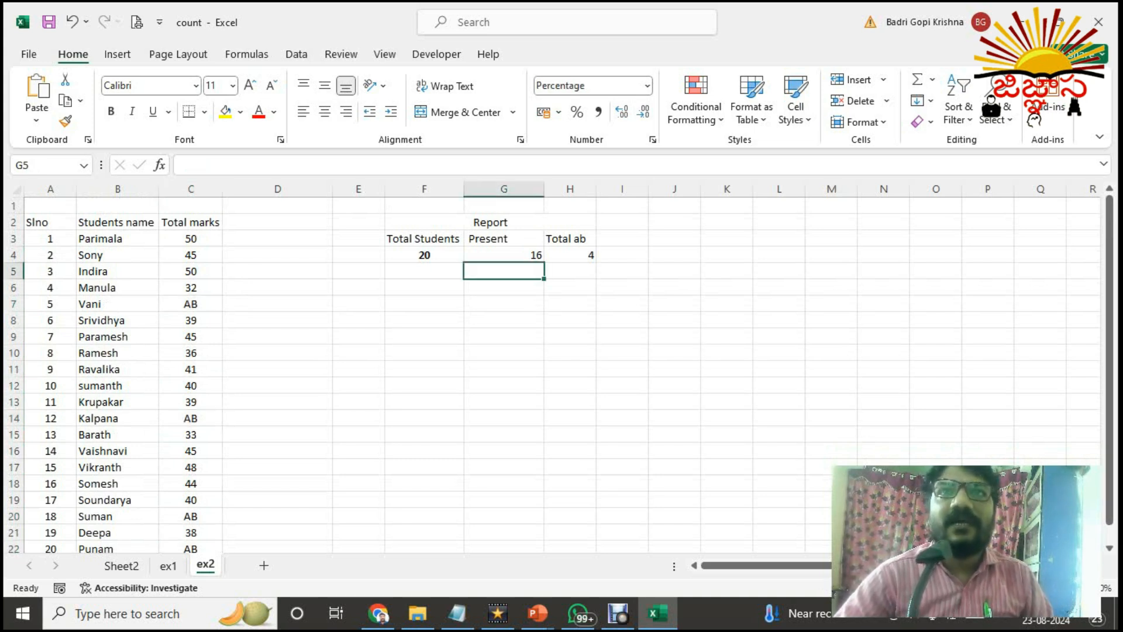
text(=)
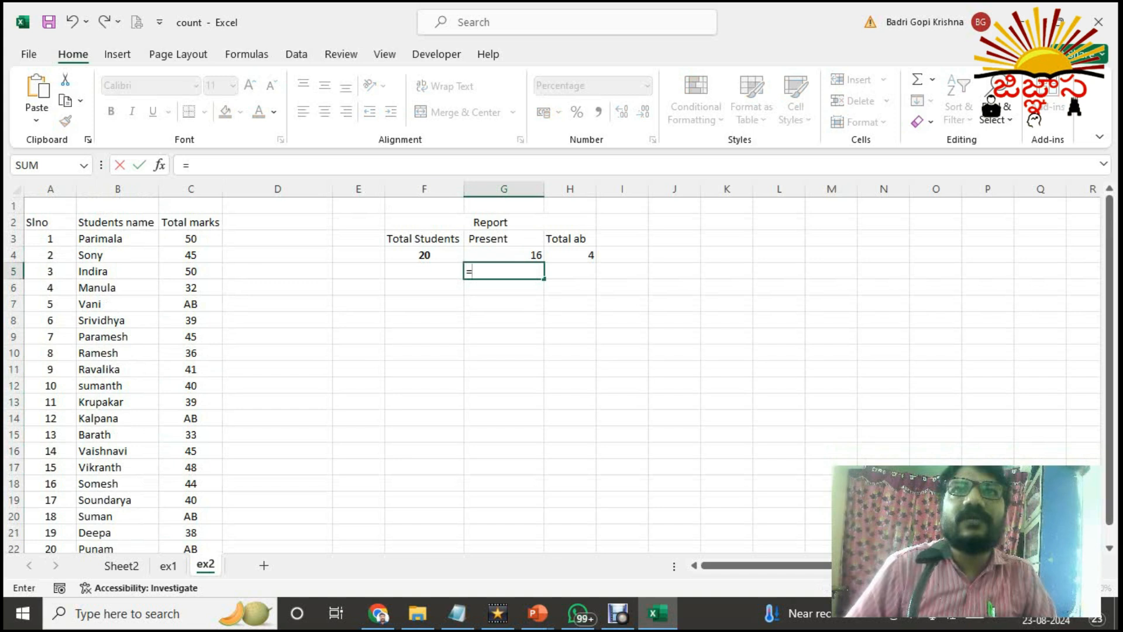
key(Up)
text(/)
key(Left)
key(Up)
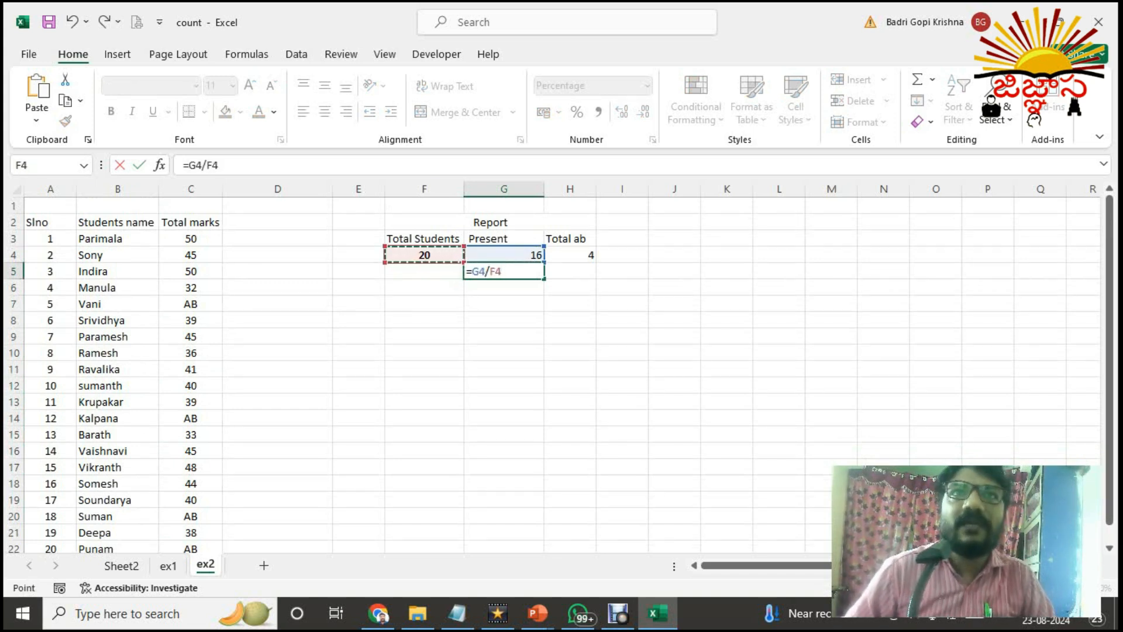
key(Return)
Step: Enter the formula =H4/F4 in cell H5 to calculate the percentage of students absent
key(Up)
key(Right)
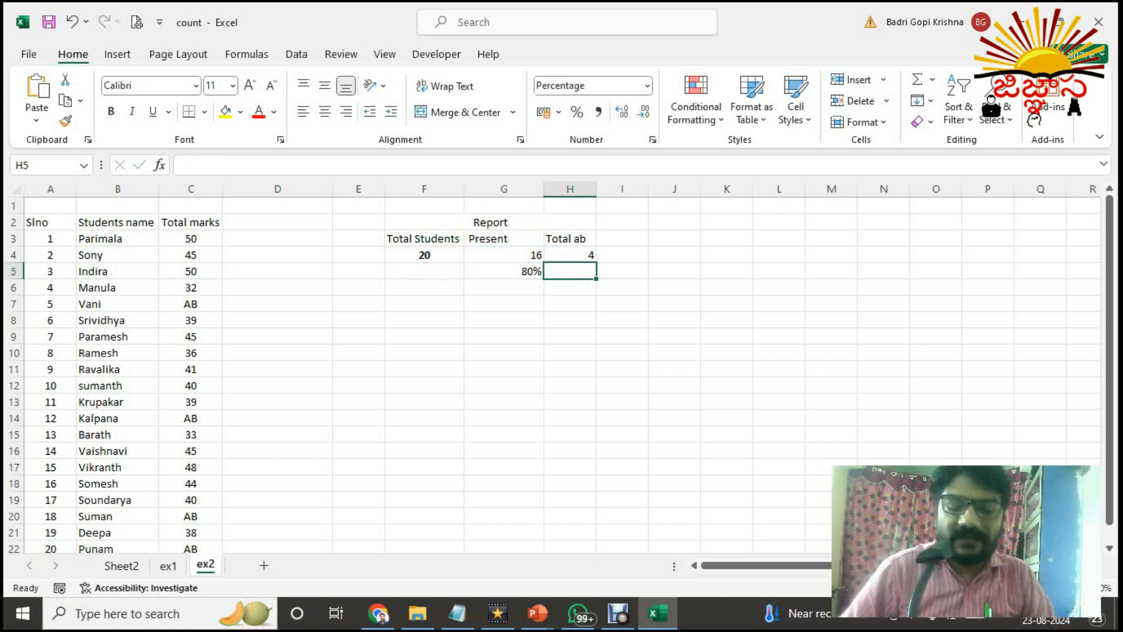
text(=)
key(Up)
text(/)
key(Left)
key(Left)
key(Up)
key(Return)
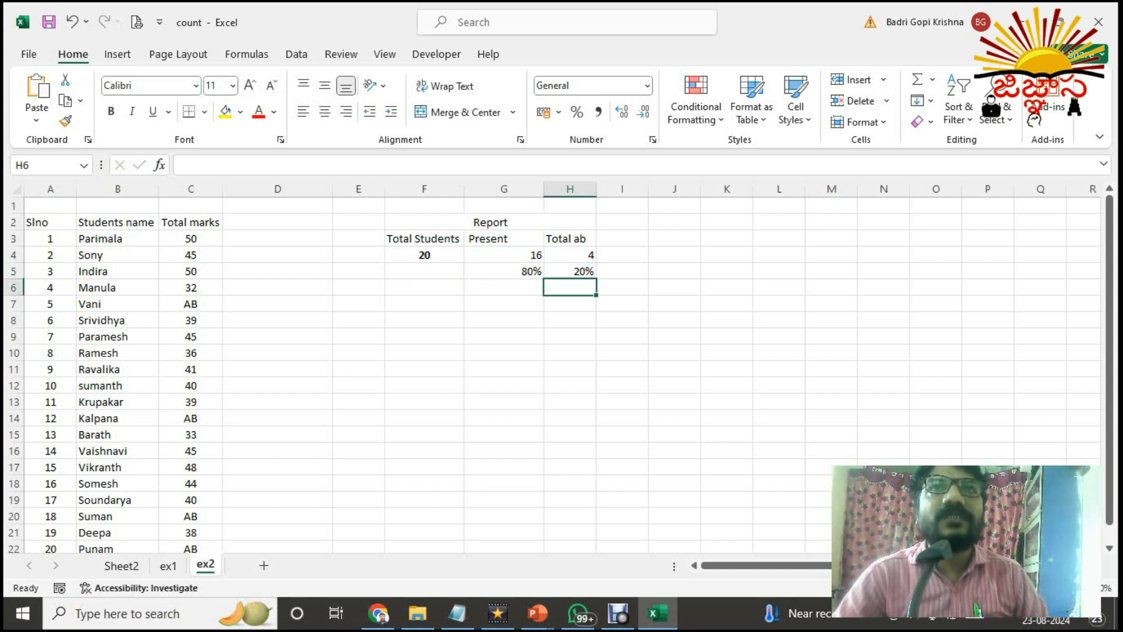
Step: Make the merged Report heading in F2 bold
click(491, 223)
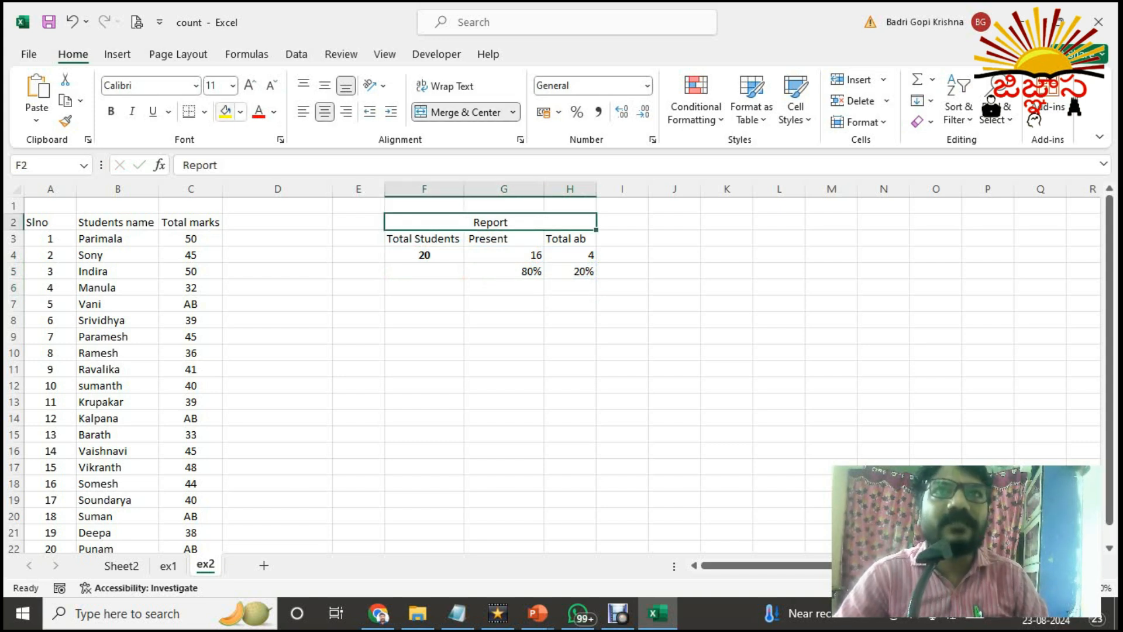
click(111, 111)
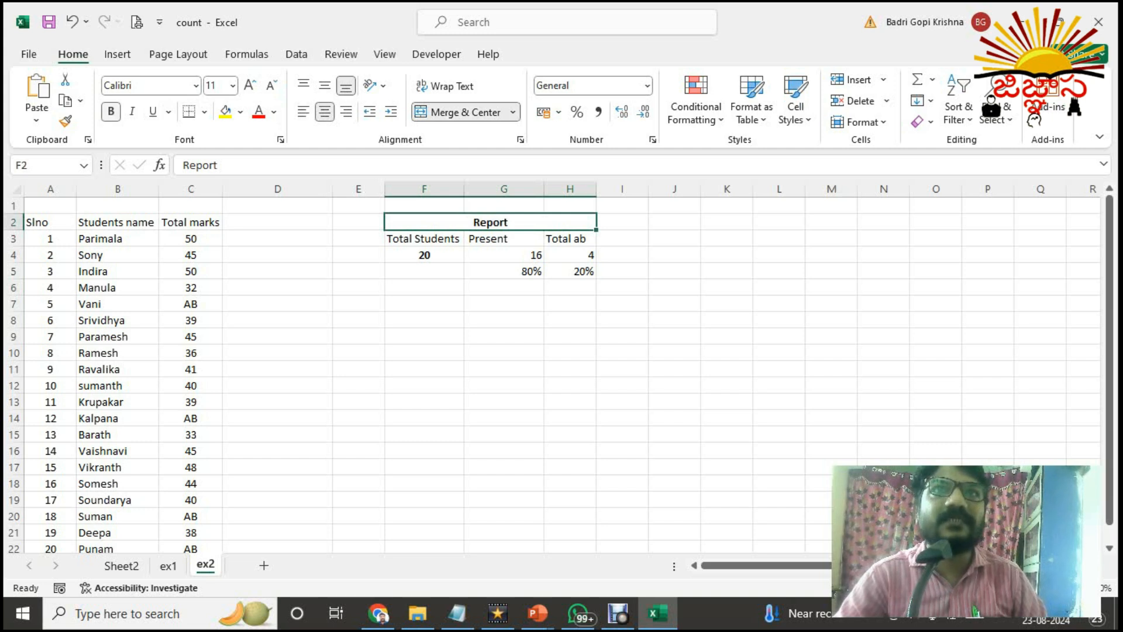
Step: Review the last serial number in A22, the Total Students formula in F4 and the percentages in G5:H5
scroll(556, 374, down, 3)
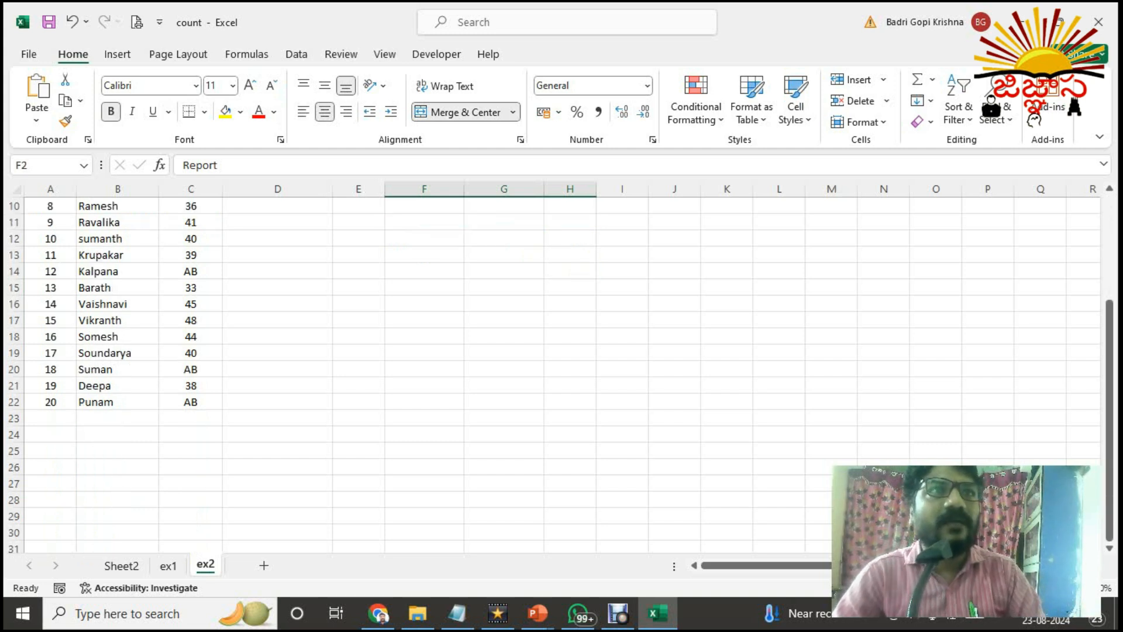
click(50, 402)
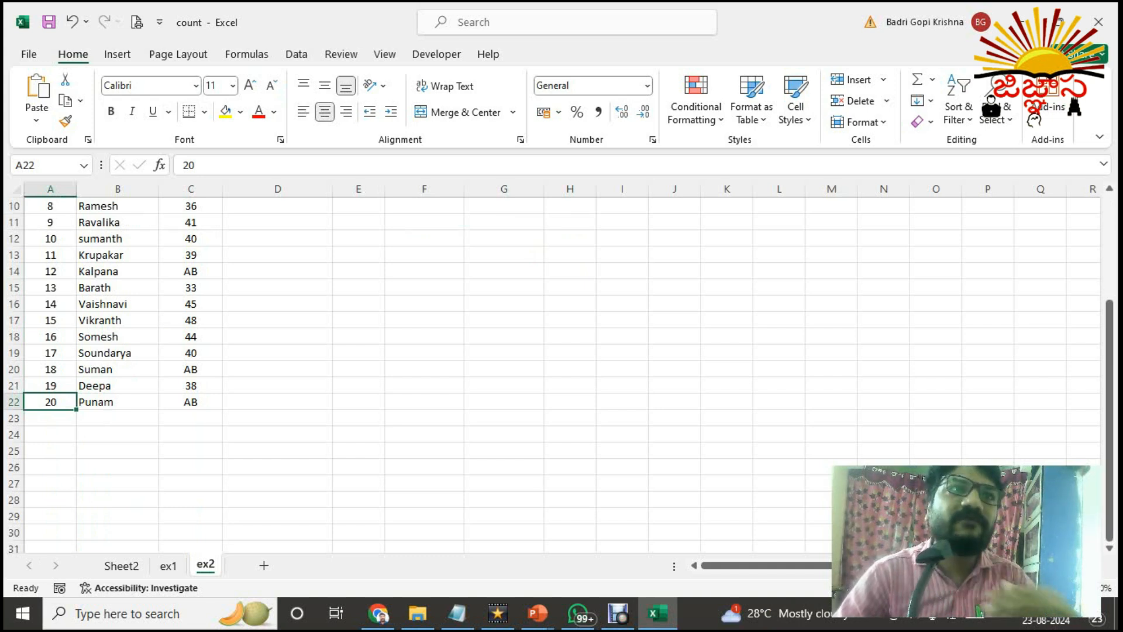
scroll(409, 375, up, 3)
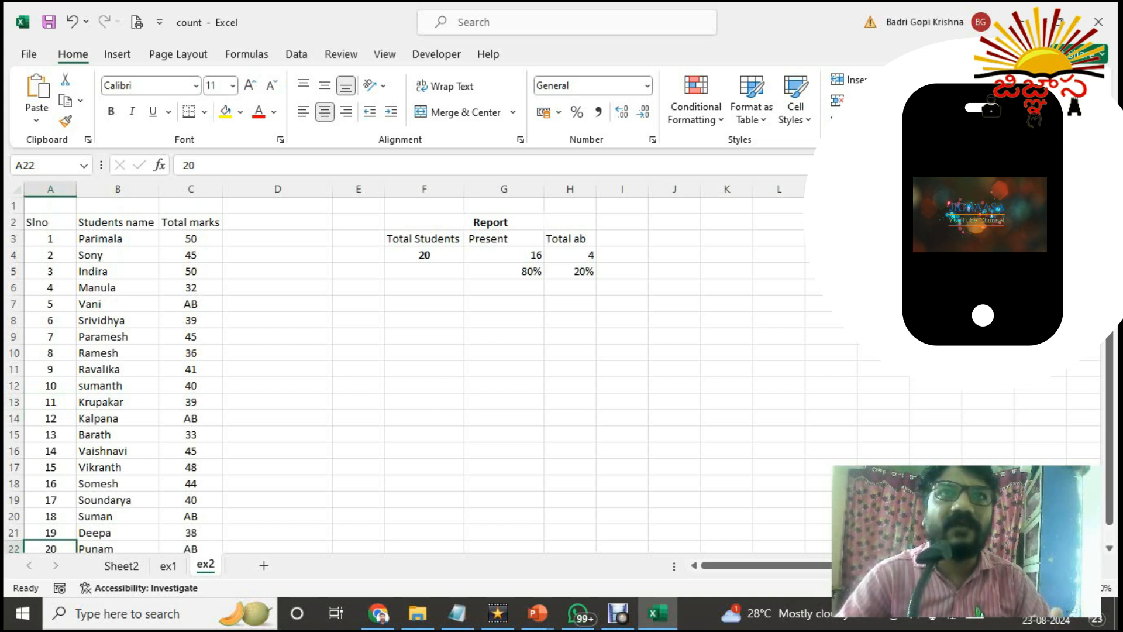
double_click(426, 255)
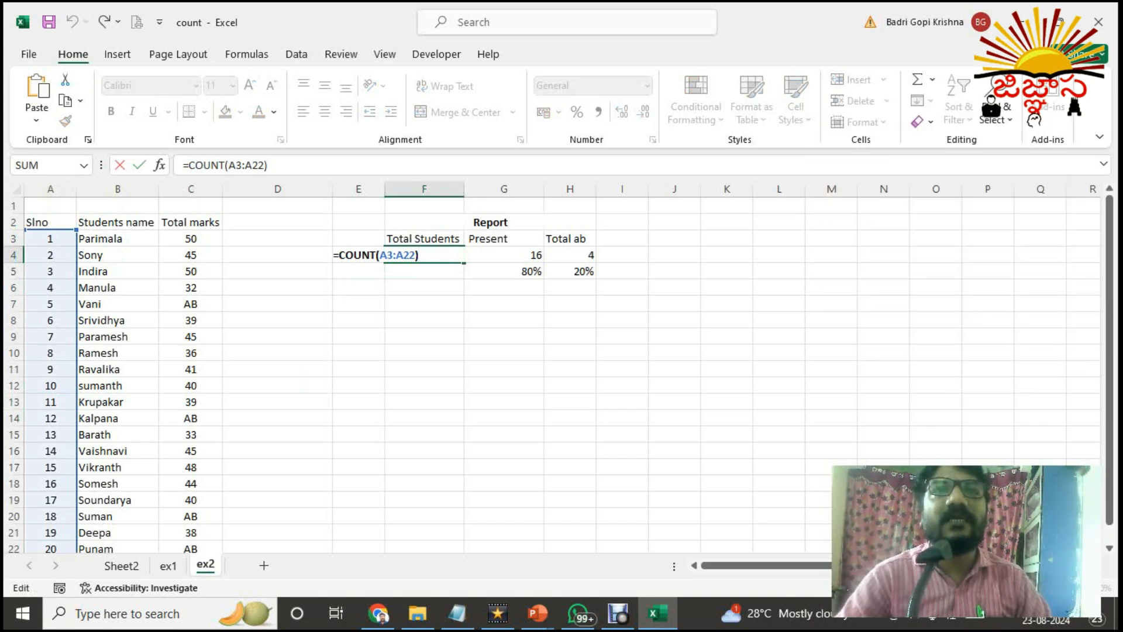
key(Return)
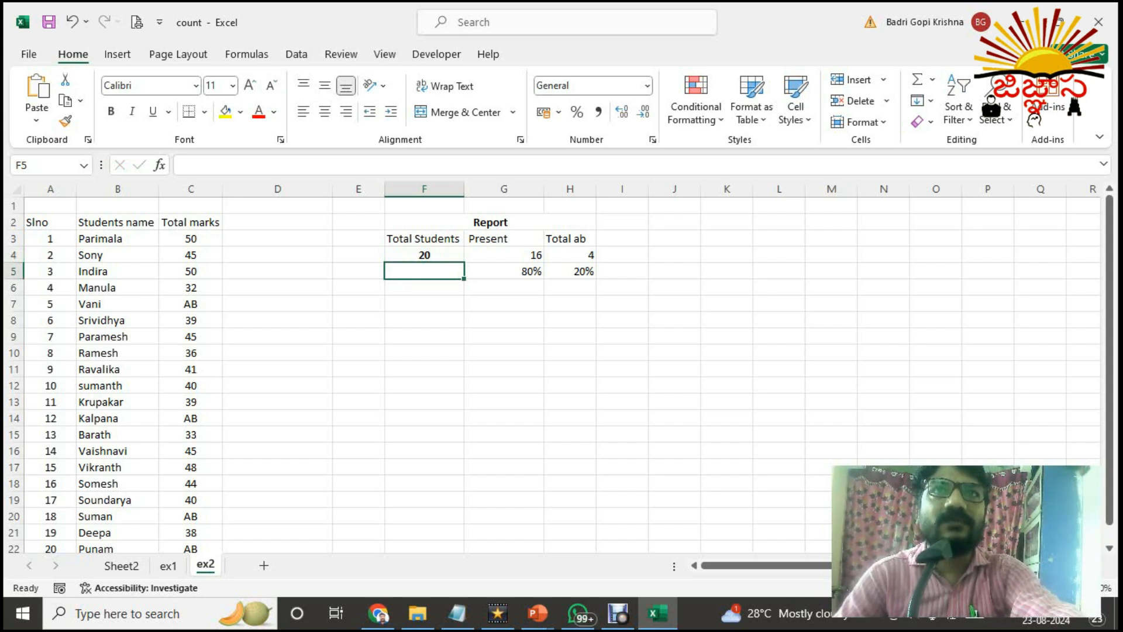
drag(504, 271, 591, 272)
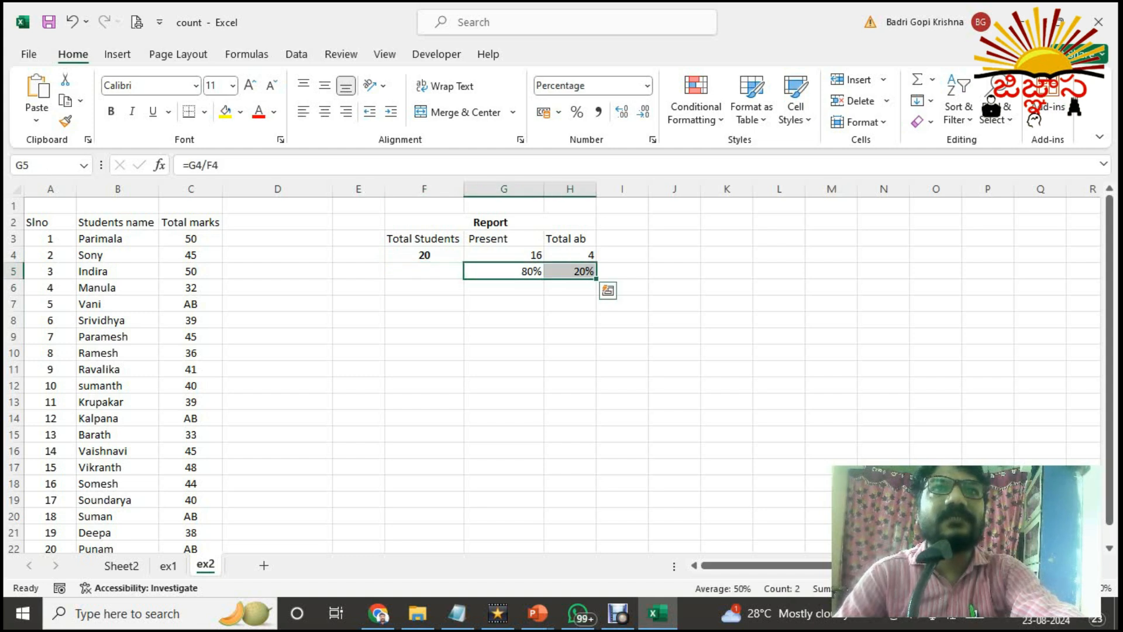
click(570, 304)
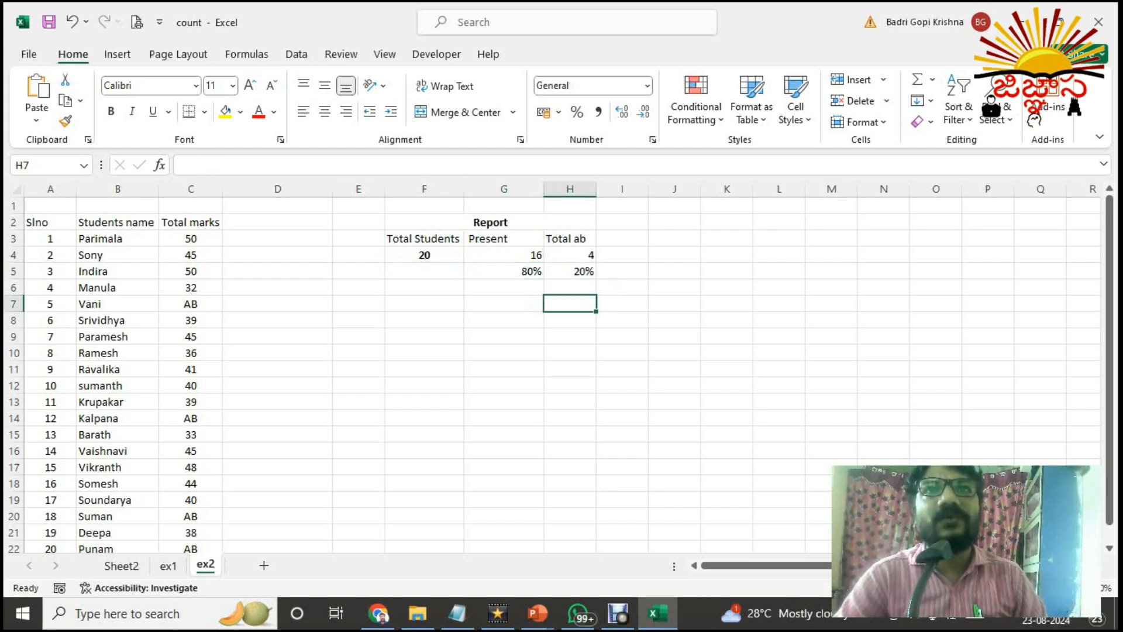
Step: Apply the red font colour to the merged Report heading in F2
click(490, 223)
click(258, 112)
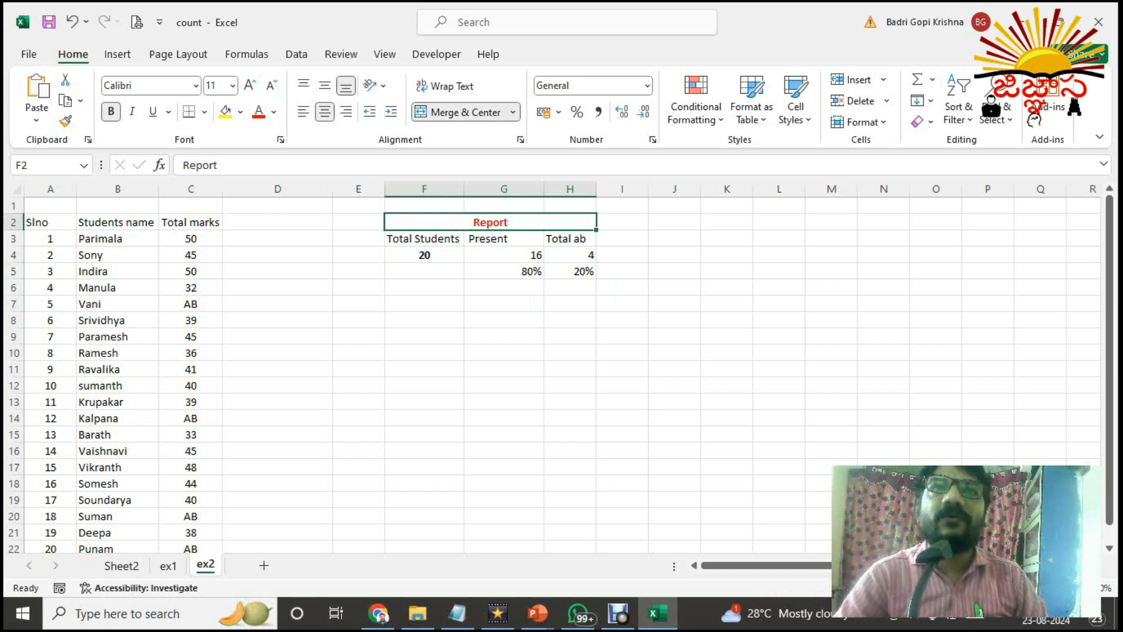